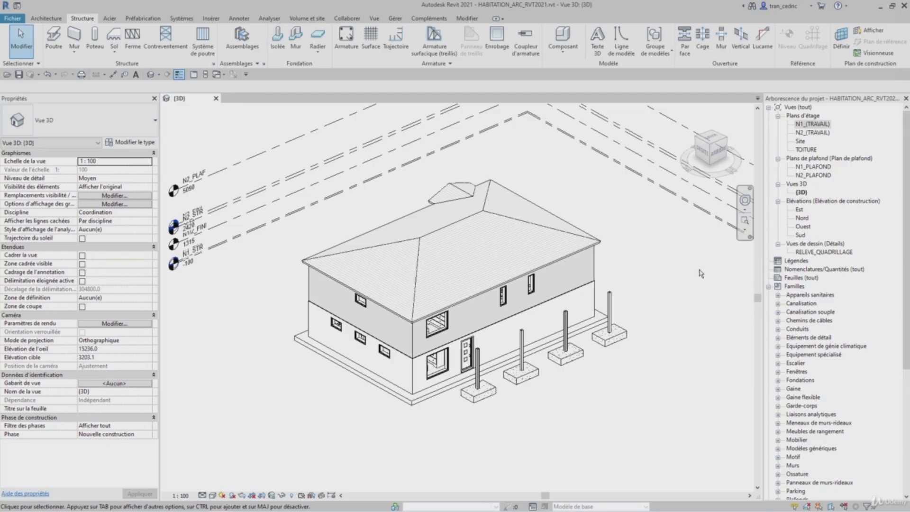
- Rename the default 3D view in the project browser as VUE3D_1
{"action": "left_click", "coordinate": [802, 192]}
{"action": "right_click", "coordinate": [802, 193]}
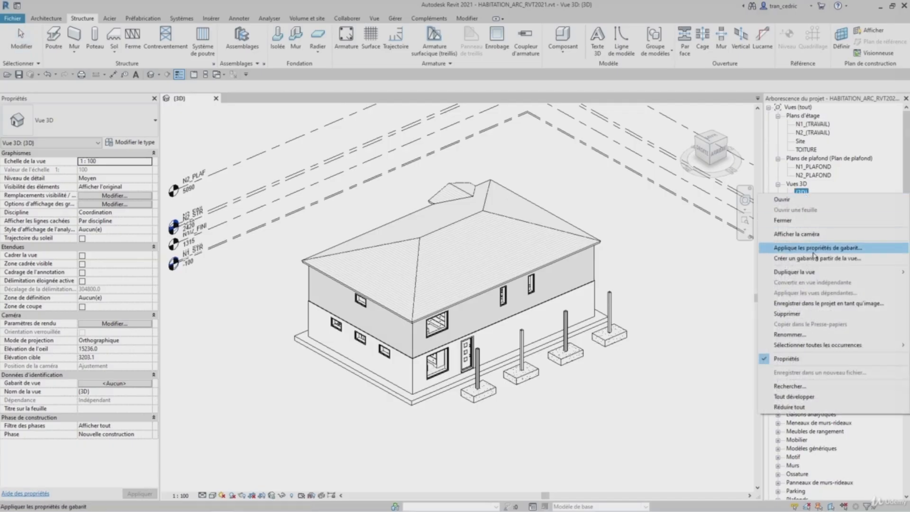
{"action": "left_click", "coordinate": [819, 337]}
{"action": "type", "text": "VUE"}
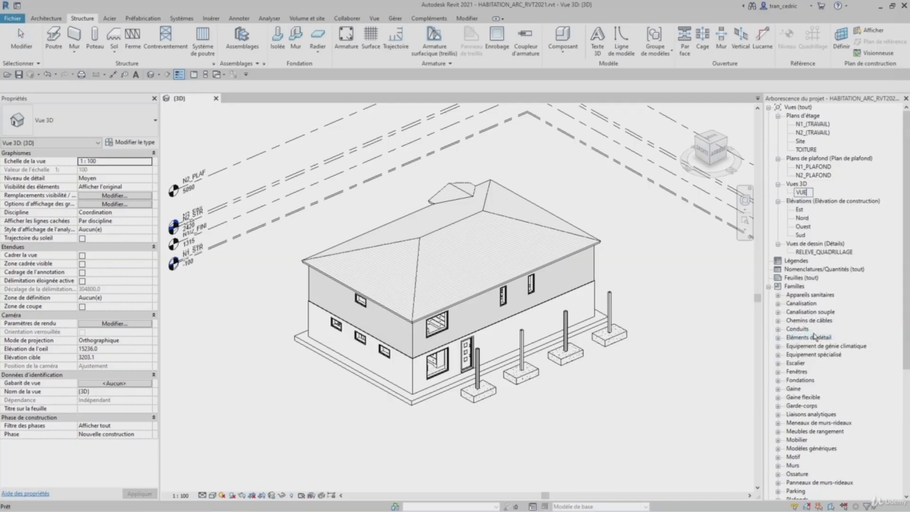
{"action": "type", "text": "3D_1"}
{"action": "key", "text": "Return"}
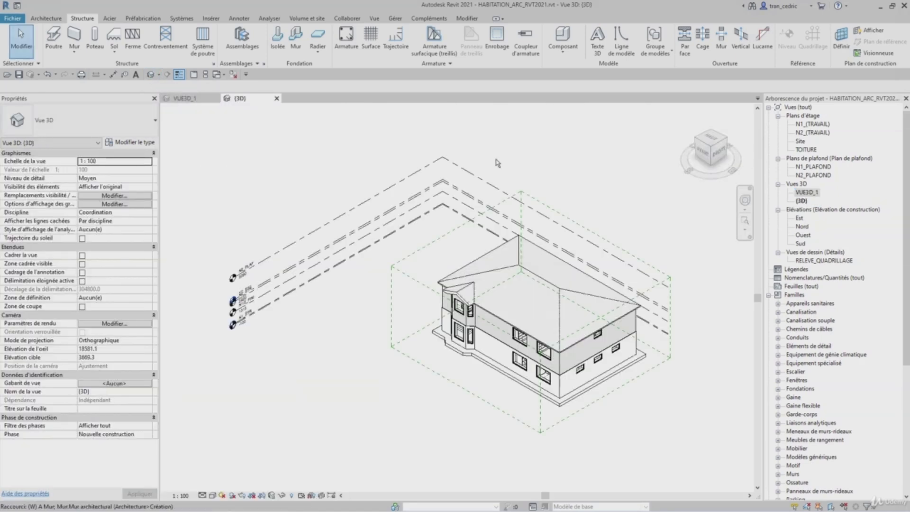
- Tile the two open 3D view windows side by side
{"action": "key", "text": "w"}
{"action": "key", "text": "t"}
{"action": "middle_click_drag", "start_coordinate": [277, 241], "coordinate": [219, 240]}
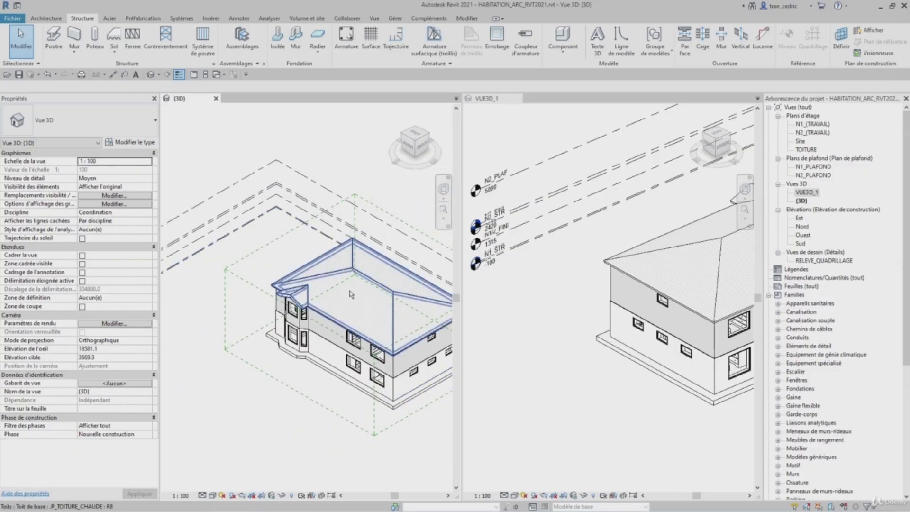
- Zoom the VUE3D_1 view to fit the whole model
{"action": "middle_click_drag", "start_coordinate": [350, 294], "coordinate": [279, 260]}
{"action": "left_click", "coordinate": [526, 284]}
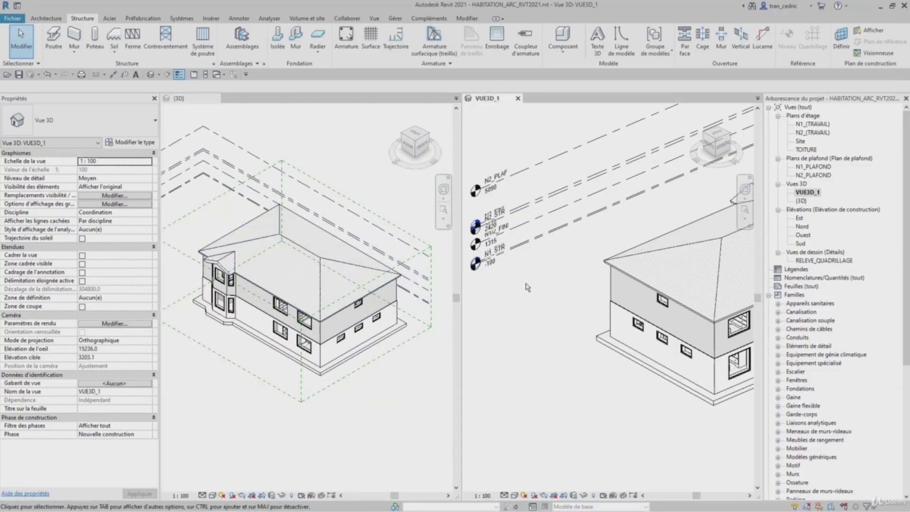
{"action": "key", "text": "z"}
{"action": "key", "text": "e"}
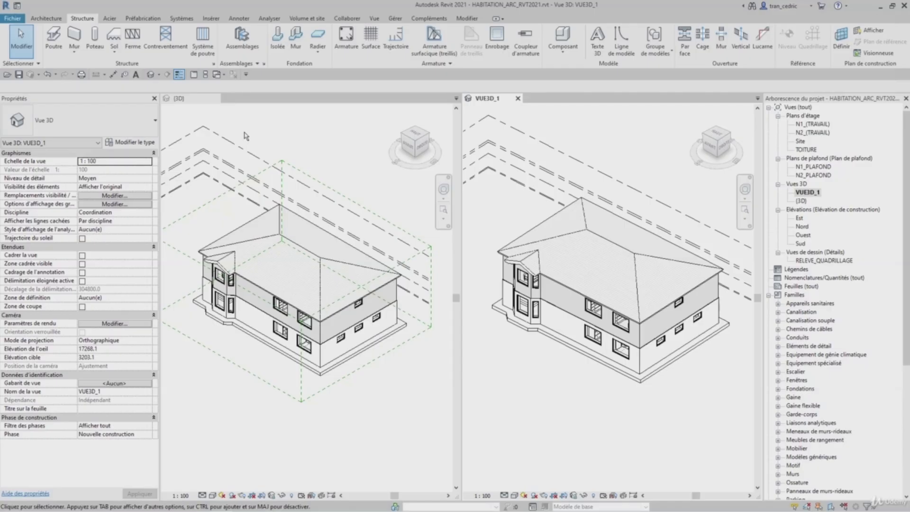
- Temporarily hide the roof element in the (3D) view
{"action": "left_click", "coordinate": [227, 198]}
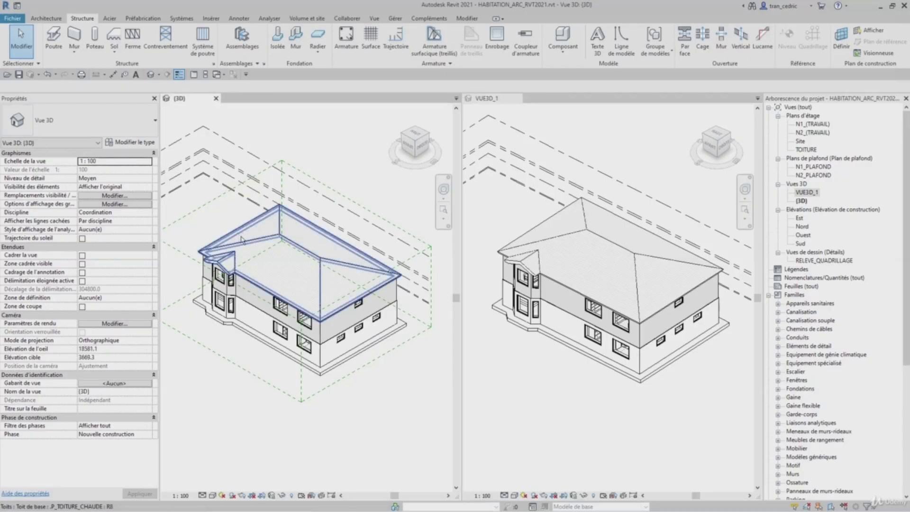
{"action": "left_click", "coordinate": [250, 245]}
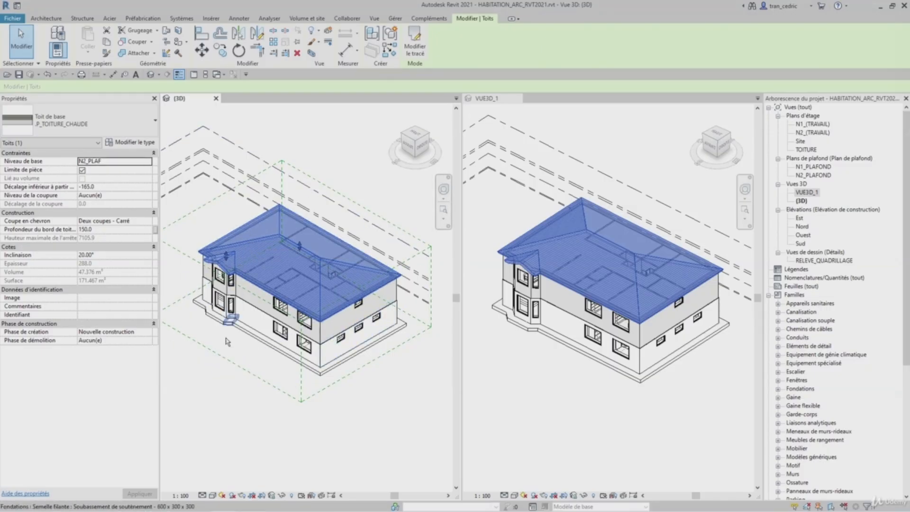
{"action": "left_click", "coordinate": [283, 495]}
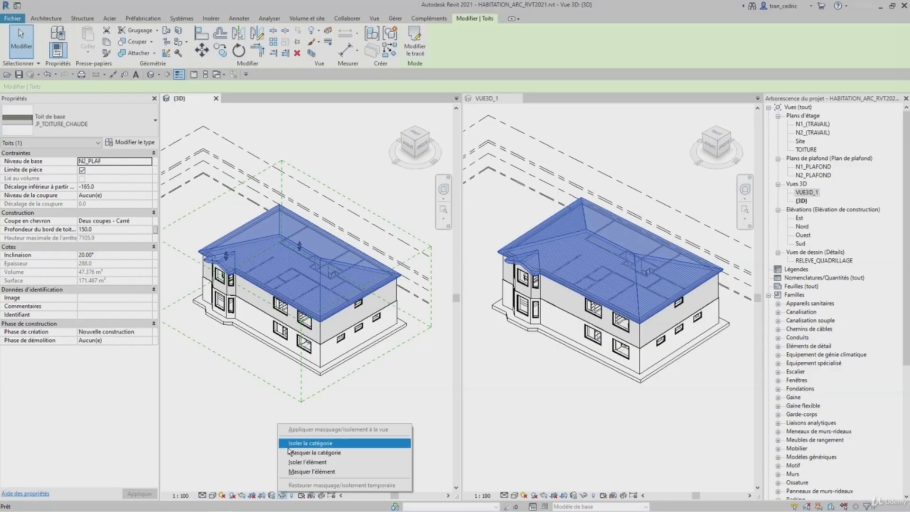
{"action": "left_click", "coordinate": [305, 471]}
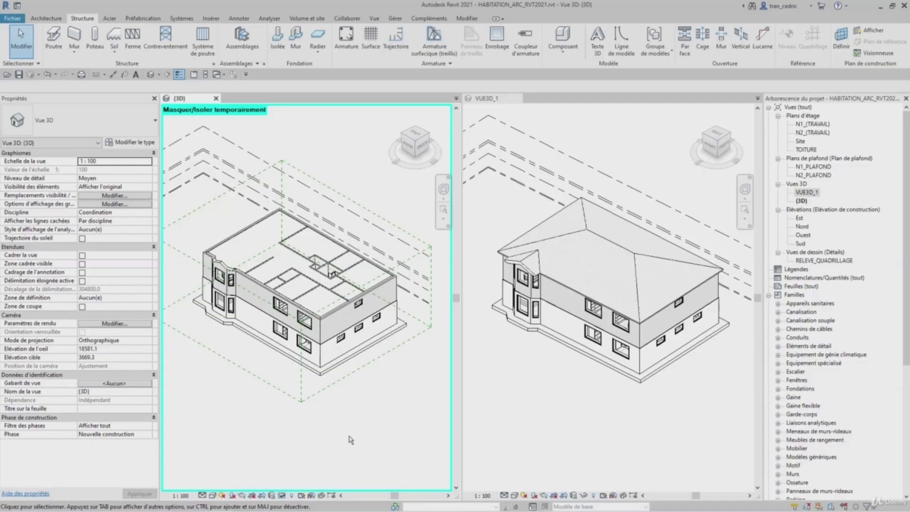
- Restore the temporarily hidden roof, then temporarily isolate the roof element in the (3D) view
{"action": "left_click", "coordinate": [283, 495]}
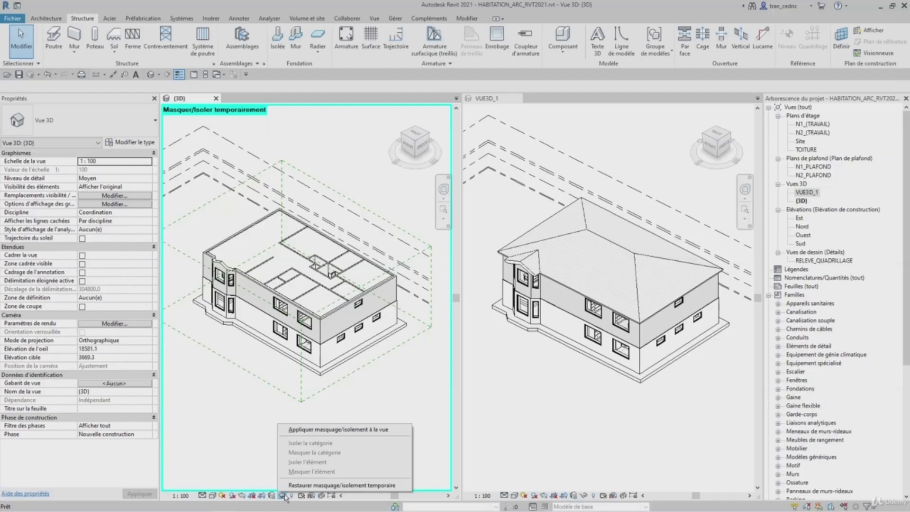
{"action": "left_click", "coordinate": [287, 485]}
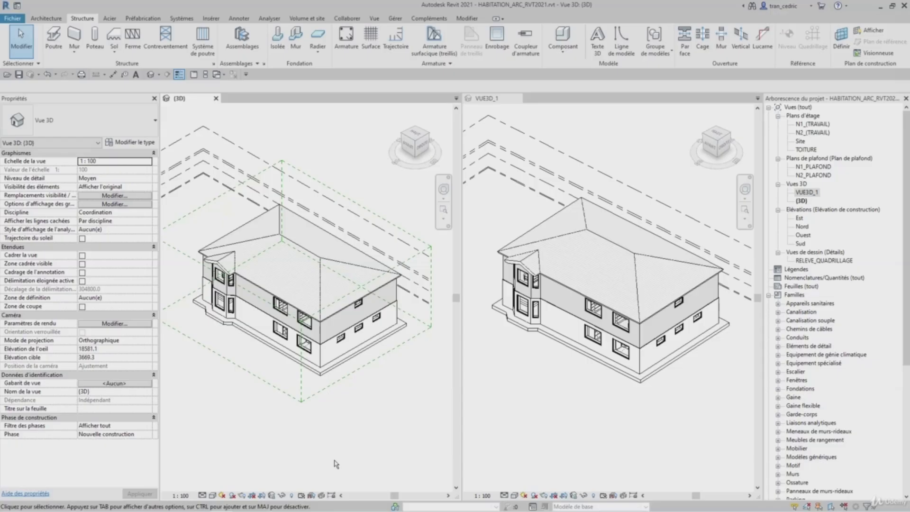
{"action": "left_click", "coordinate": [325, 279]}
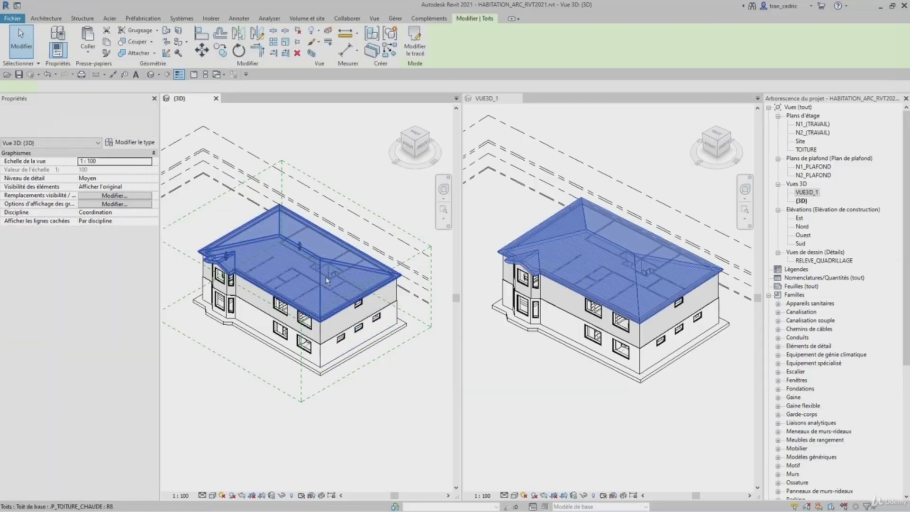
{"action": "left_click", "coordinate": [282, 495]}
{"action": "left_click", "coordinate": [297, 462]}
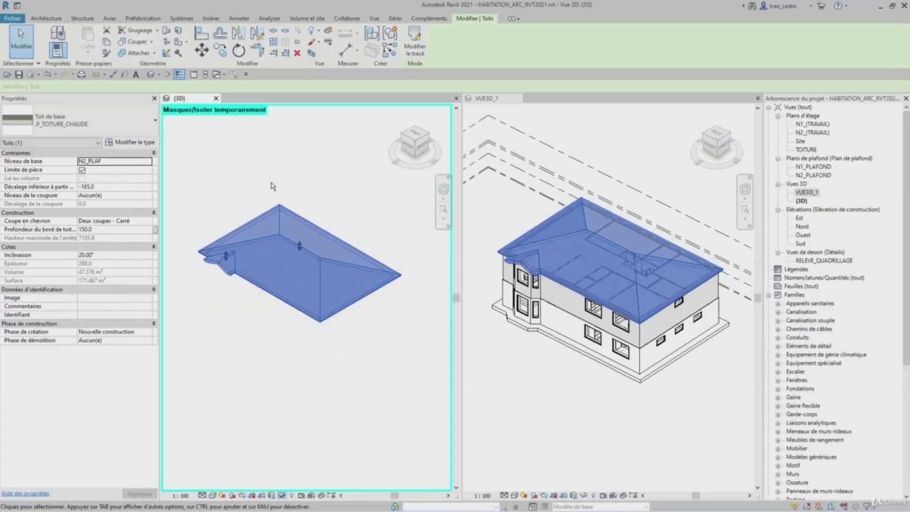
- Deselect the roof and restore the temporary isolation in the (3D) view
{"action": "left_click", "coordinate": [406, 332]}
{"action": "left_click", "coordinate": [282, 495]}
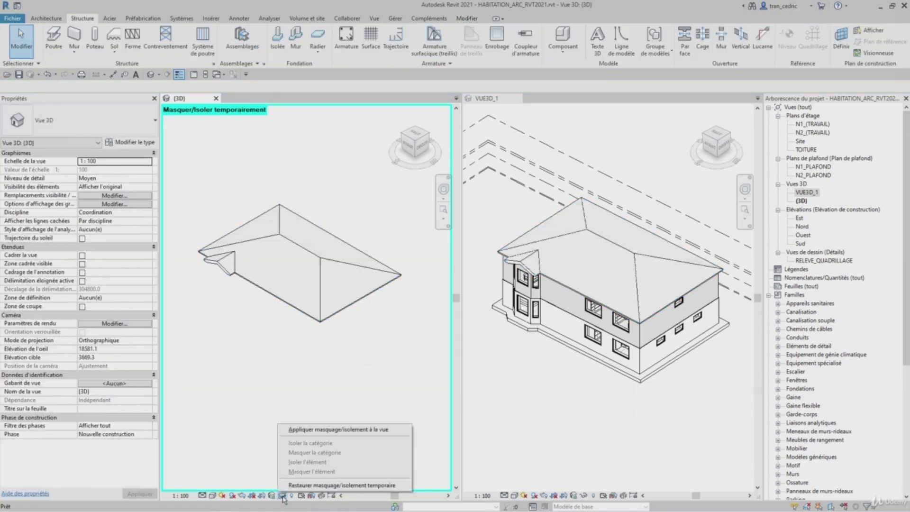
{"action": "left_click", "coordinate": [294, 486]}
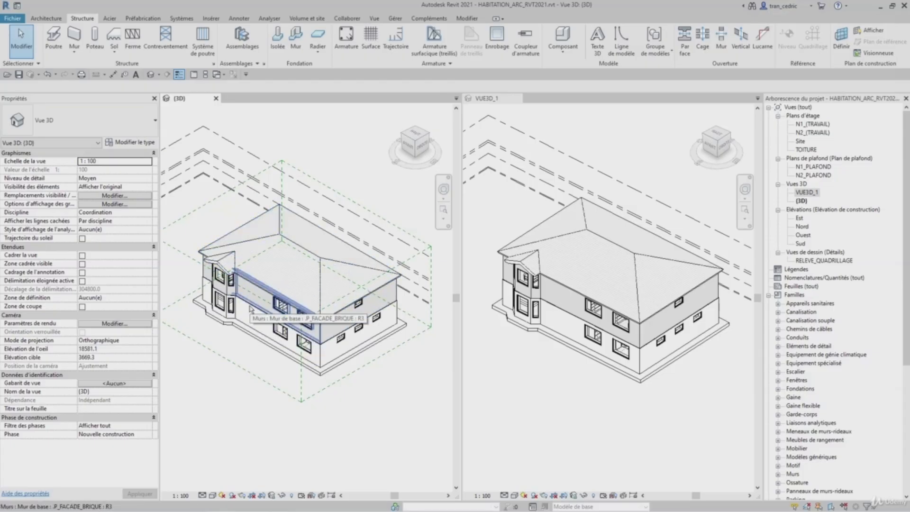
- Temporarily hide the walls category by selecting a brick facade wall
{"action": "left_click", "coordinate": [250, 307]}
{"action": "left_click", "coordinate": [282, 495]}
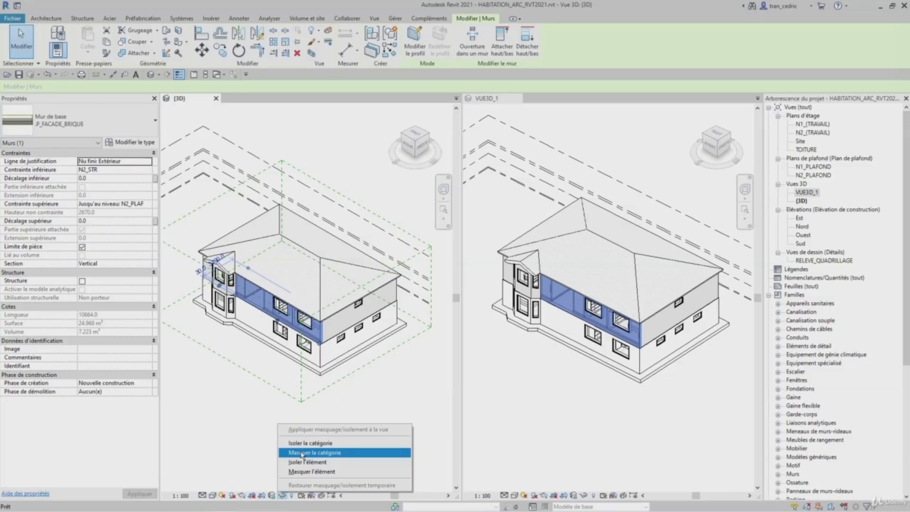
{"action": "left_click", "coordinate": [301, 454]}
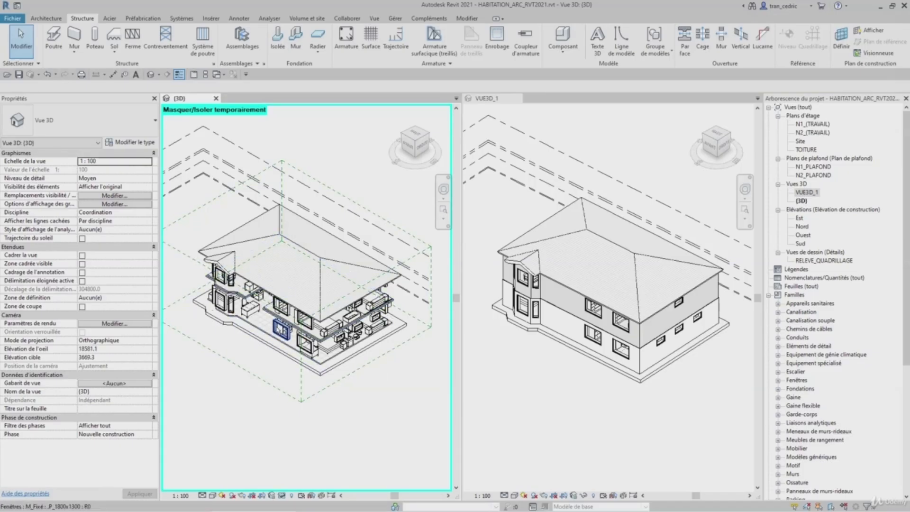
- Temporarily hide the windows category by selecting a window
{"action": "left_click", "coordinate": [280, 330]}
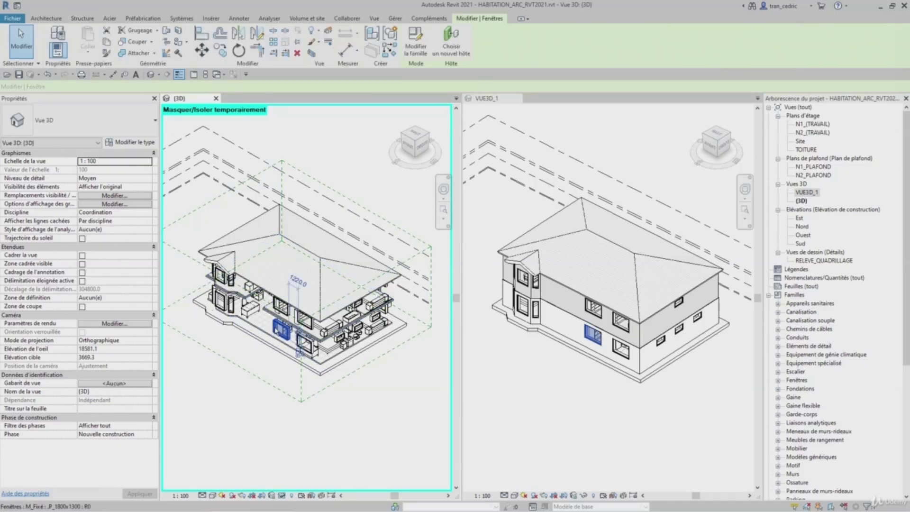
{"action": "left_click", "coordinate": [280, 496]}
{"action": "left_click", "coordinate": [296, 453]}
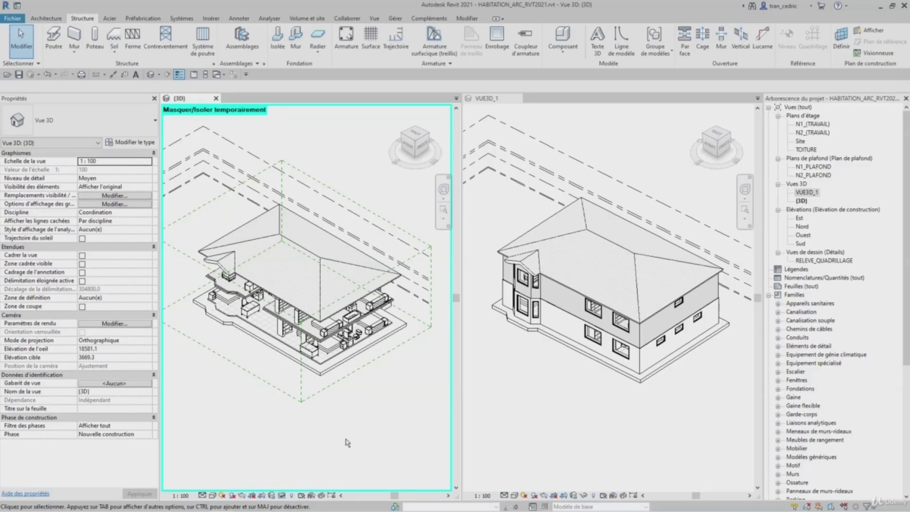
- Restore the temporary hides, then temporarily isolate the walls category from a stone facade wall
{"action": "left_click", "coordinate": [283, 496]}
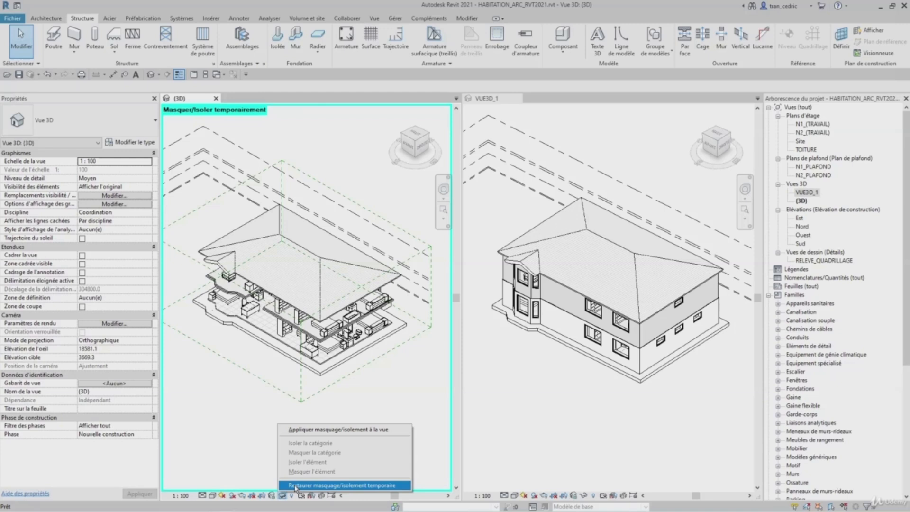
{"action": "left_click", "coordinate": [295, 485]}
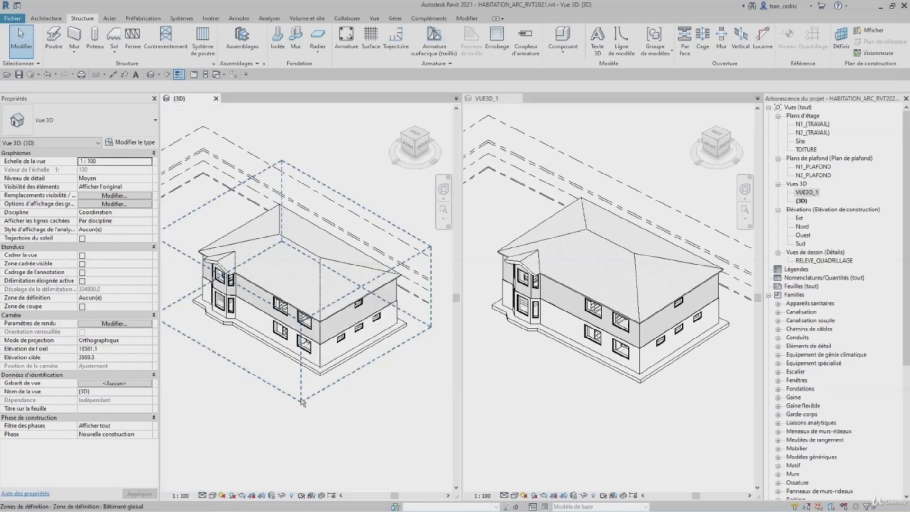
{"action": "left_click", "coordinate": [254, 309]}
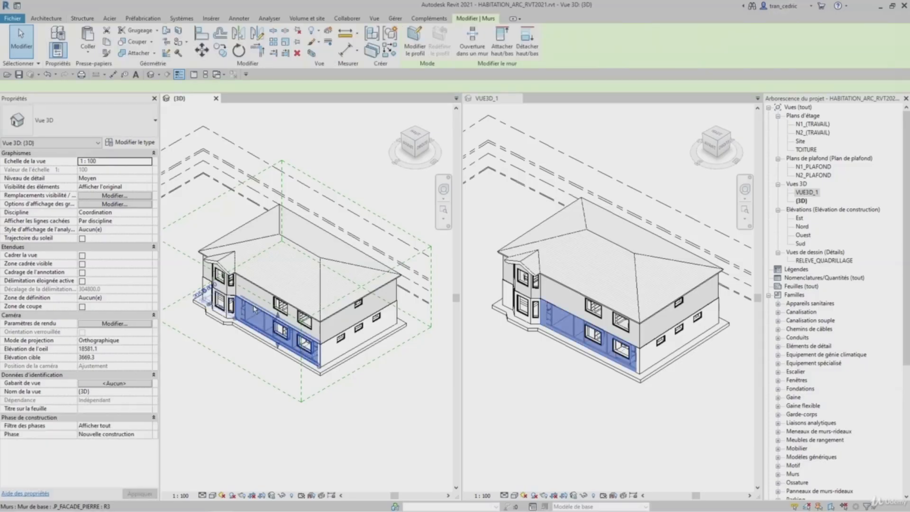
{"action": "left_click", "coordinate": [284, 495]}
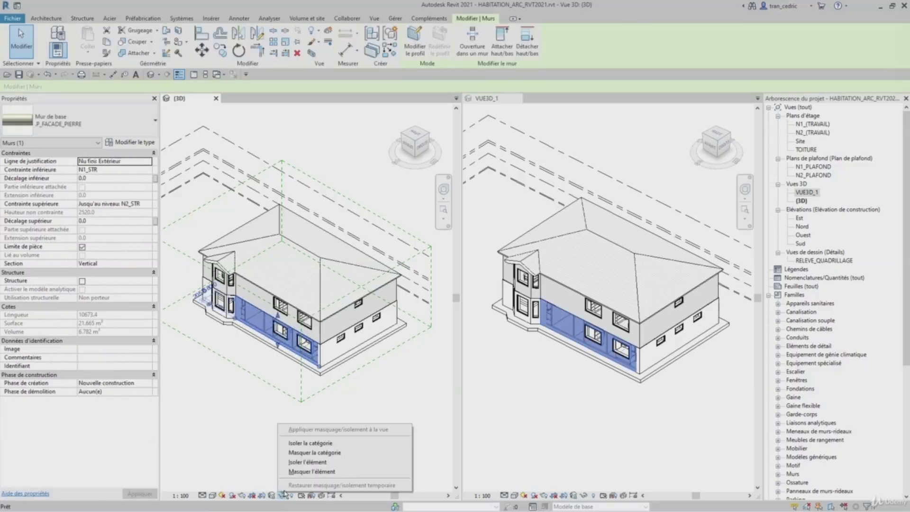
{"action": "left_click", "coordinate": [291, 445]}
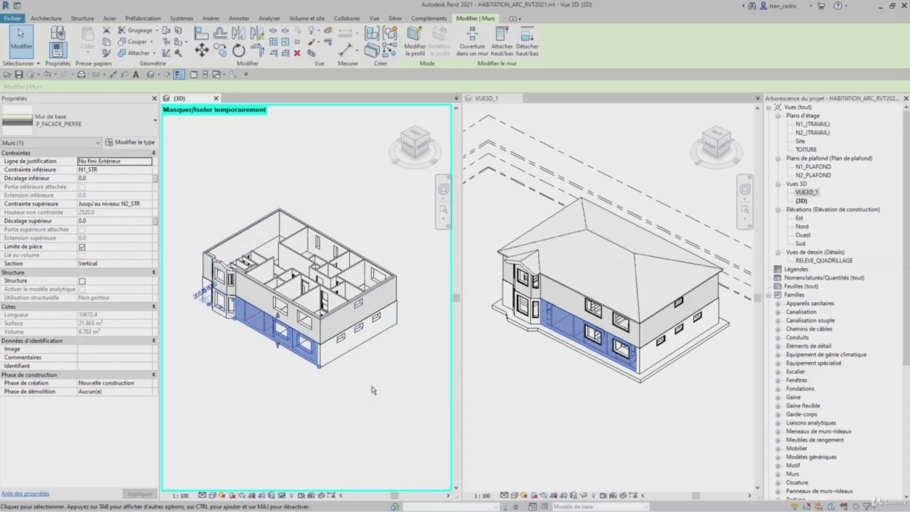
- Restore the temporary isolation and permanently hide the roofs category in the (3D) view
{"action": "left_click", "coordinate": [282, 495]}
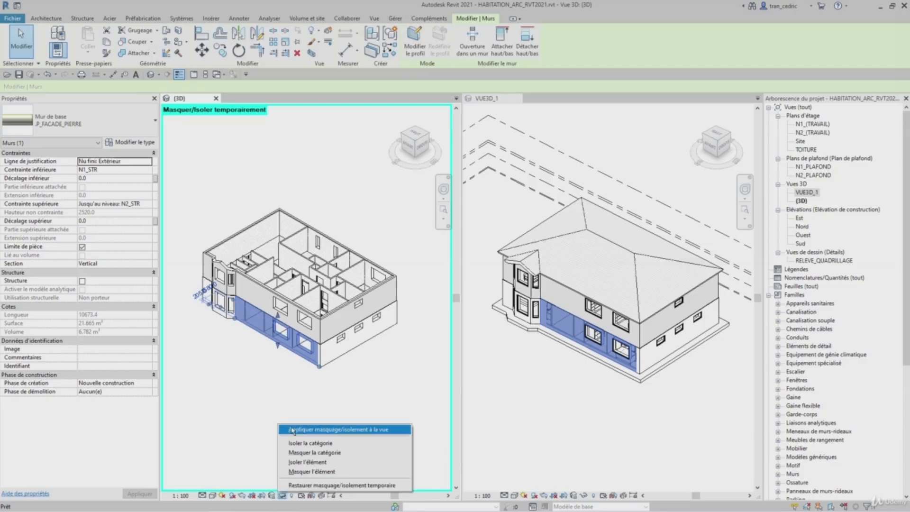
{"action": "left_click", "coordinate": [292, 485]}
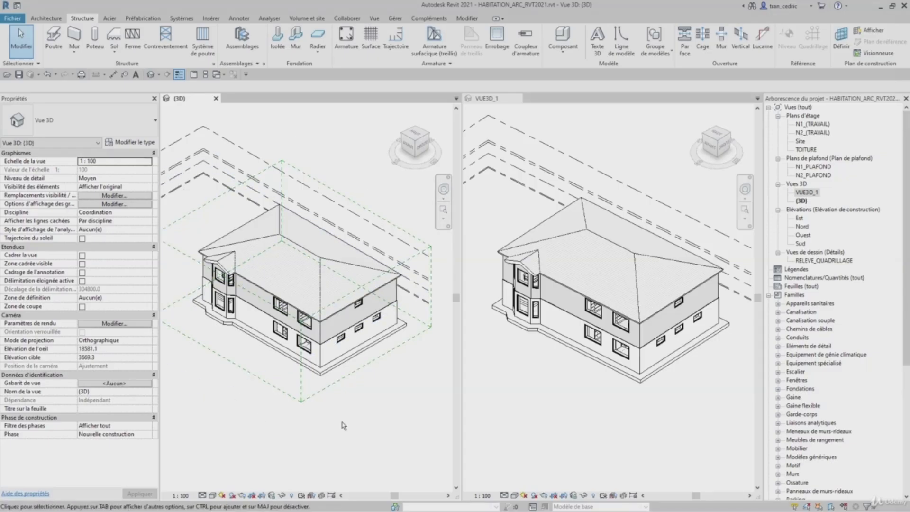
{"action": "left_click", "coordinate": [313, 256]}
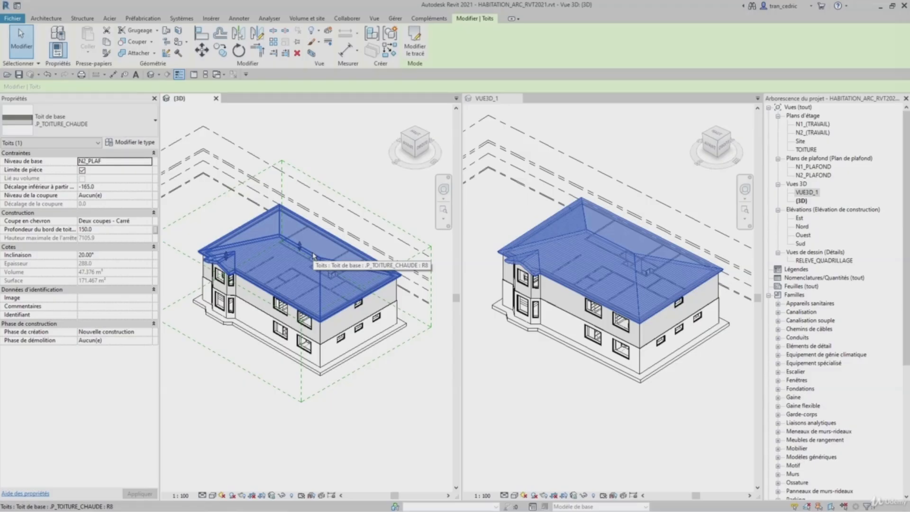
{"action": "right_click", "coordinate": [313, 256]}
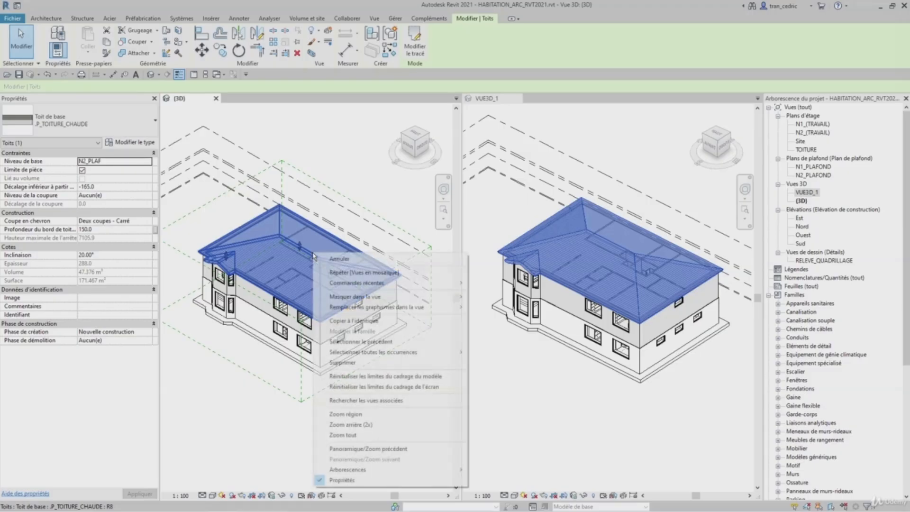
{"action": "mouse_move", "coordinate": [378, 298]}
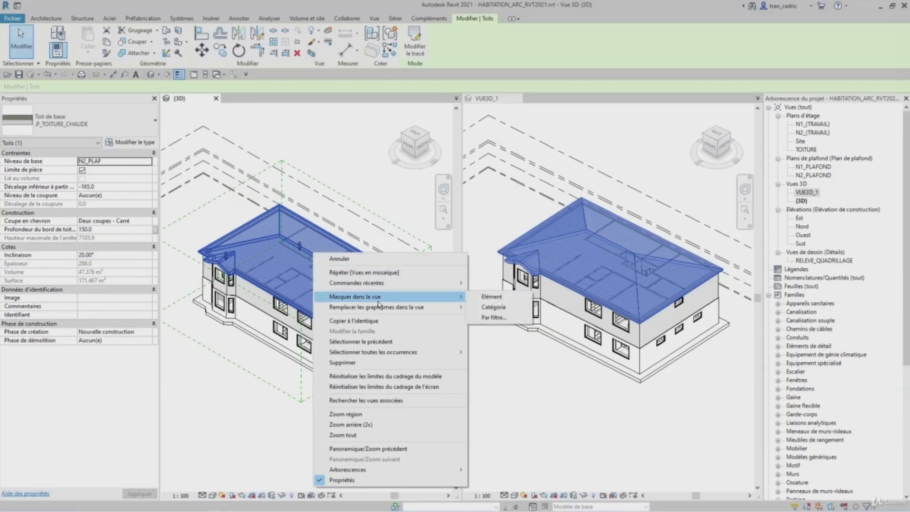
{"action": "left_click", "coordinate": [493, 299]}
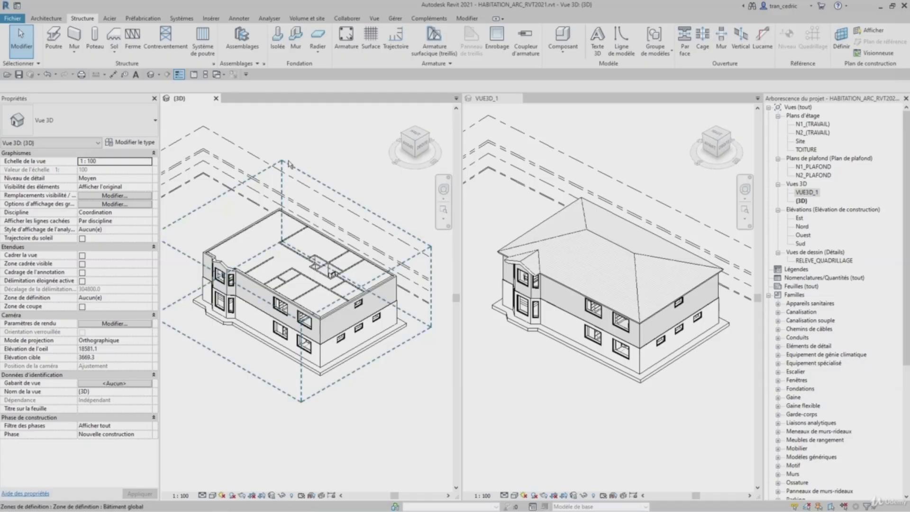
- Reveal hidden elements in the (3D) view and unhide the roof in the view
{"action": "left_click", "coordinate": [291, 496]}
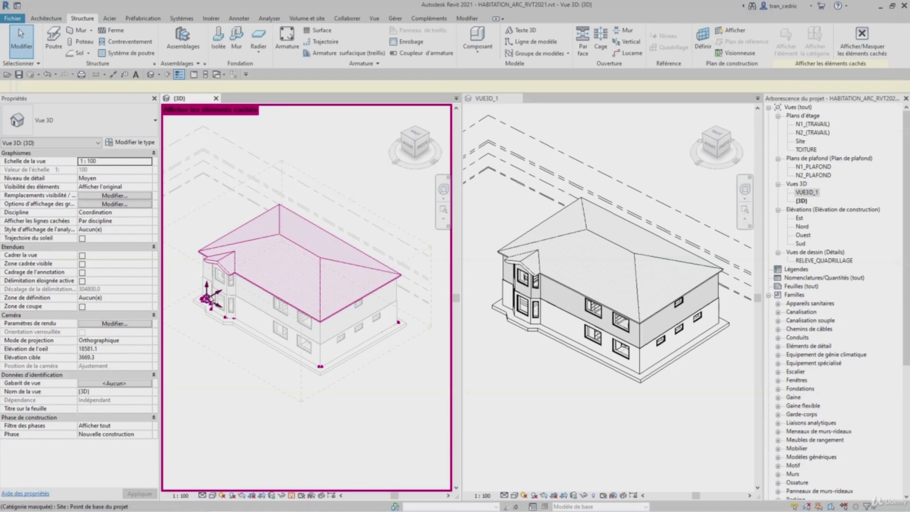
{"action": "left_click", "coordinate": [264, 240]}
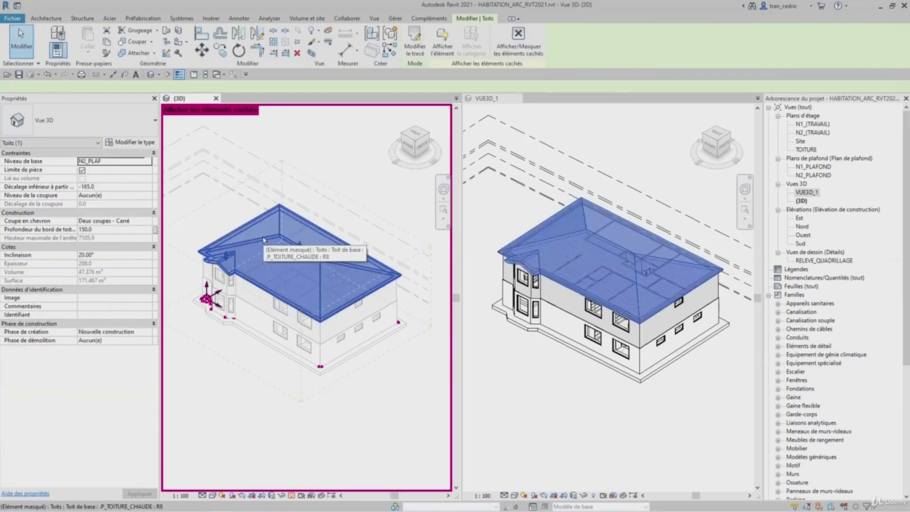
{"action": "right_click", "coordinate": [263, 240]}
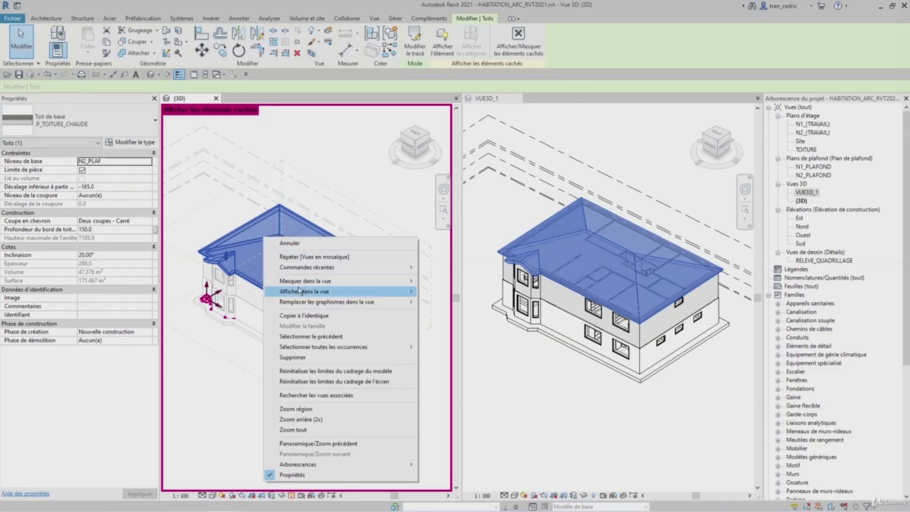
{"action": "mouse_move", "coordinate": [299, 290]}
{"action": "left_click", "coordinate": [423, 292]}
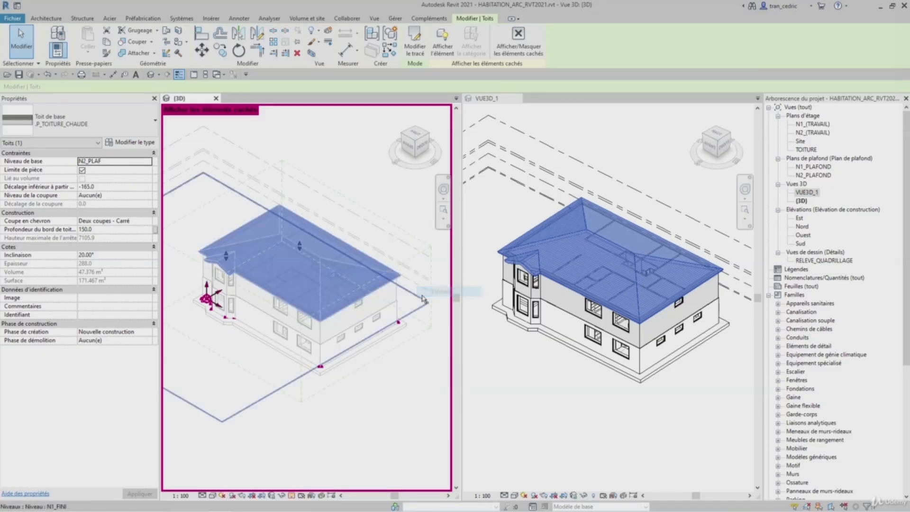
- Leave hidden-element display and permanently hide the walls category in the (3D) view from a stone facade wall
{"action": "left_click", "coordinate": [291, 495]}
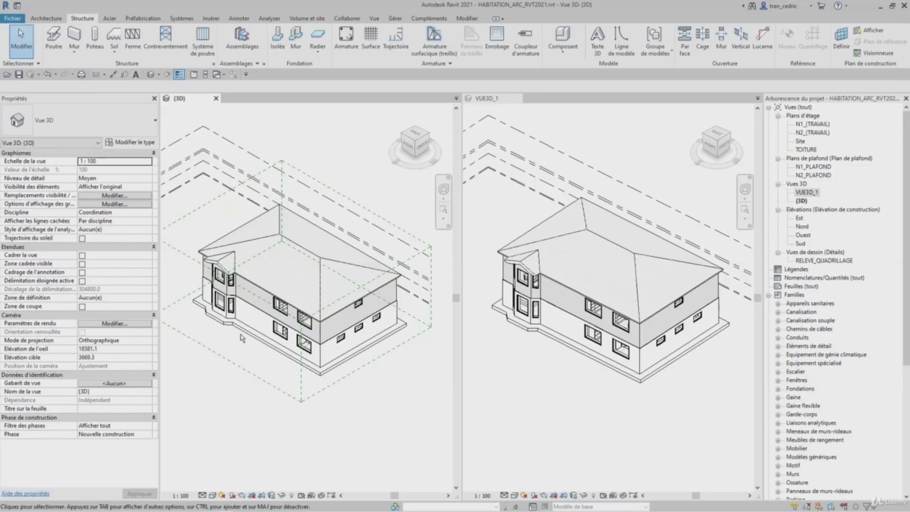
{"action": "left_click", "coordinate": [251, 324]}
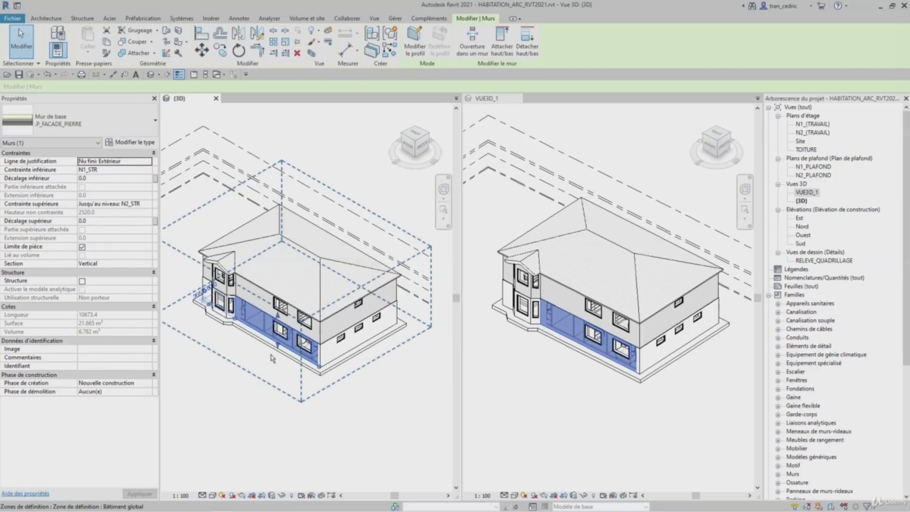
{"action": "right_click", "coordinate": [266, 331]}
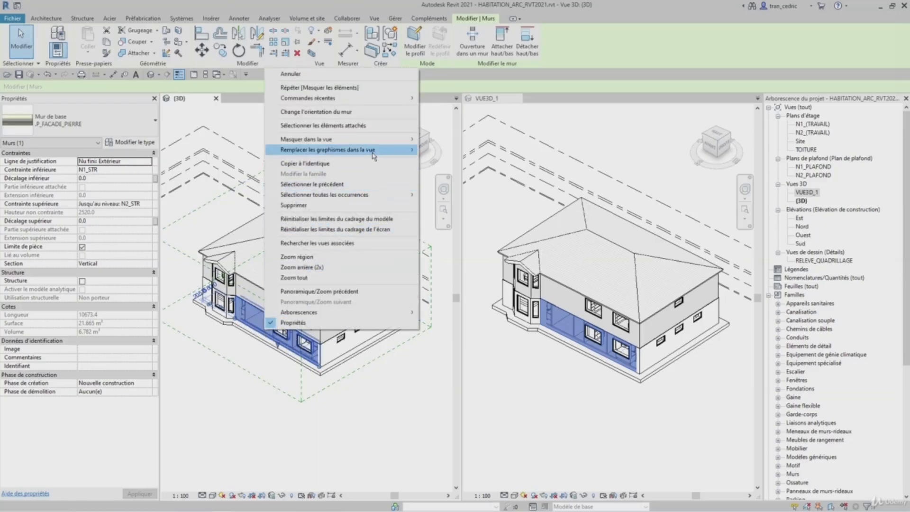
{"action": "mouse_move", "coordinate": [384, 141]}
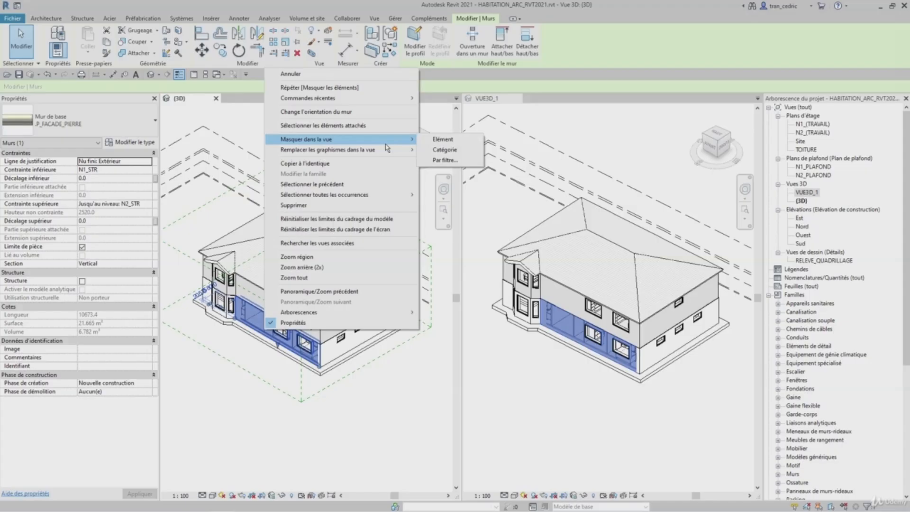
{"action": "left_click", "coordinate": [448, 150]}
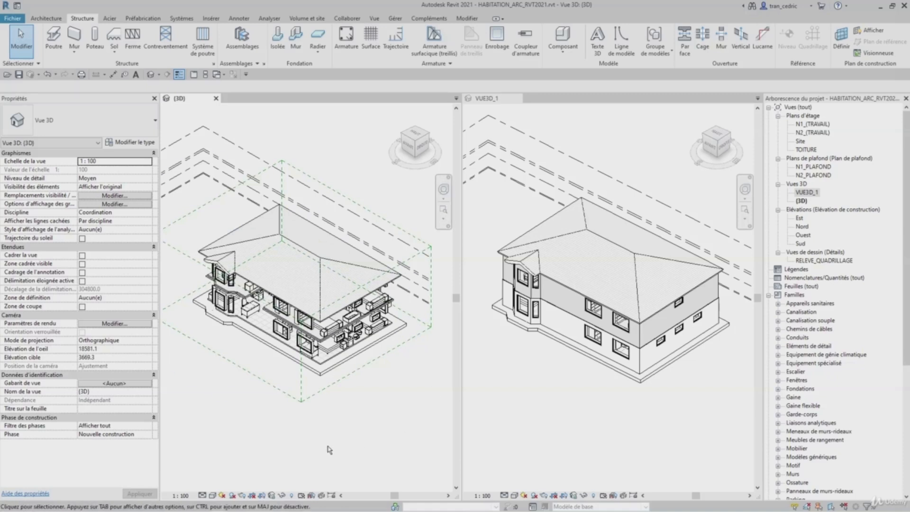
- Reveal hidden elements, unhide the walls category in the view, and close the hidden-element display
{"action": "left_click", "coordinate": [291, 495]}
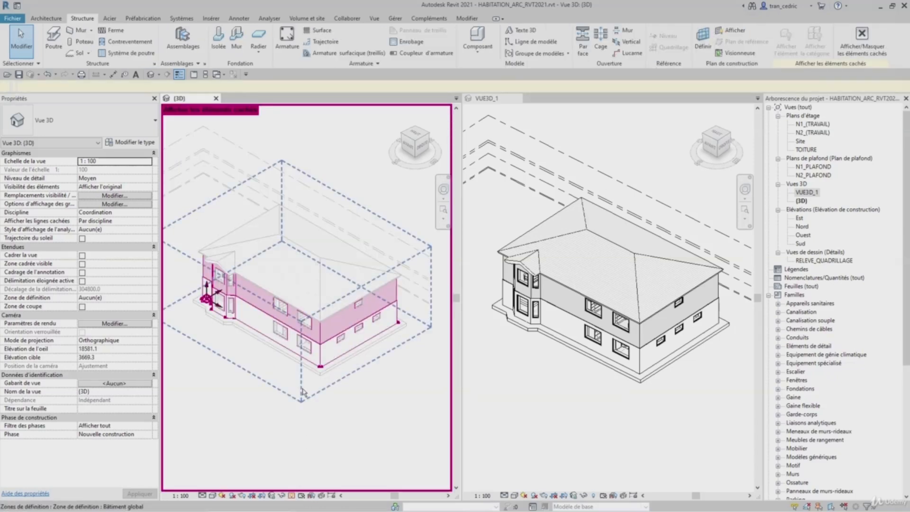
{"action": "left_click", "coordinate": [251, 306]}
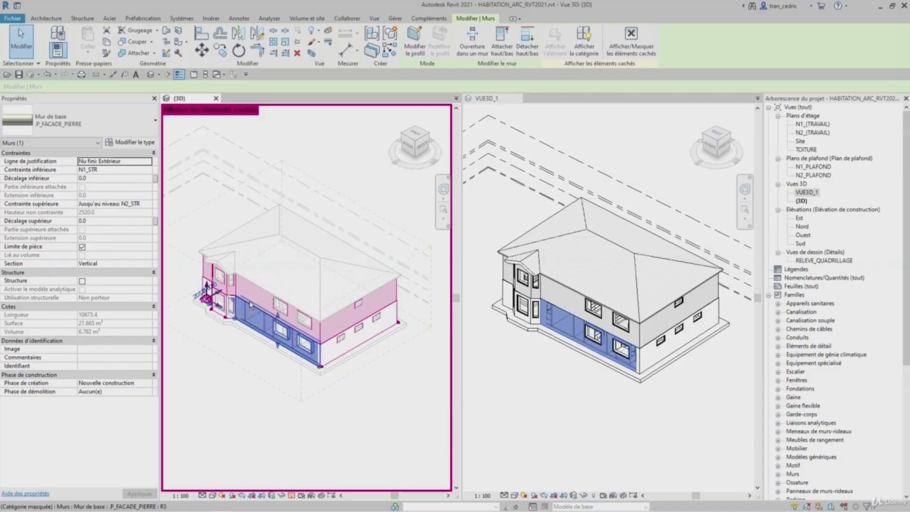
{"action": "right_click", "coordinate": [251, 305]}
{"action": "mouse_move", "coordinate": [404, 110]}
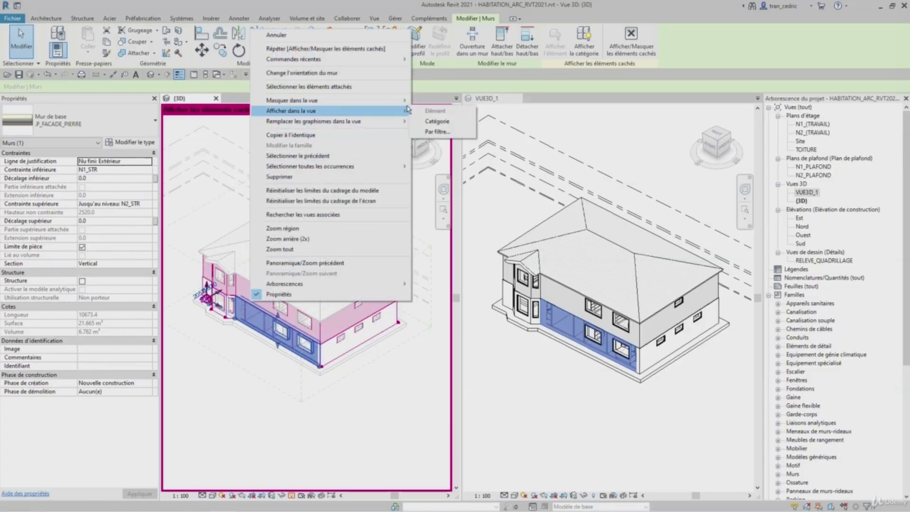
{"action": "left_click", "coordinate": [433, 123]}
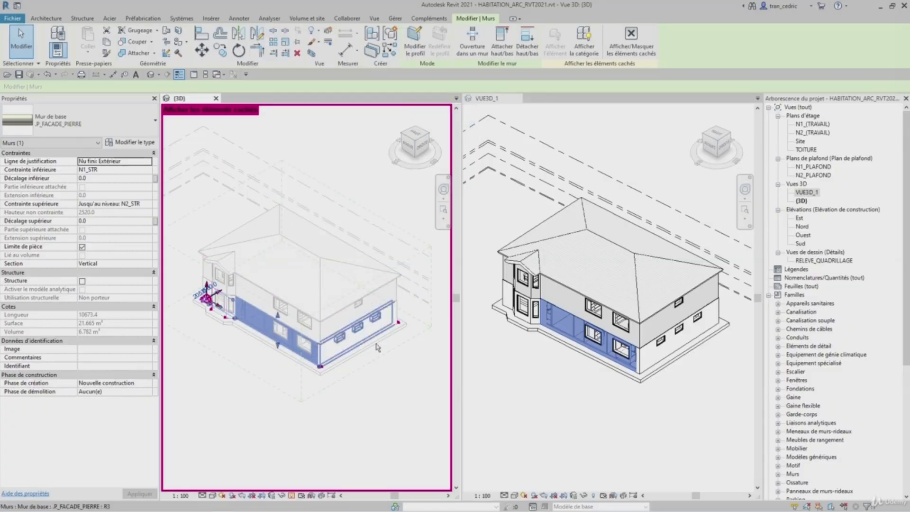
{"action": "left_click", "coordinate": [292, 496]}
- Temporarily hide the roof element, then apply the temporary hide permanently to the view
{"action": "left_click", "coordinate": [335, 440]}
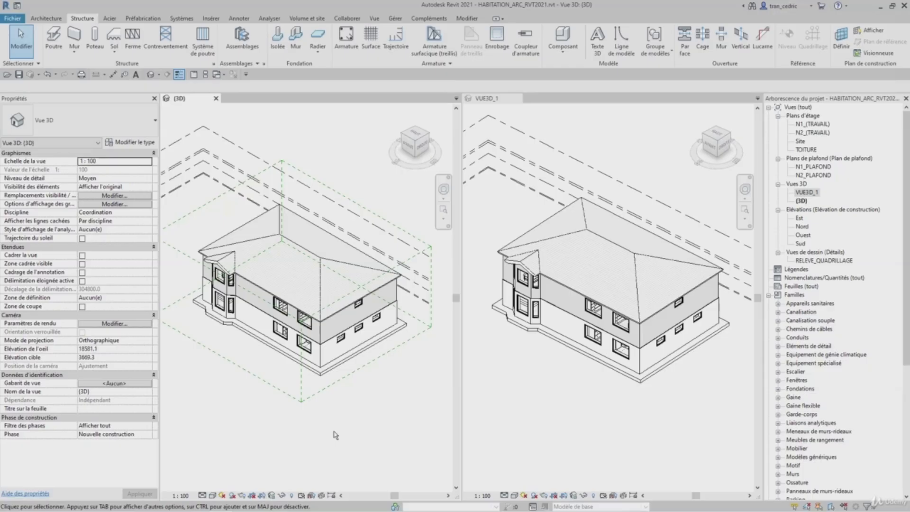
{"action": "left_click", "coordinate": [338, 261]}
{"action": "left_click", "coordinate": [282, 495]}
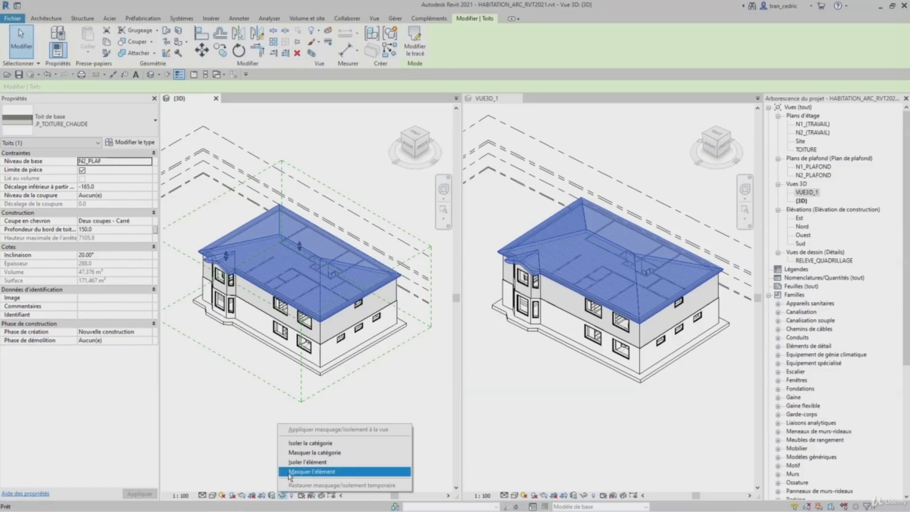
{"action": "left_click", "coordinate": [311, 472]}
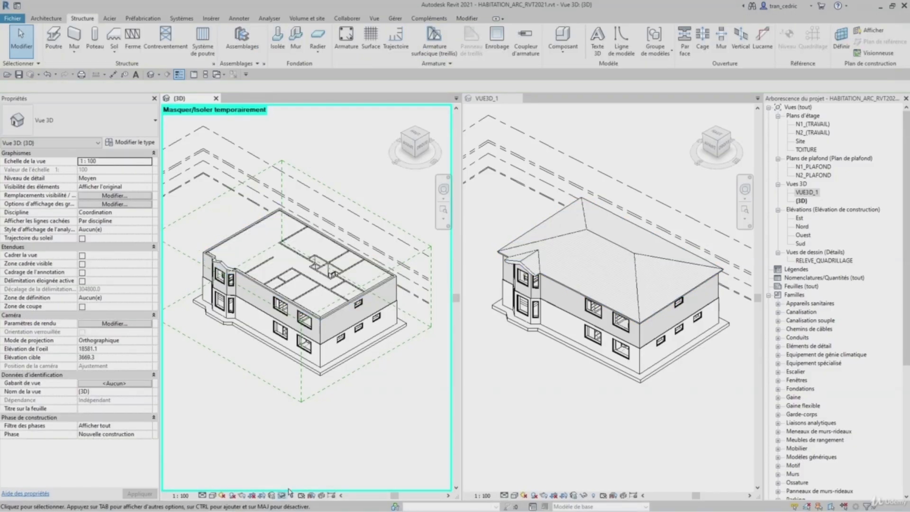
{"action": "left_click", "coordinate": [282, 496]}
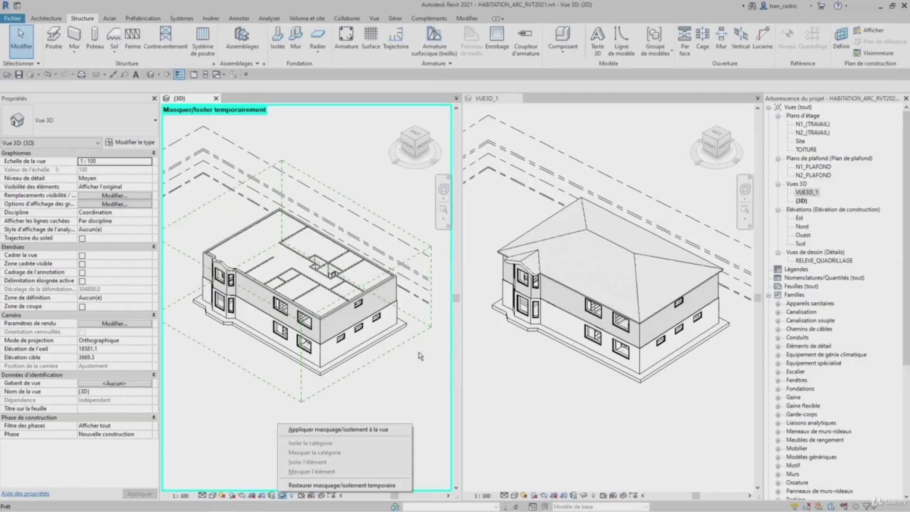
{"action": "left_click", "coordinate": [319, 430]}
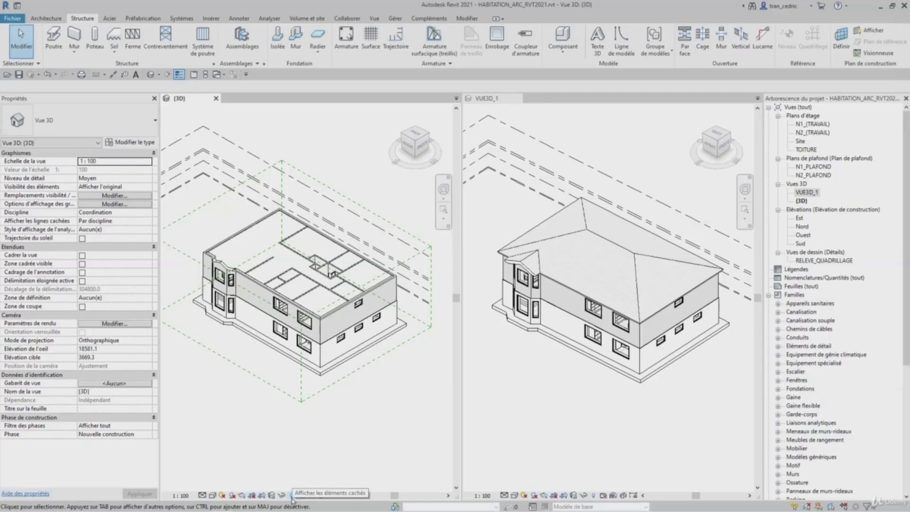
- Reveal hidden elements, unhide the roof element in the view, and close the hidden-element display
{"action": "left_click", "coordinate": [293, 495]}
{"action": "left_click", "coordinate": [291, 280]}
{"action": "right_click", "coordinate": [291, 280]}
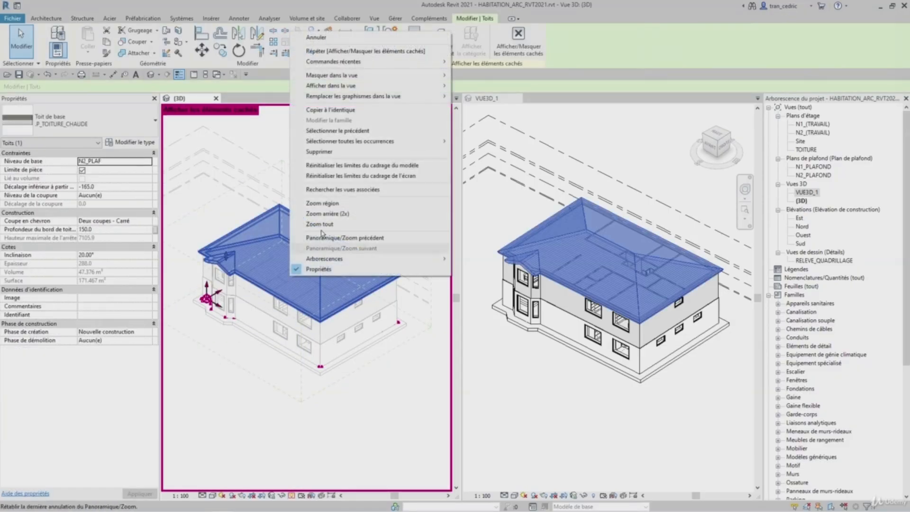
{"action": "mouse_move", "coordinate": [408, 95]}
{"action": "mouse_move", "coordinate": [443, 86]}
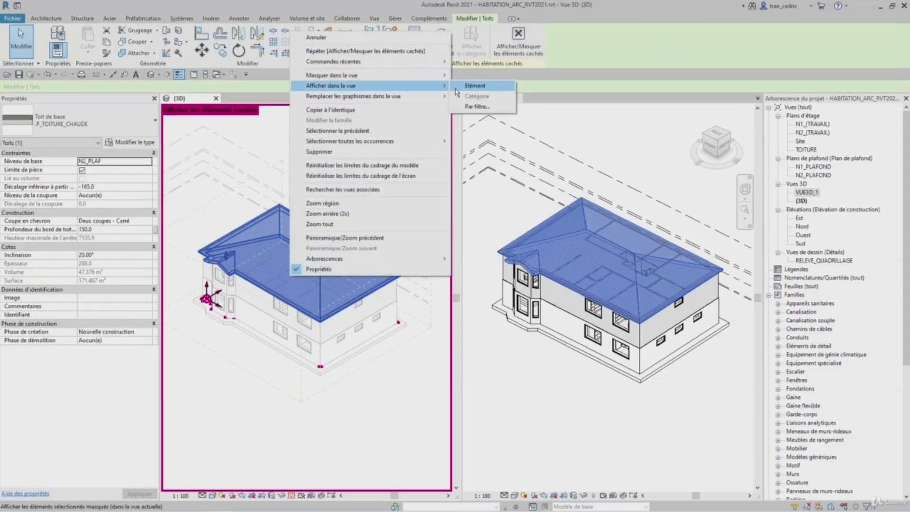
{"action": "left_click", "coordinate": [457, 87]}
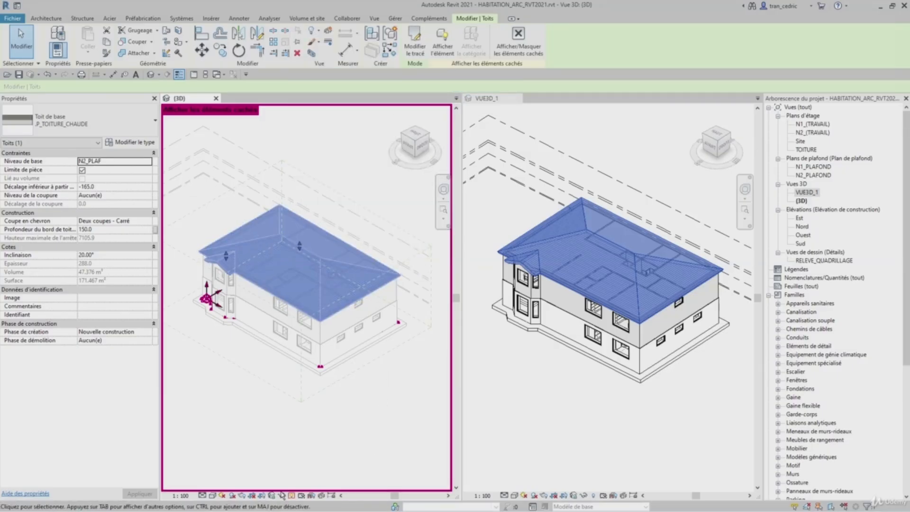
{"action": "left_click", "coordinate": [293, 494]}
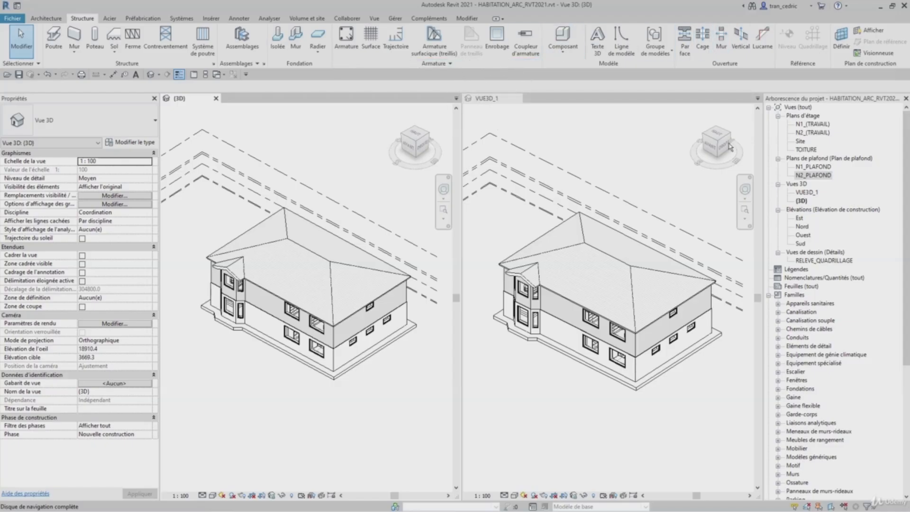
- Set the (3D) view's scale to 1 : 50
{"action": "left_click", "coordinate": [188, 97]}
{"action": "left_click", "coordinate": [182, 495]}
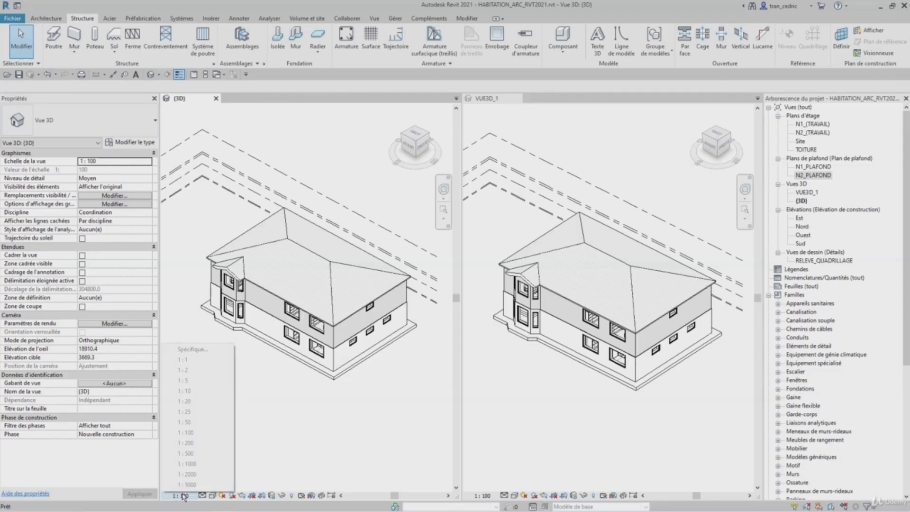
{"action": "left_click", "coordinate": [189, 423]}
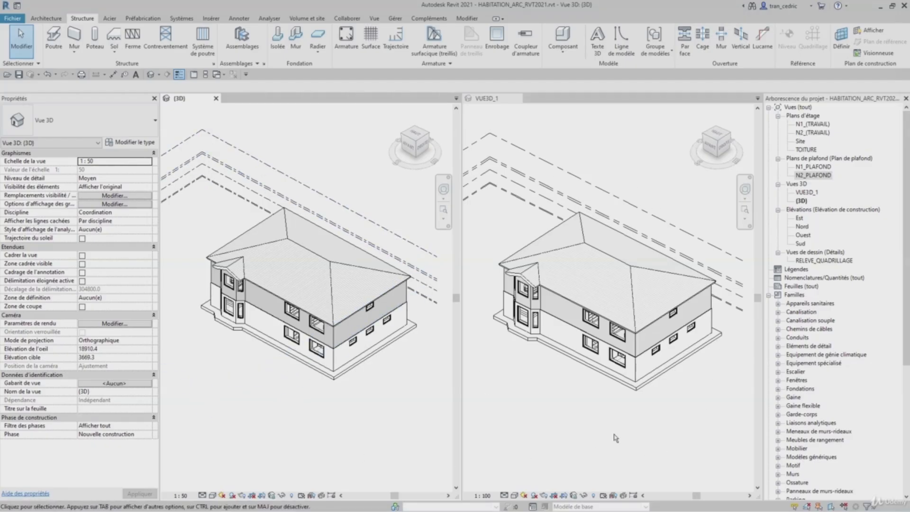
- Set the view's detail level to Elevé and the discipline to Coordination
{"action": "left_click", "coordinate": [202, 495]}
{"action": "left_click", "coordinate": [214, 485]}
{"action": "left_click", "coordinate": [148, 214]}
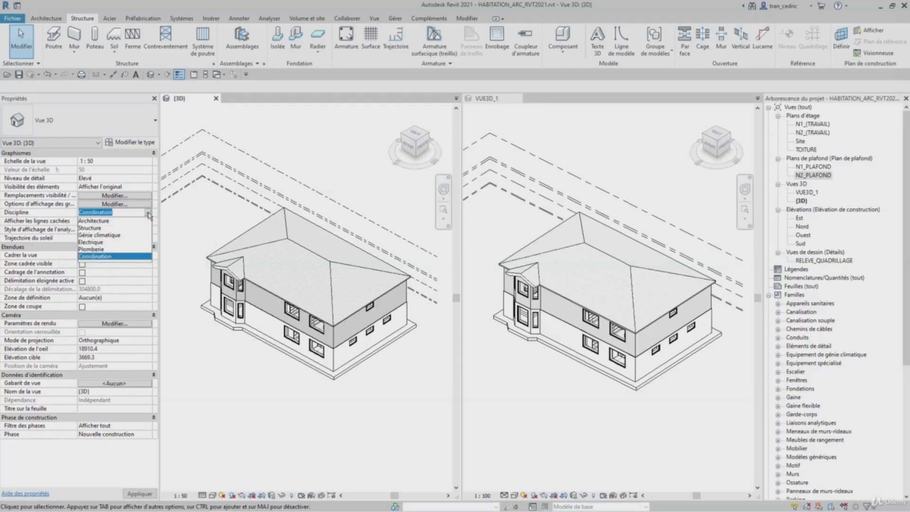
{"action": "left_click", "coordinate": [114, 256]}
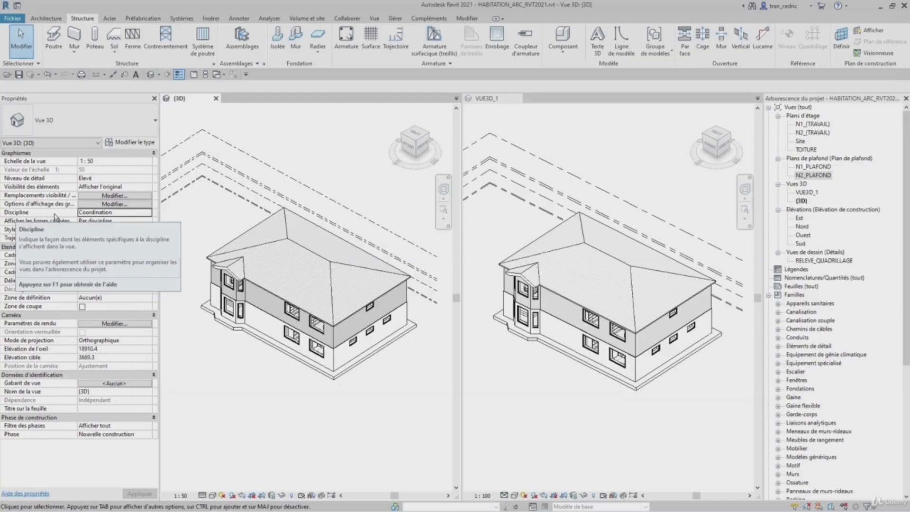
- Preview the Image filaire visual style, then switch back to Ligne cachée
{"action": "left_click", "coordinate": [213, 495]}
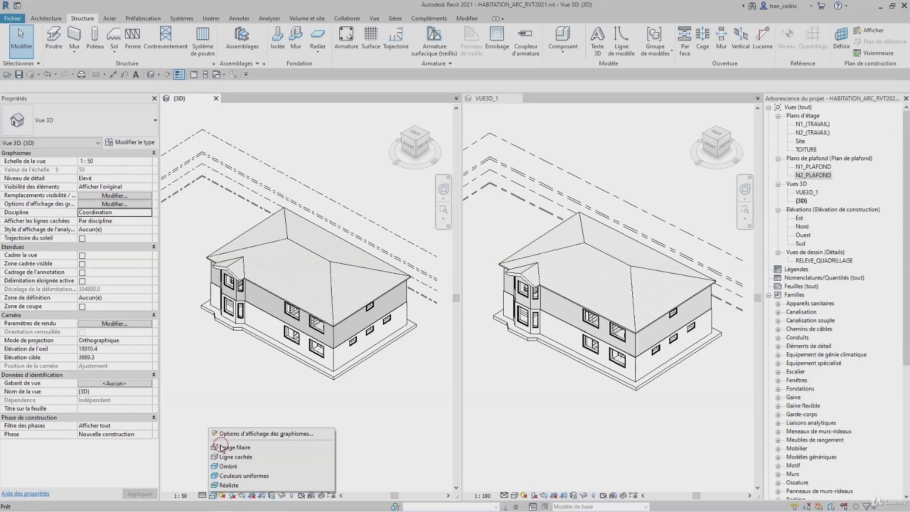
{"action": "left_click", "coordinate": [221, 448]}
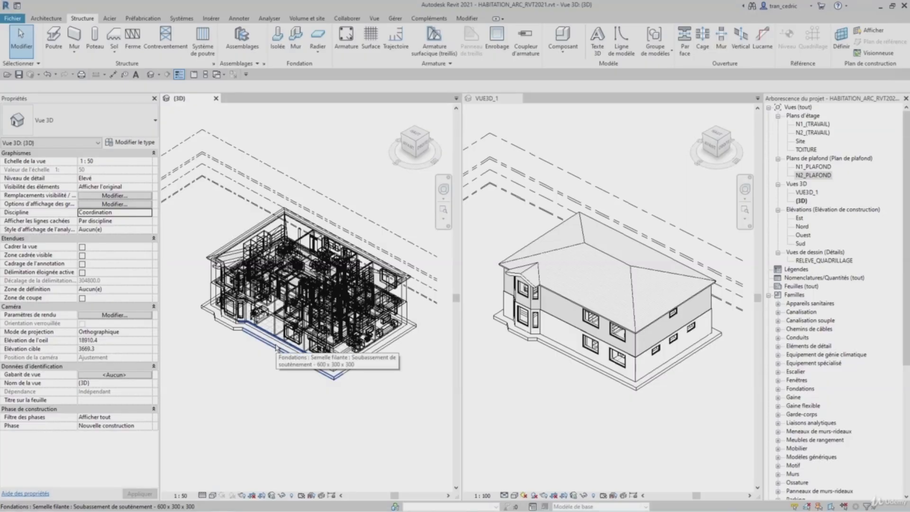
{"action": "left_click", "coordinate": [212, 495]}
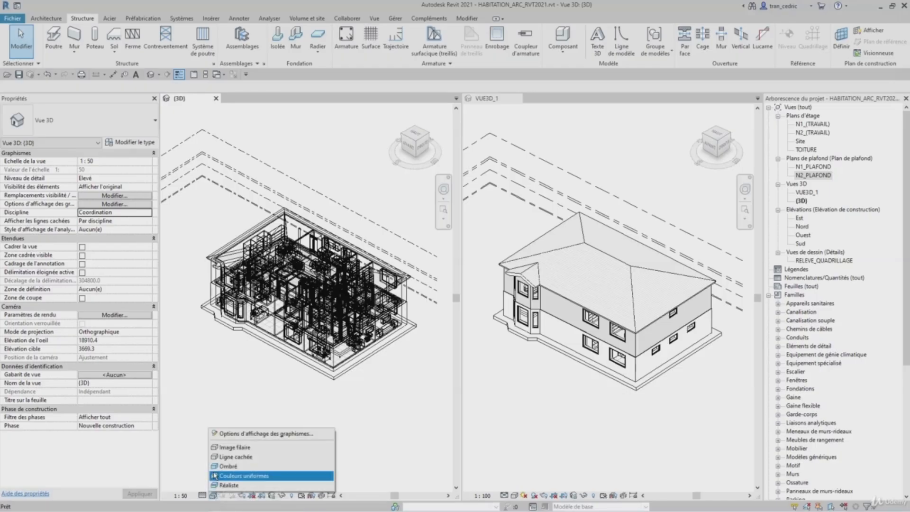
{"action": "left_click", "coordinate": [227, 457]}
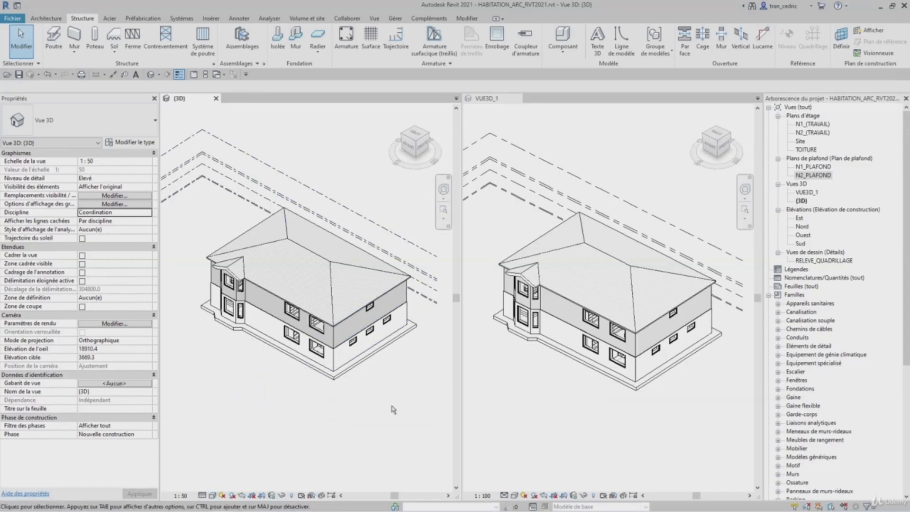
- Preview the Ombré, Couleurs uniformes and Réaliste visual styles in the (3D) view
{"action": "left_click", "coordinate": [213, 496]}
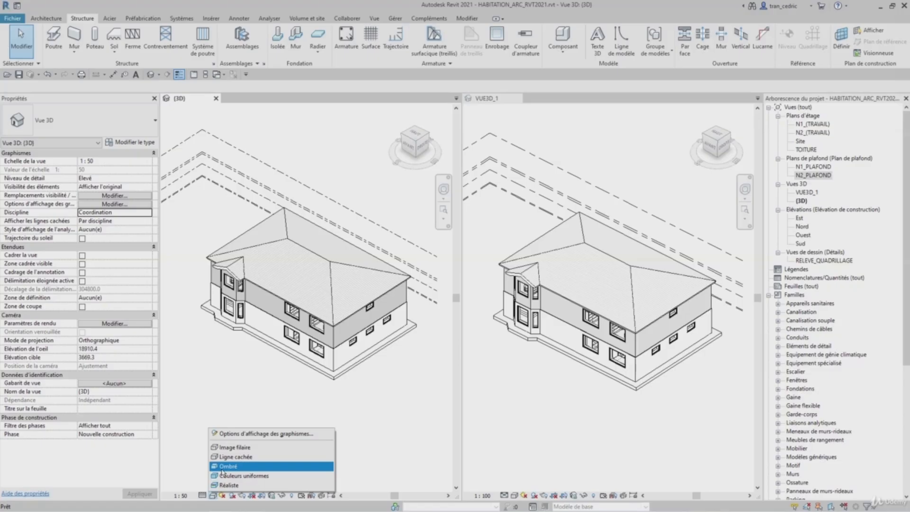
{"action": "left_click", "coordinate": [222, 468]}
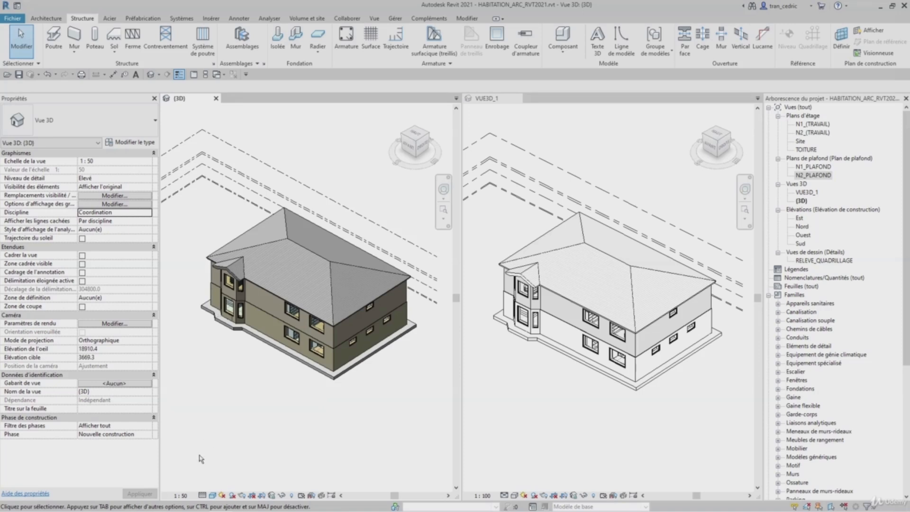
{"action": "left_click", "coordinate": [213, 494]}
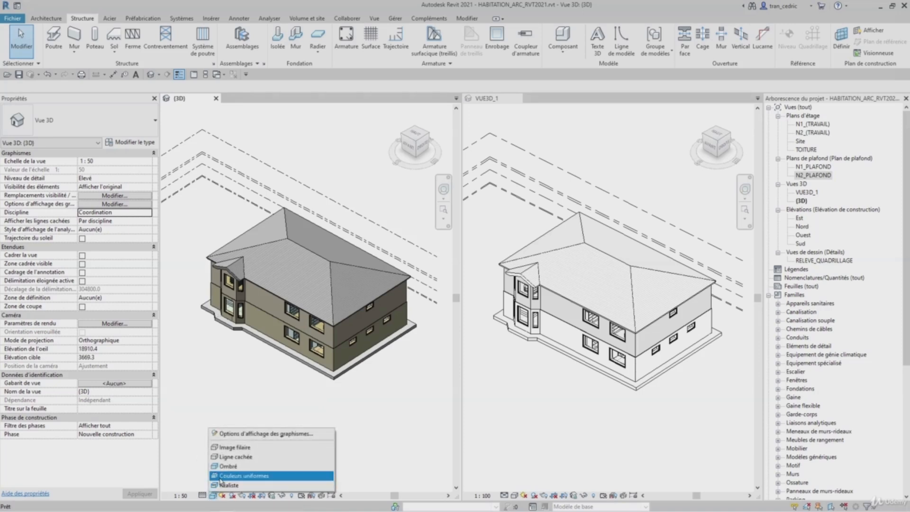
{"action": "left_click", "coordinate": [219, 478]}
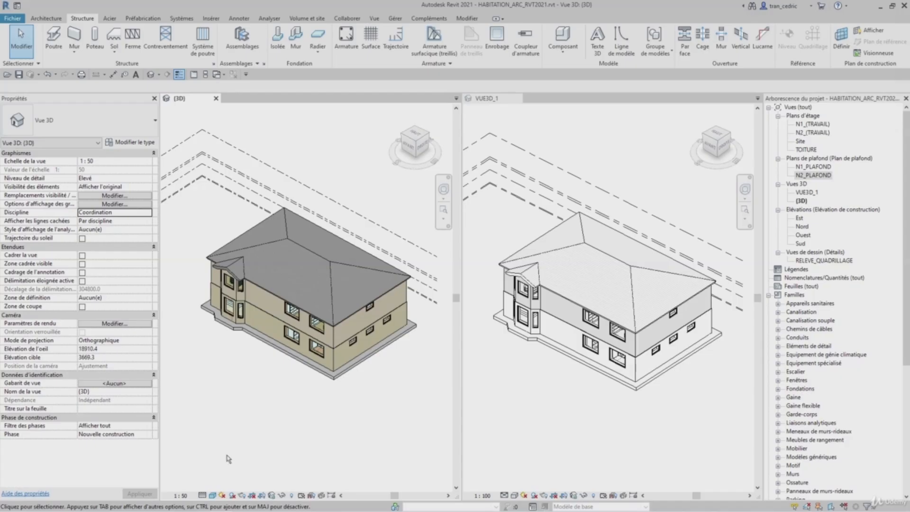
{"action": "left_click", "coordinate": [211, 494]}
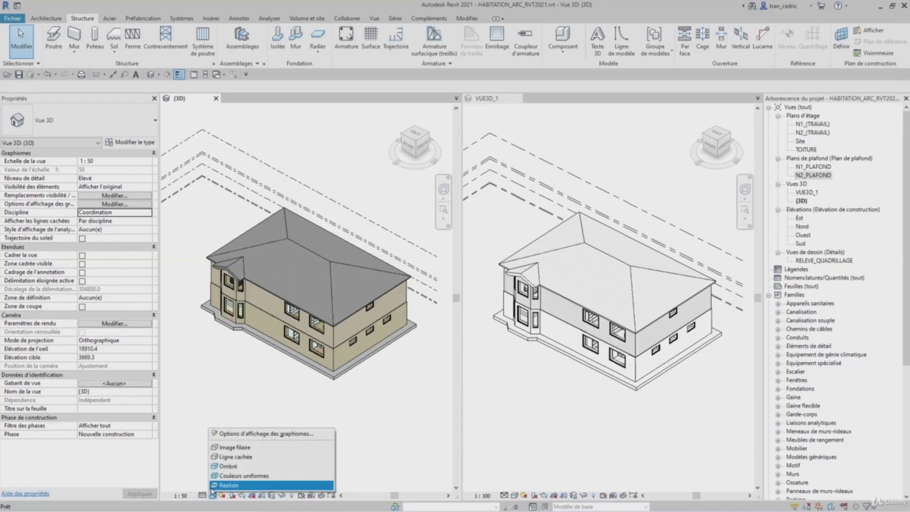
{"action": "left_click", "coordinate": [213, 488]}
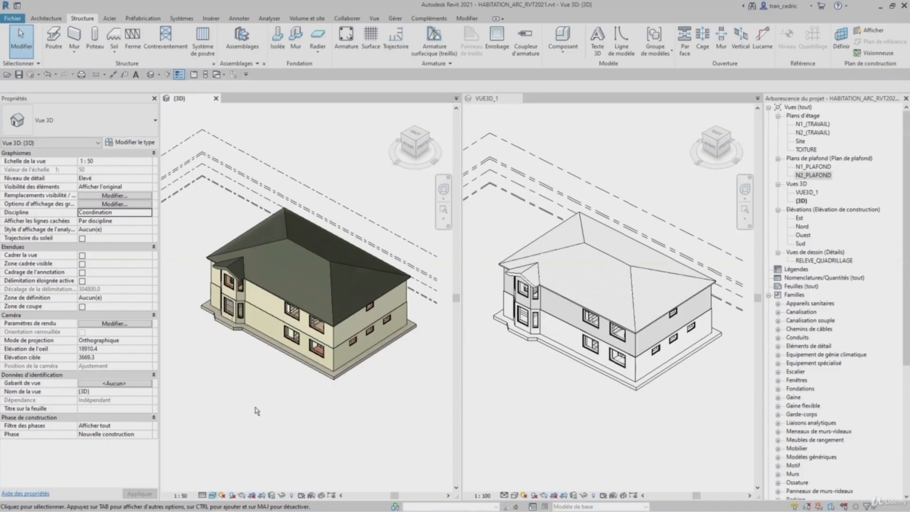
- Set the (3D) view's visual style to Ombré and turn shadows on
{"action": "left_click", "coordinate": [212, 495]}
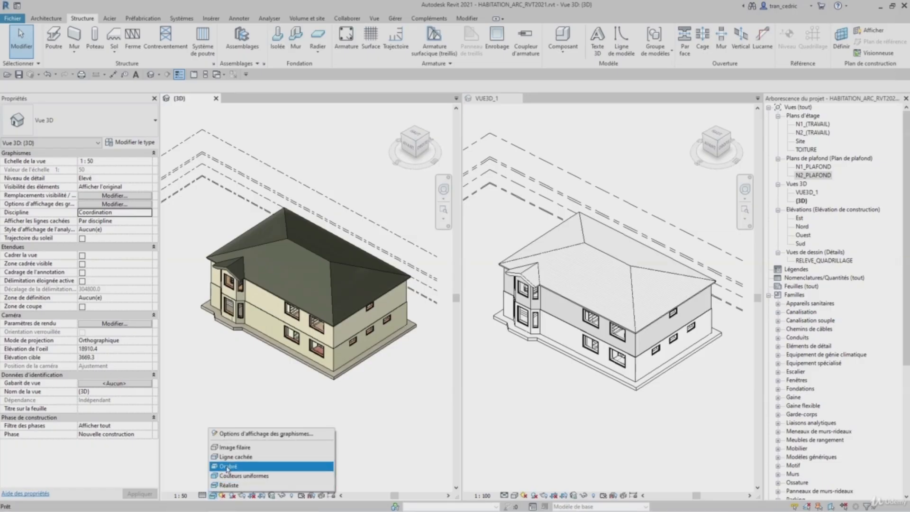
{"action": "left_click", "coordinate": [224, 465]}
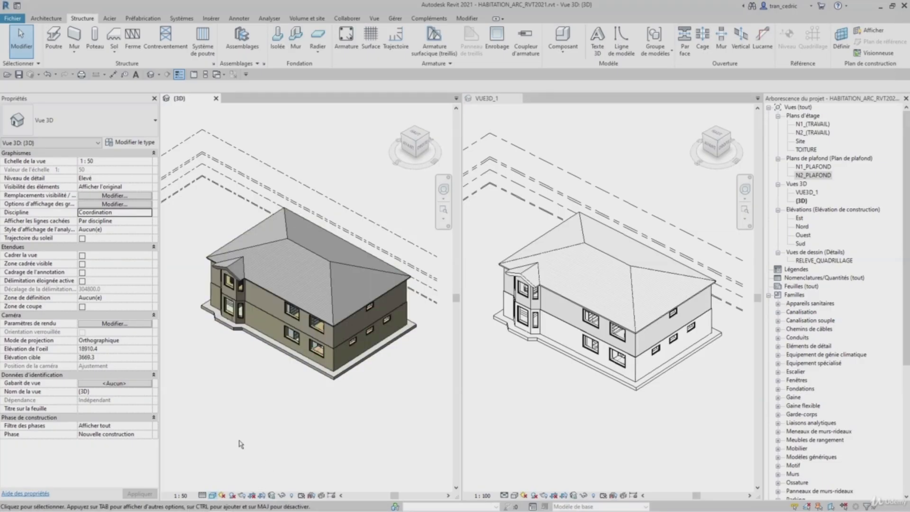
{"action": "left_click", "coordinate": [232, 496]}
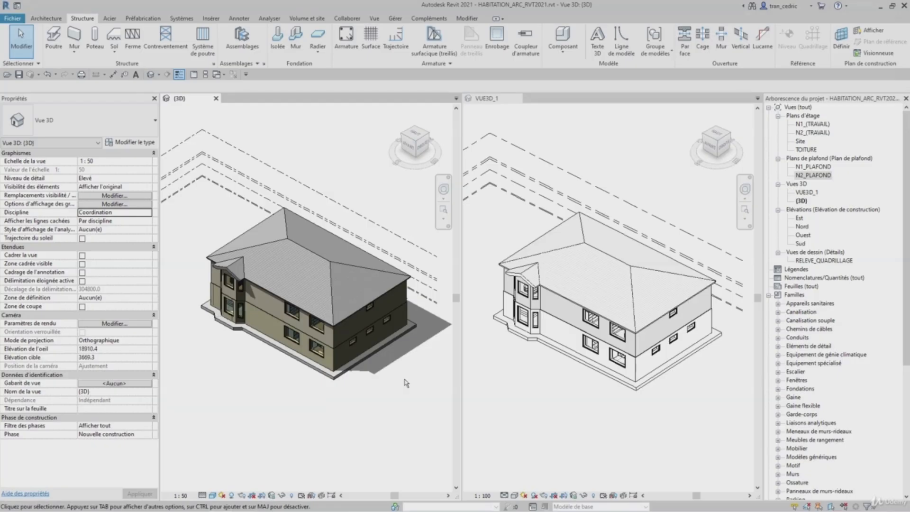
- Open the sun settings of the (3D) view and confirm them unchanged
{"action": "left_click", "coordinate": [222, 495]}
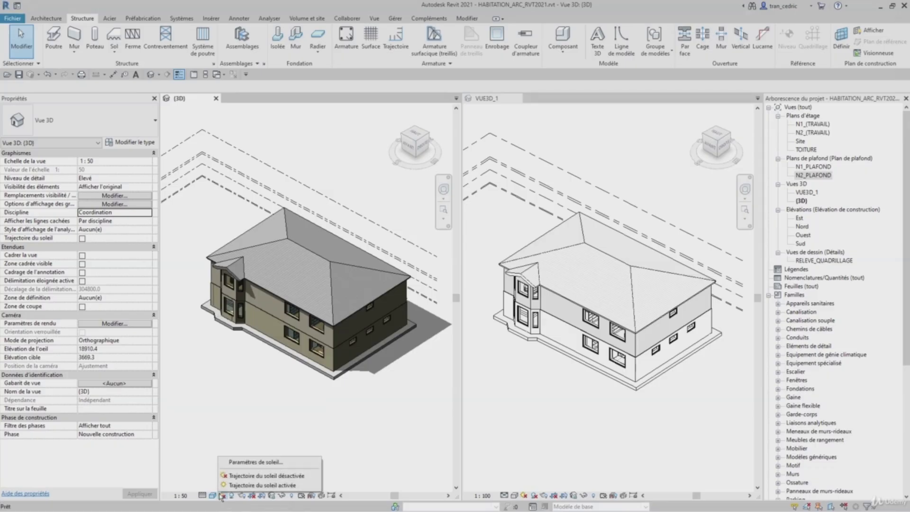
{"action": "left_click", "coordinate": [237, 462]}
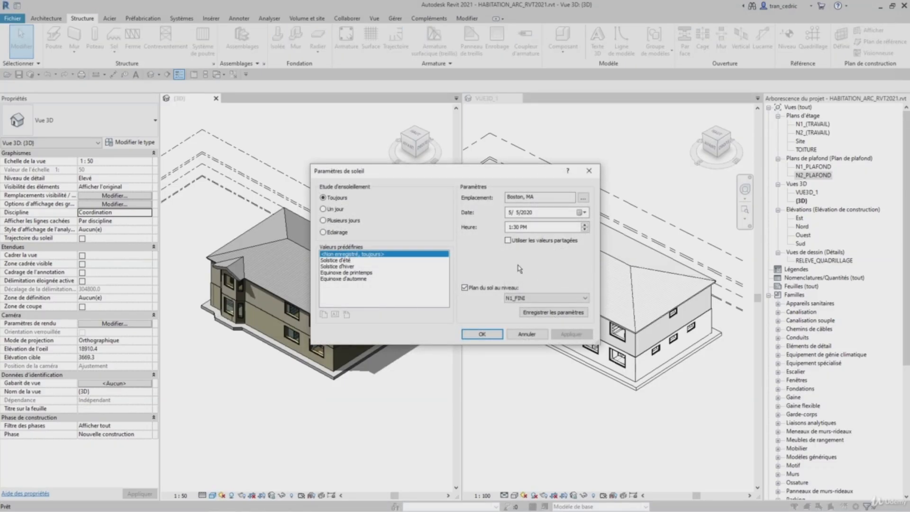
{"action": "left_click", "coordinate": [482, 334]}
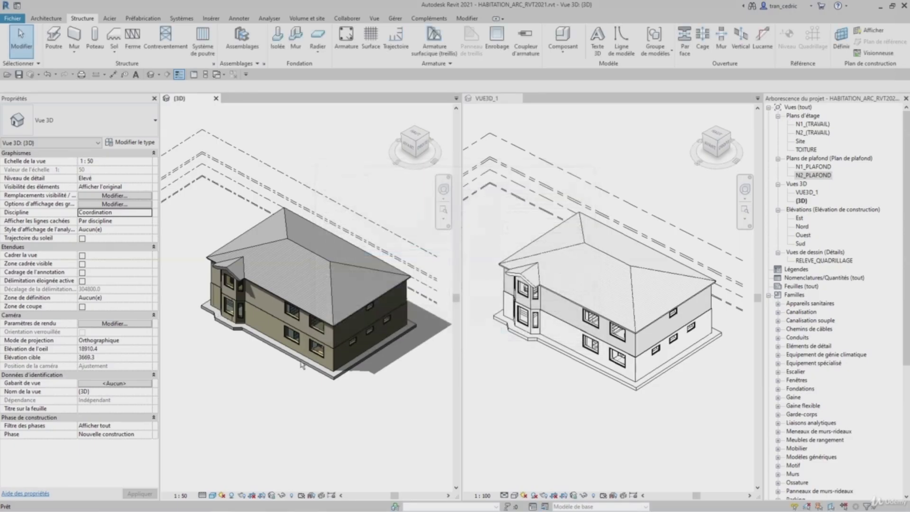
- Turn the sun path on in the (3D) view and move the sun to about 10:15 AM
{"action": "left_click", "coordinate": [225, 495]}
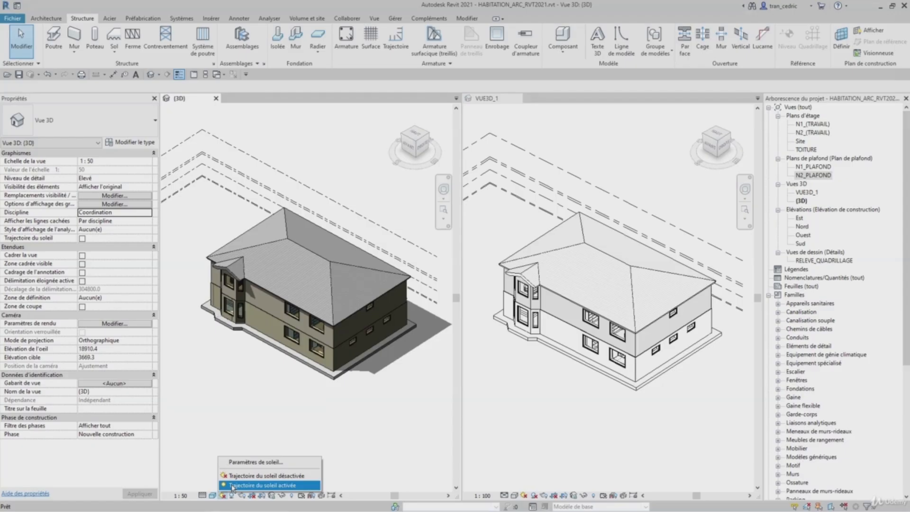
{"action": "left_click", "coordinate": [232, 485]}
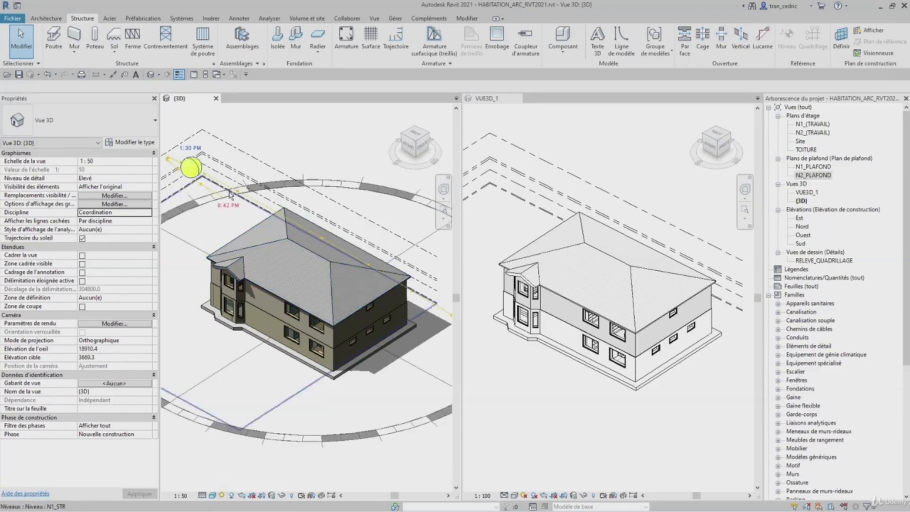
{"action": "mouse_move", "coordinate": [192, 169]}
{"action": "left_mouse_down"}
{"action": "mouse_move", "coordinate": [181, 164]}
{"action": "mouse_move", "coordinate": [178, 192]}
{"action": "mouse_move", "coordinate": [192, 214]}
{"action": "mouse_move", "coordinate": [204, 161]}
{"action": "mouse_move", "coordinate": [220, 148]}
{"action": "mouse_move", "coordinate": [242, 193]}
{"action": "mouse_move", "coordinate": [366, 265]}
{"action": "mouse_move", "coordinate": [299, 226]}
{"action": "mouse_move", "coordinate": [306, 236]}
{"action": "left_mouse_up"}
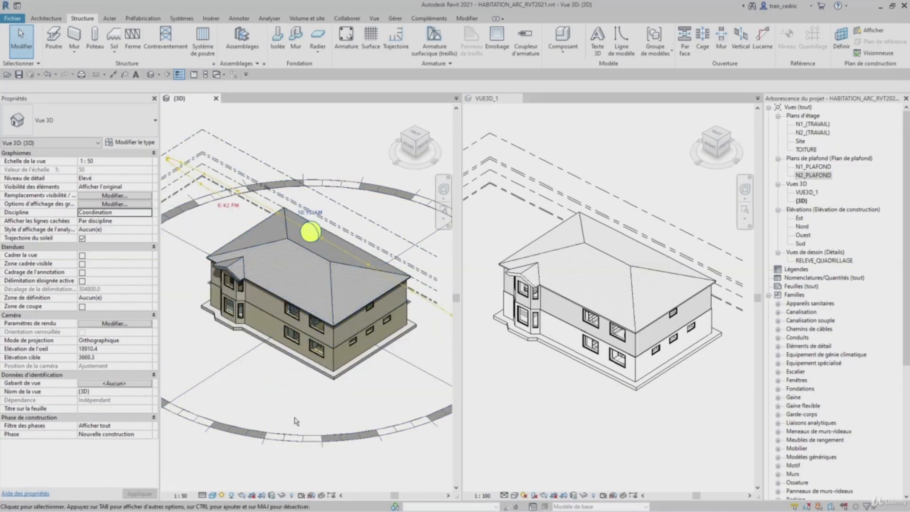
- Try to turn the sun path on in the VUE3D_1 view, then cancel the prompt
{"action": "left_click", "coordinate": [533, 458]}
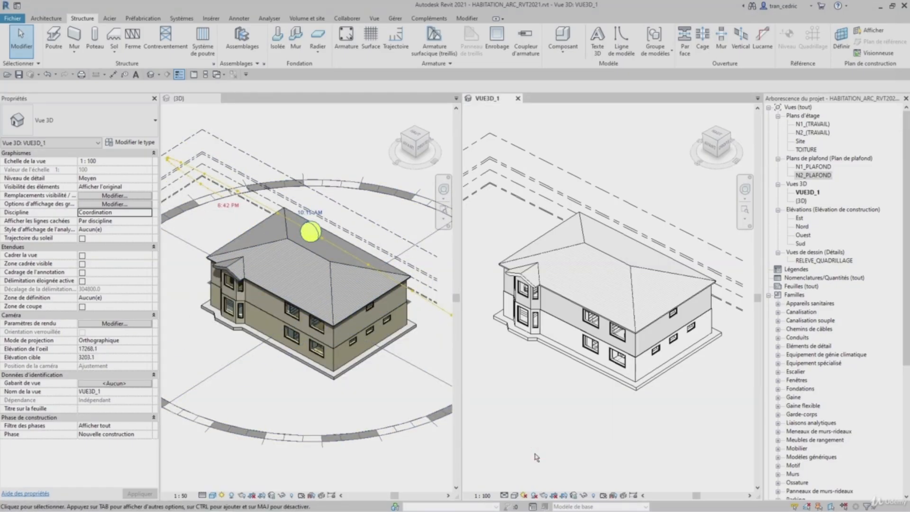
{"action": "left_click", "coordinate": [523, 495]}
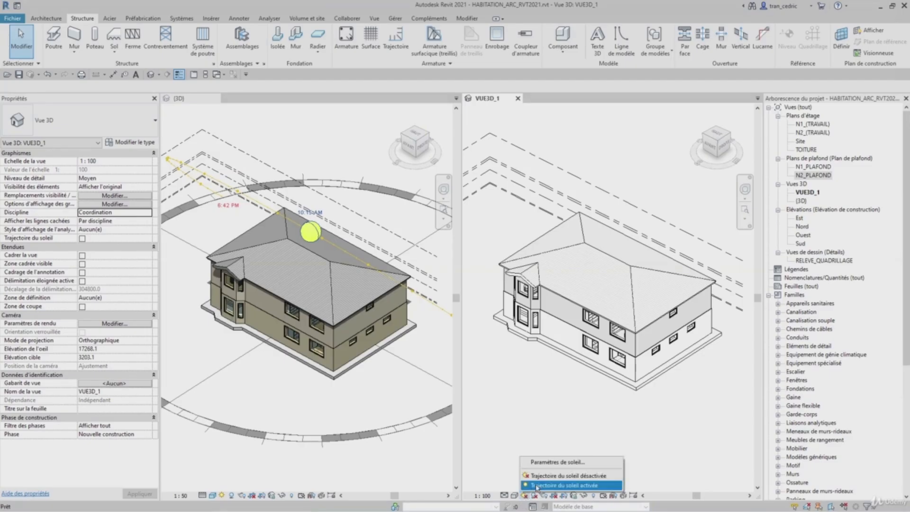
{"action": "left_click", "coordinate": [538, 485]}
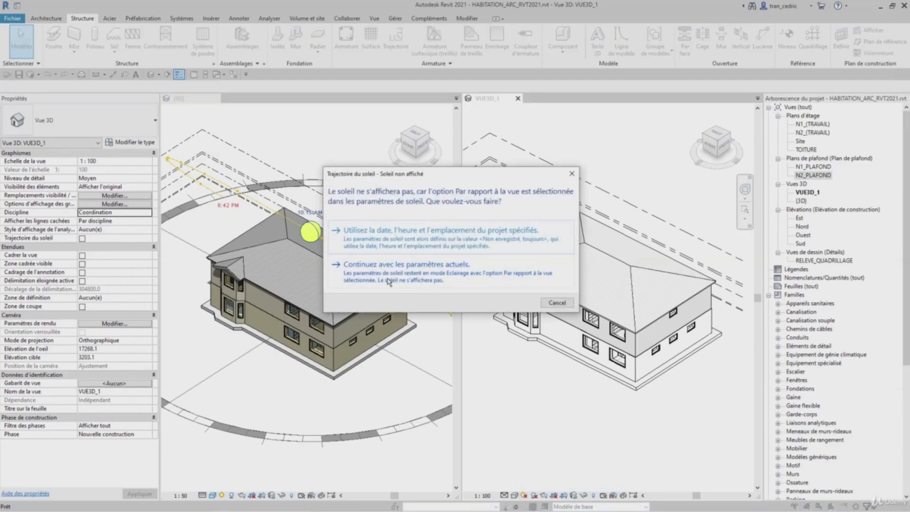
{"action": "left_click", "coordinate": [572, 173]}
- Review the sun settings of the (3D) view, then turn its sun path off
{"action": "left_click", "coordinate": [221, 495]}
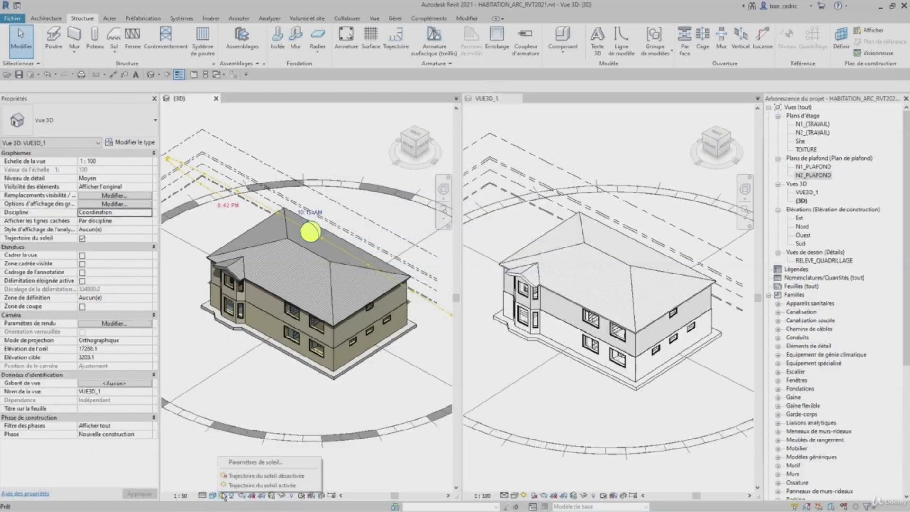
{"action": "left_click", "coordinate": [232, 463]}
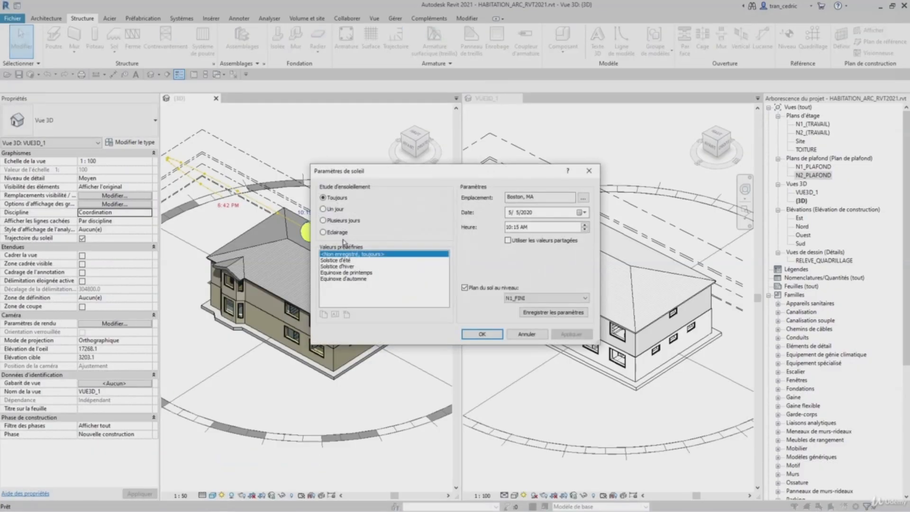
{"action": "left_click", "coordinate": [589, 171]}
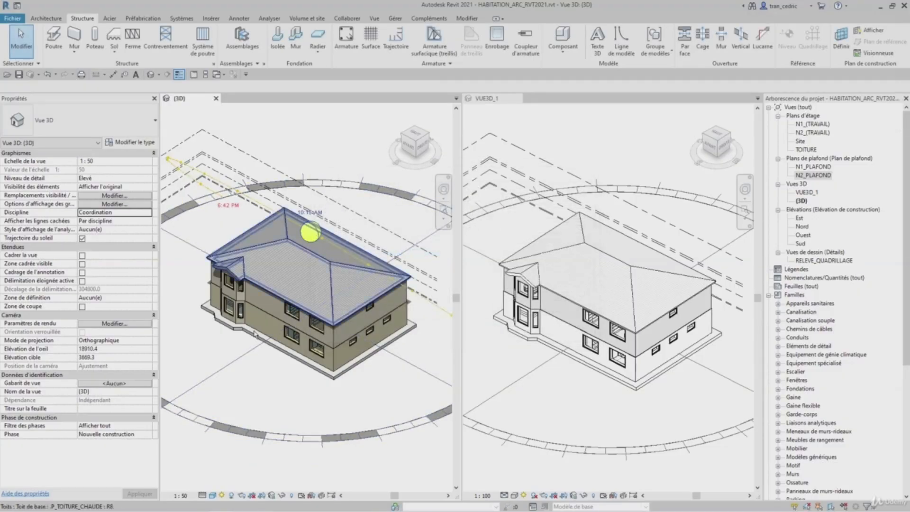
{"action": "left_click", "coordinate": [221, 495]}
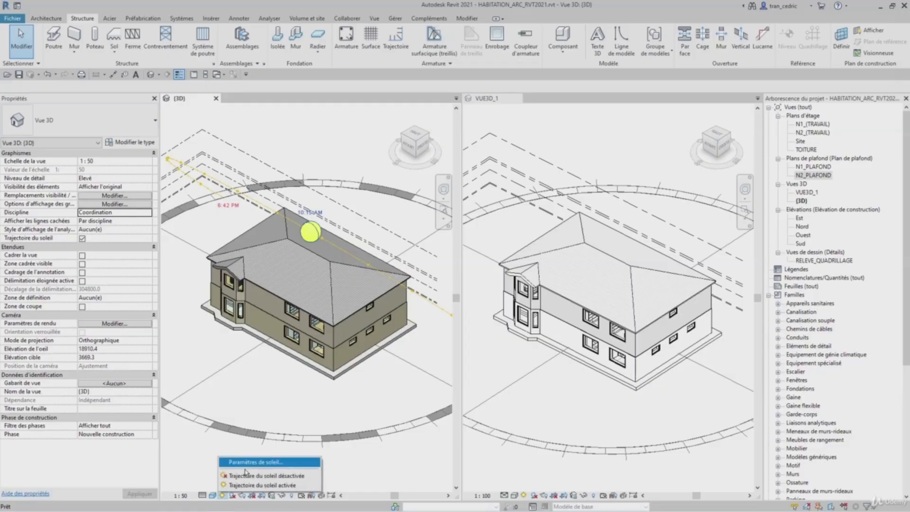
{"action": "left_click", "coordinate": [250, 475]}
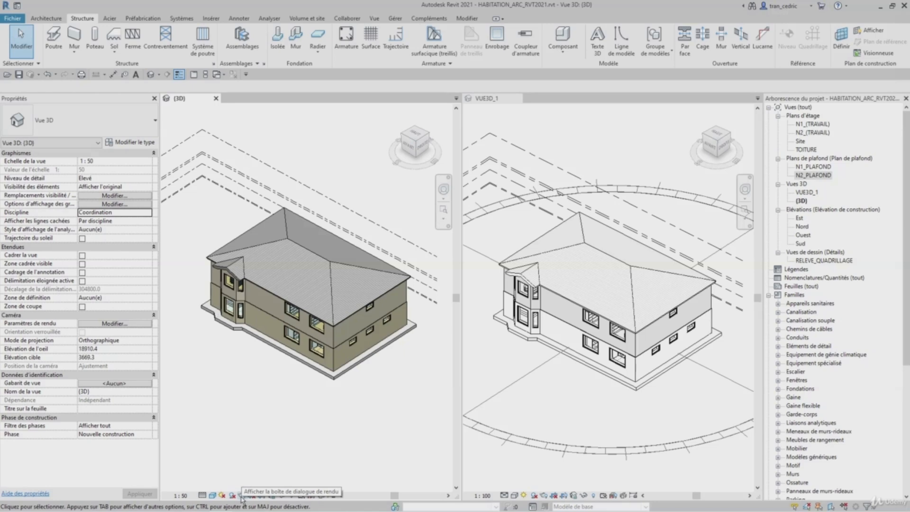
- Open the Rendu dialog for the (3D) view, reposition it, and close it
{"action": "left_click", "coordinate": [241, 495]}
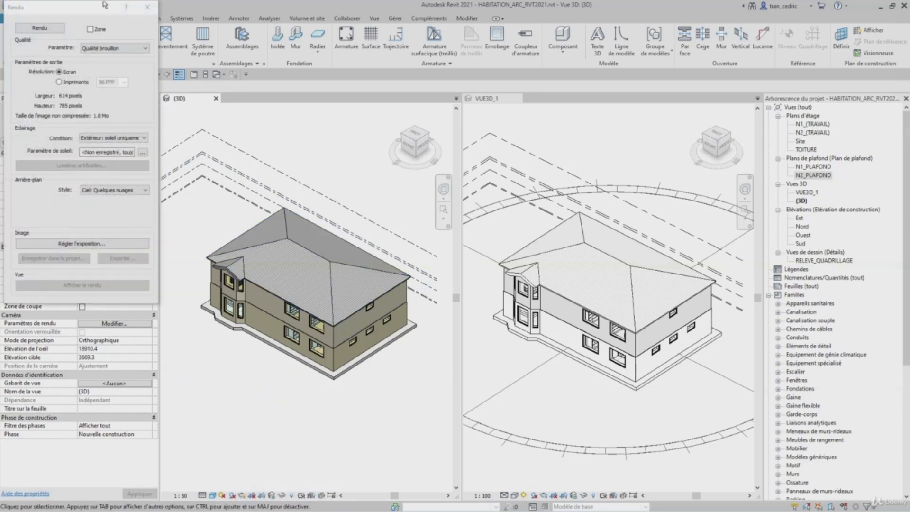
{"action": "left_click_drag", "start_coordinate": [105, 5], "coordinate": [102, 88]}
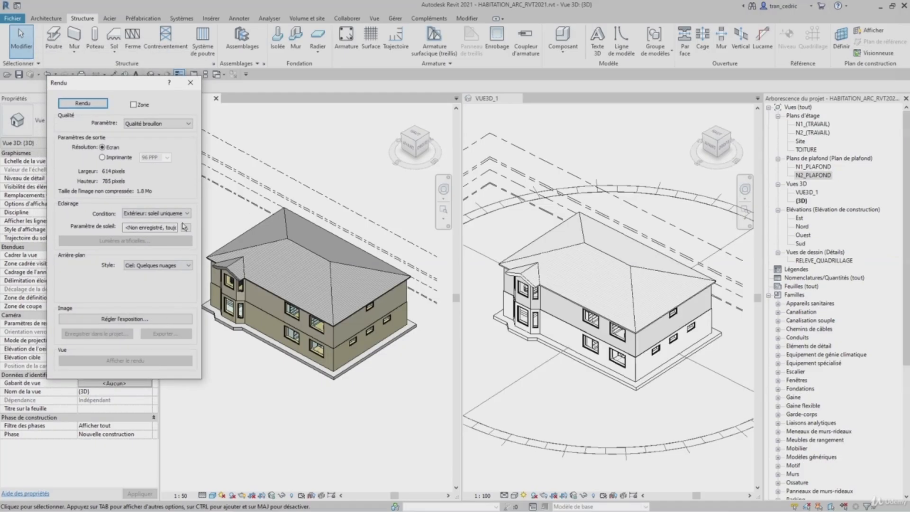
{"action": "left_click", "coordinate": [190, 83]}
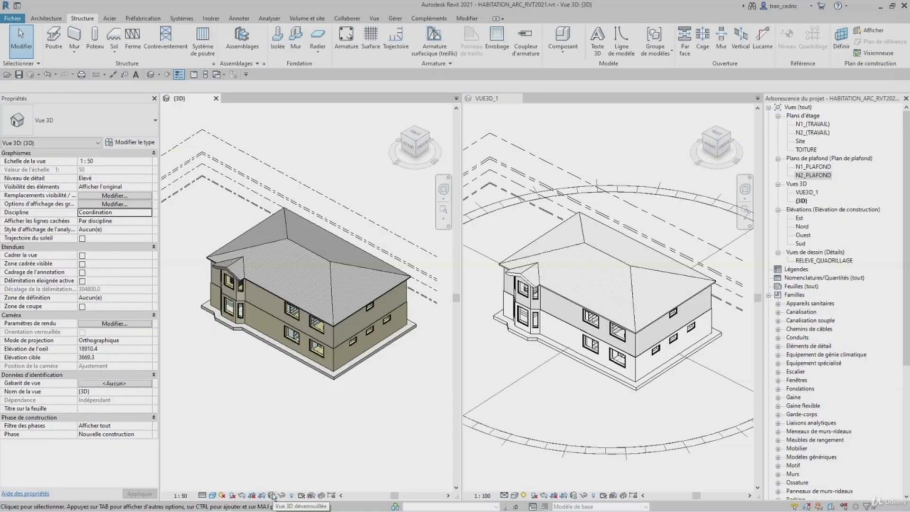
- Open the 3D view orientation lock options without applying any
{"action": "left_click", "coordinate": [273, 495]}
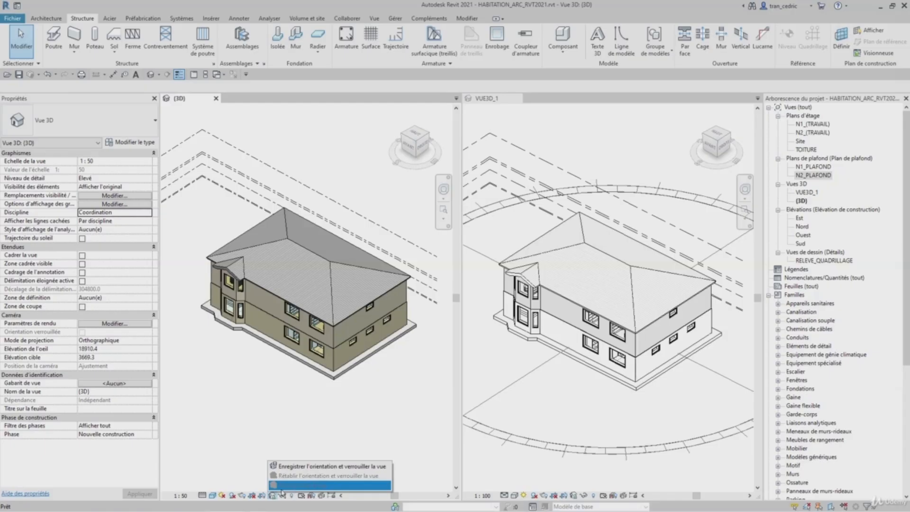
{"action": "left_click", "coordinate": [273, 394]}
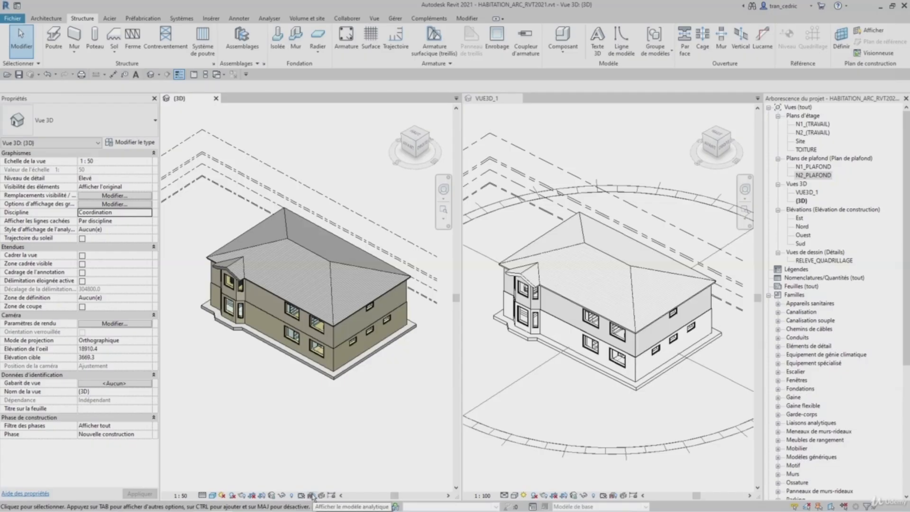
{"action": "key", "text": "ctrl+Tab"}
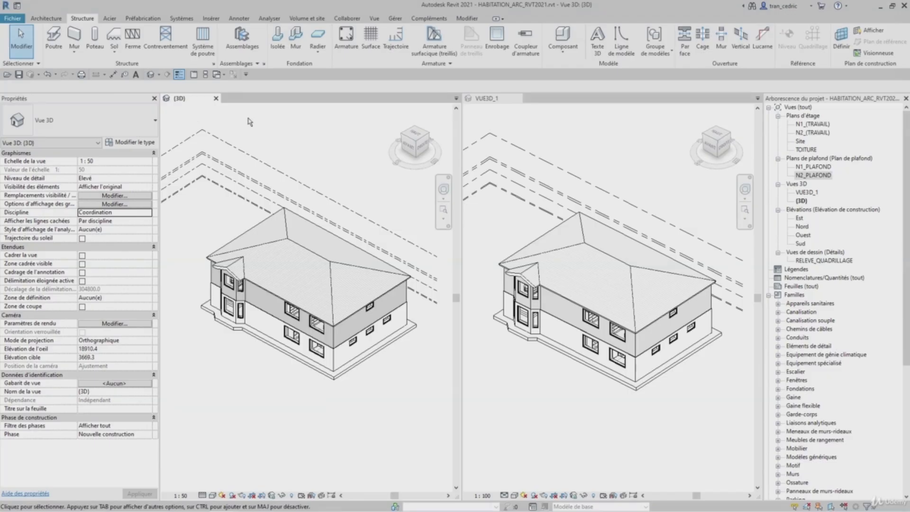
- Open Visibility/Graphics overrides for the (3D) view and examine each category and filter tab
{"action": "left_click", "coordinate": [378, 19]}
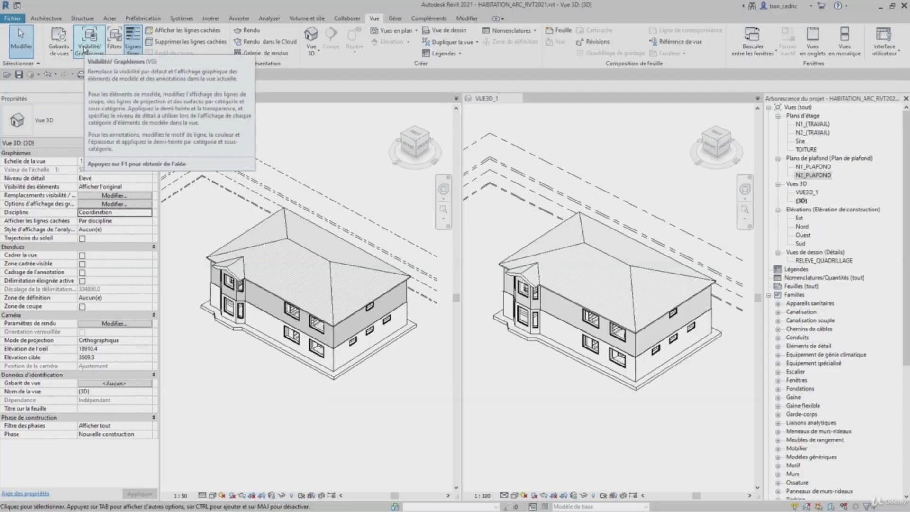
{"action": "key", "text": "v"}
{"action": "key", "text": "g"}
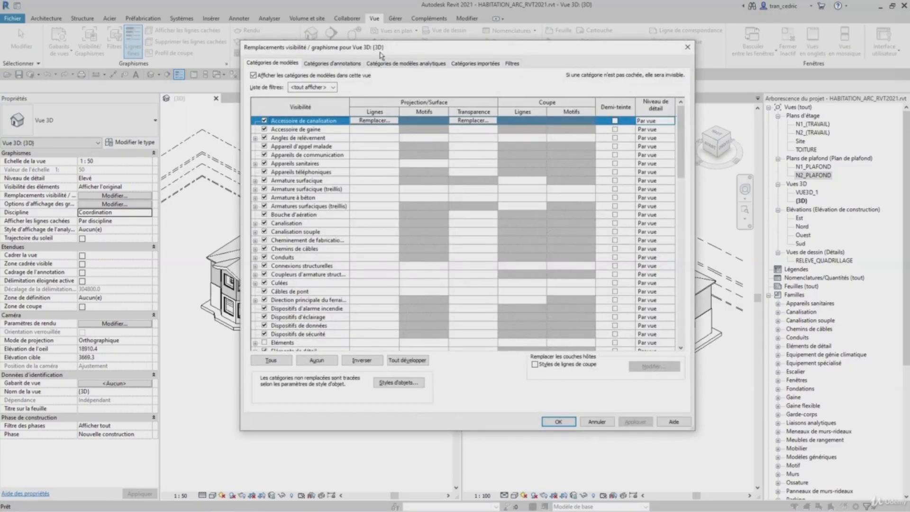
{"action": "left_click", "coordinate": [273, 63]}
{"action": "left_click", "coordinate": [332, 63]}
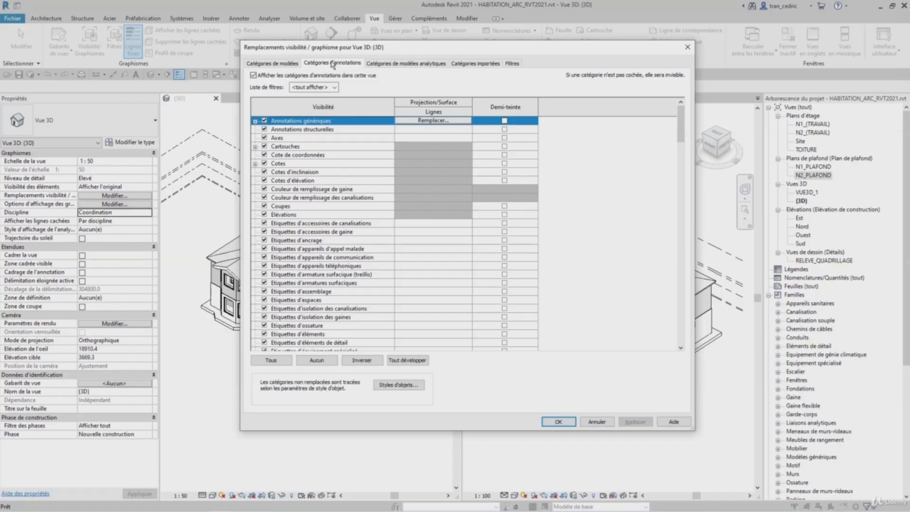
{"action": "left_click", "coordinate": [405, 63]}
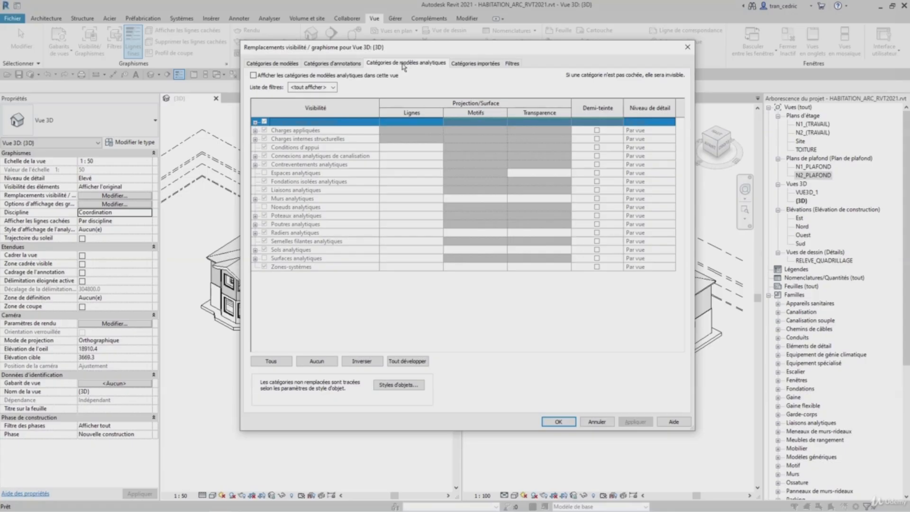
{"action": "left_click", "coordinate": [472, 65]}
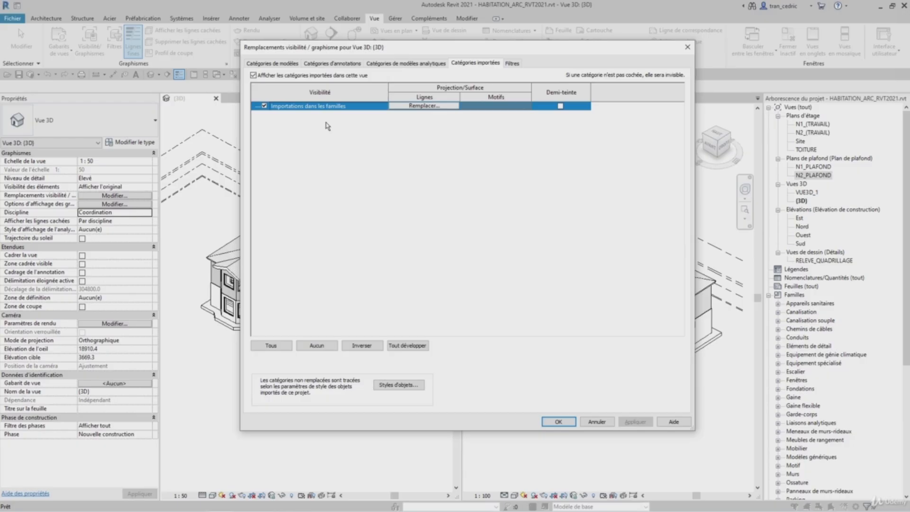
{"action": "left_click", "coordinate": [511, 64]}
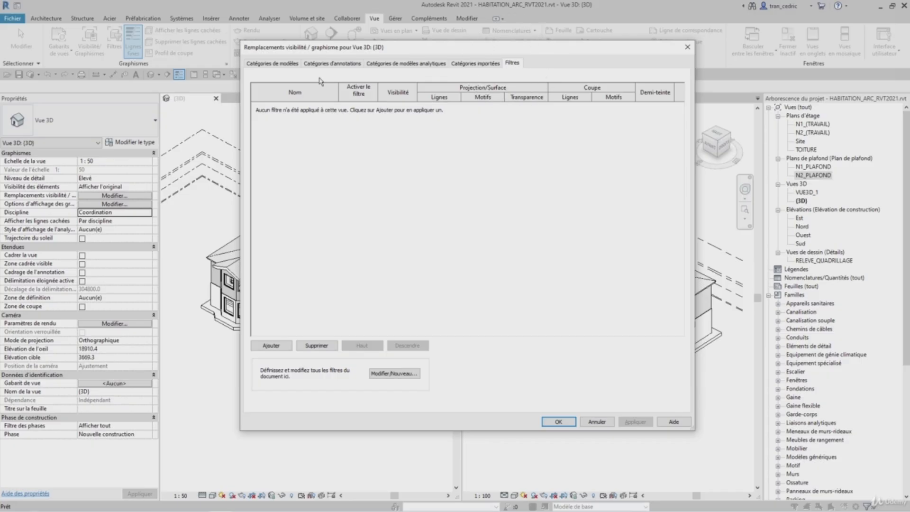
{"action": "left_click", "coordinate": [273, 67]}
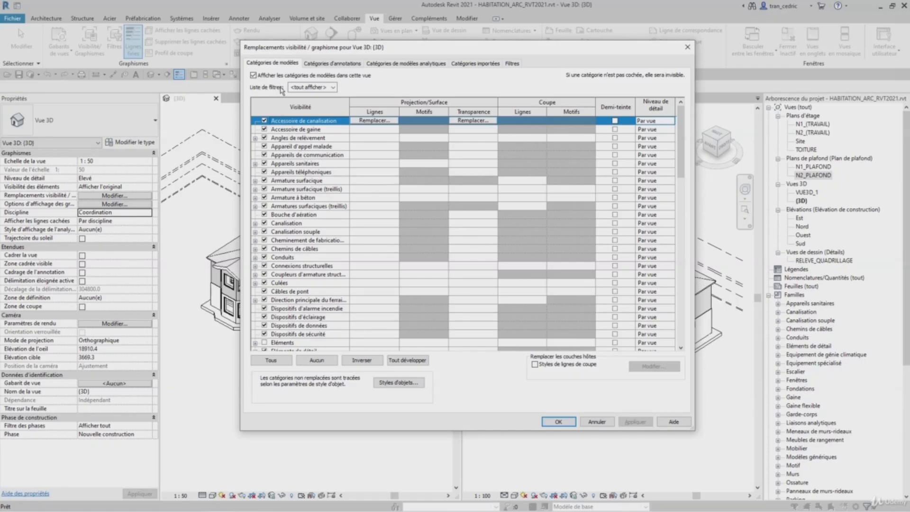
- Check the discipline filter list, then locate and expand the Murs model category
{"action": "left_click", "coordinate": [298, 89]}
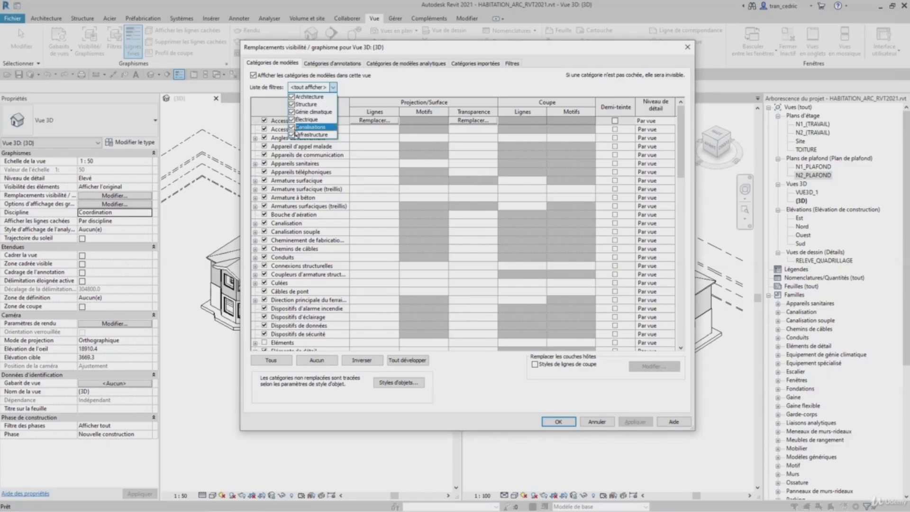
{"action": "left_click", "coordinate": [360, 88]}
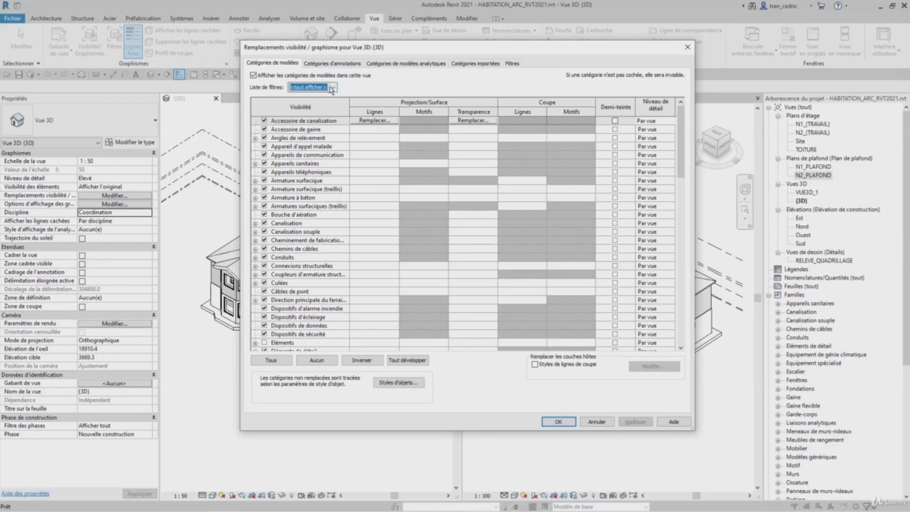
{"action": "left_click_drag", "start_coordinate": [683, 132], "coordinate": [683, 265]}
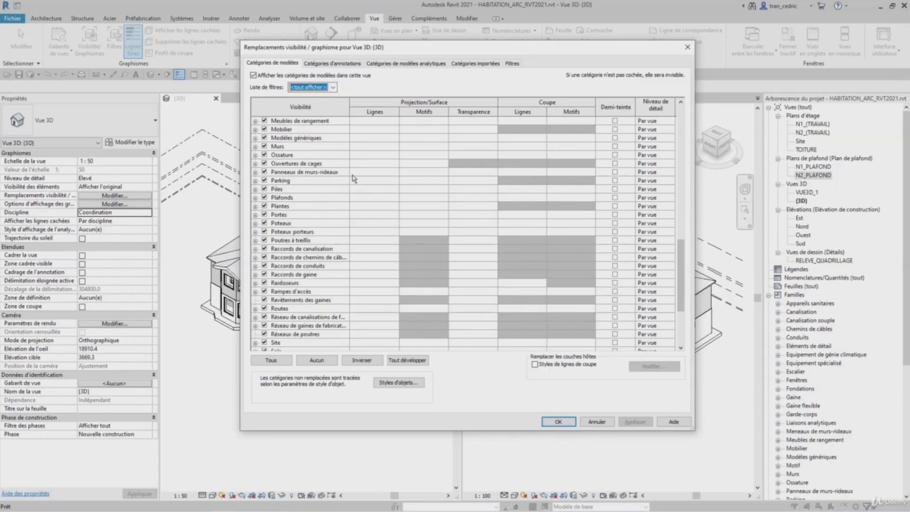
{"action": "left_click", "coordinate": [308, 147]}
{"action": "scroll", "coordinate": [305, 152], "scroll_direction": "up", "scroll_amount": 2}
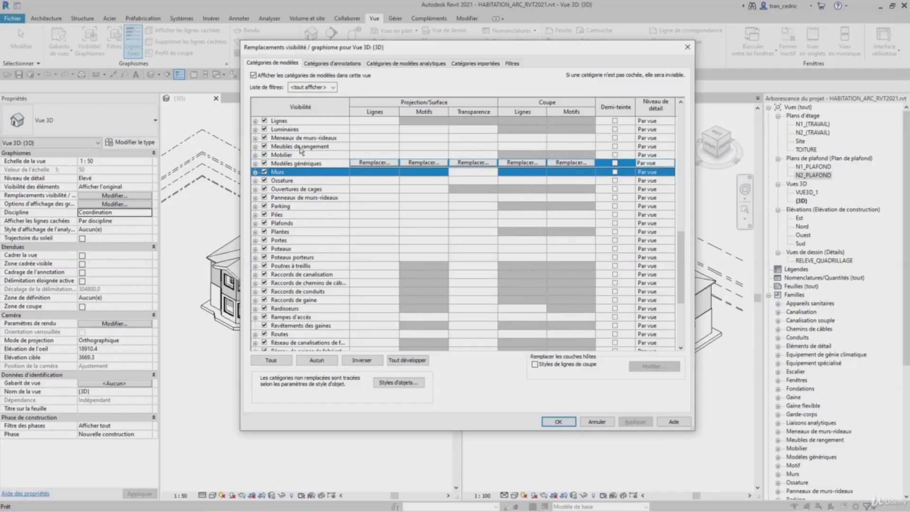
{"action": "left_click", "coordinate": [255, 172]}
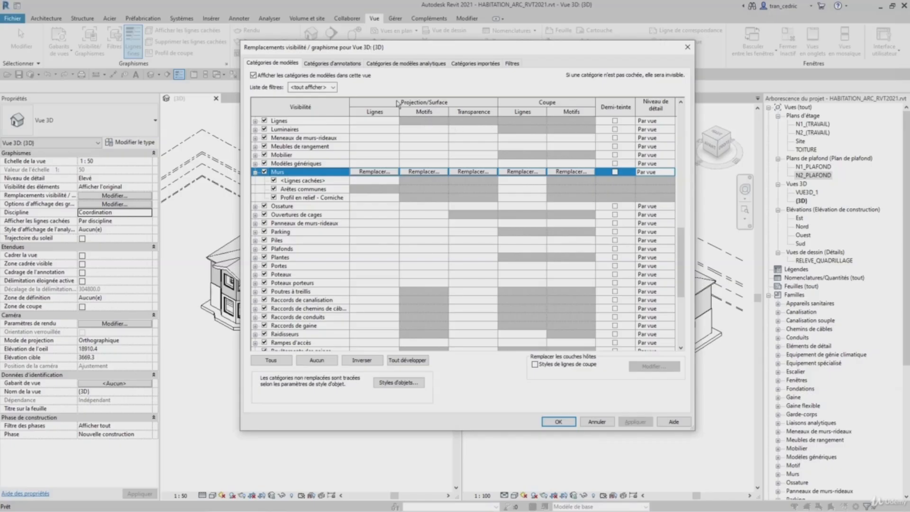
- Override the Murs projection lines with the Plein pattern and red colour, then apply and close Visibility/Graphics
{"action": "key", "text": "ctrl"}
{"action": "key", "text": "ctrl"}
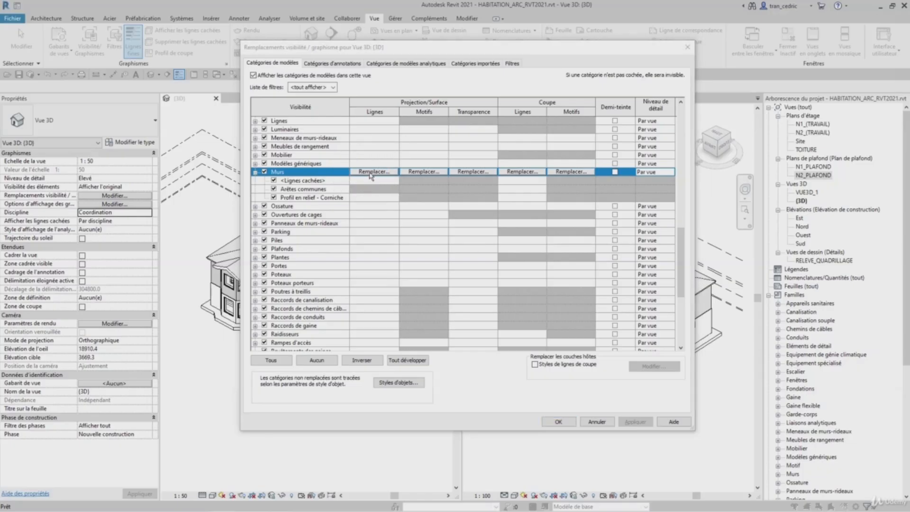
{"action": "left_click", "coordinate": [370, 172]}
{"action": "left_click", "coordinate": [447, 158]}
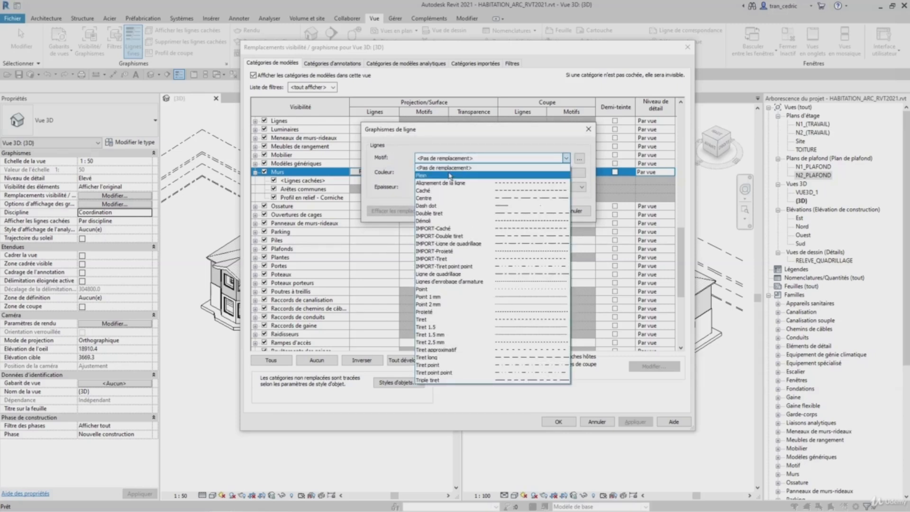
{"action": "left_click", "coordinate": [450, 175]}
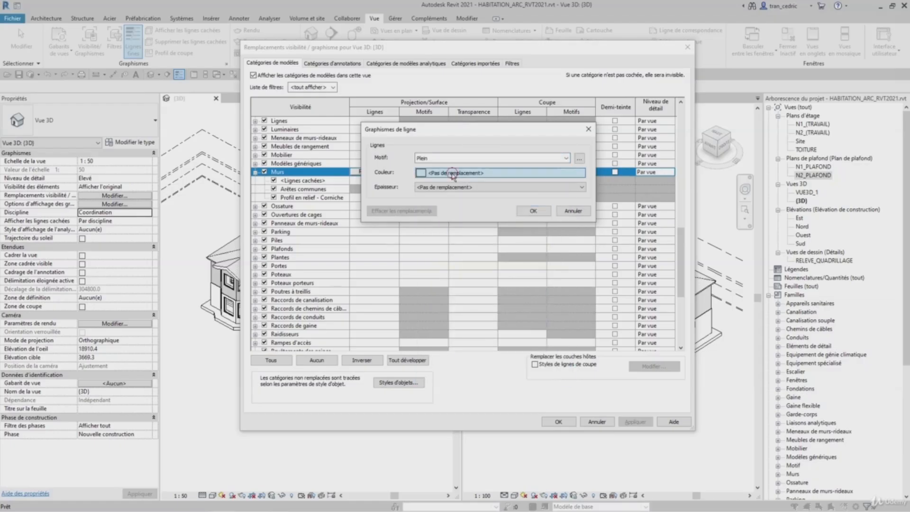
{"action": "left_click", "coordinate": [451, 173]}
{"action": "left_click", "coordinate": [391, 185]}
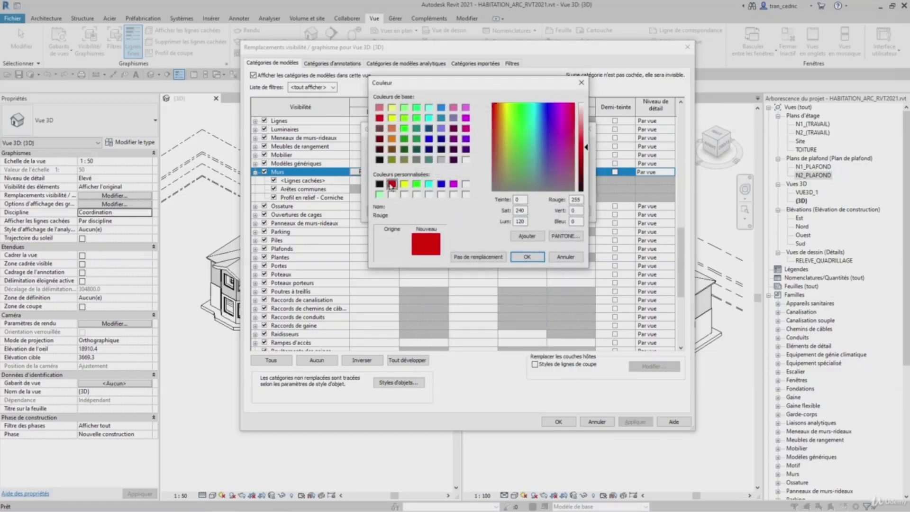
{"action": "left_click", "coordinate": [528, 256]}
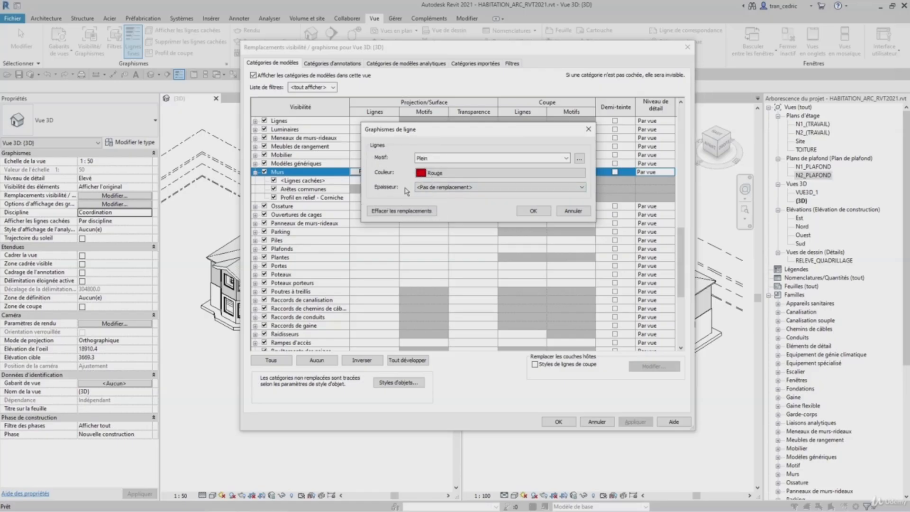
{"action": "left_click", "coordinate": [544, 215]}
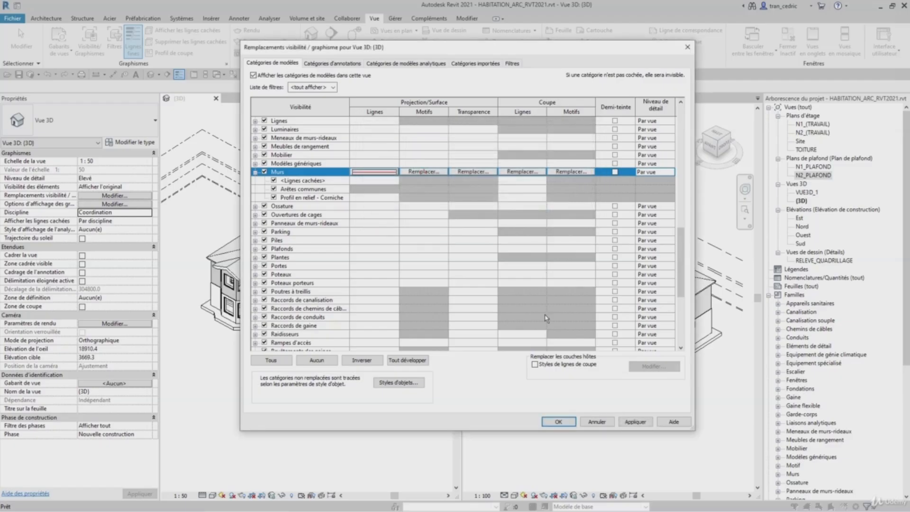
{"action": "left_click", "coordinate": [635, 421]}
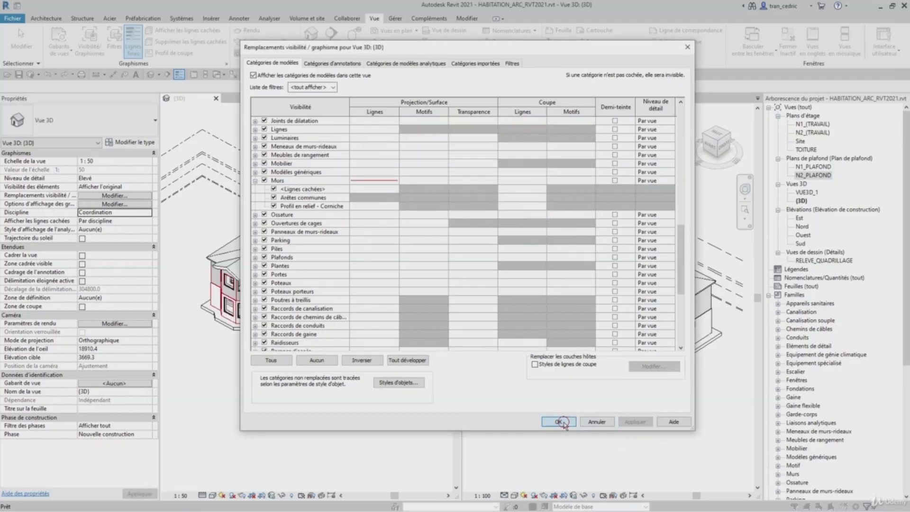
{"action": "left_click", "coordinate": [559, 422]}
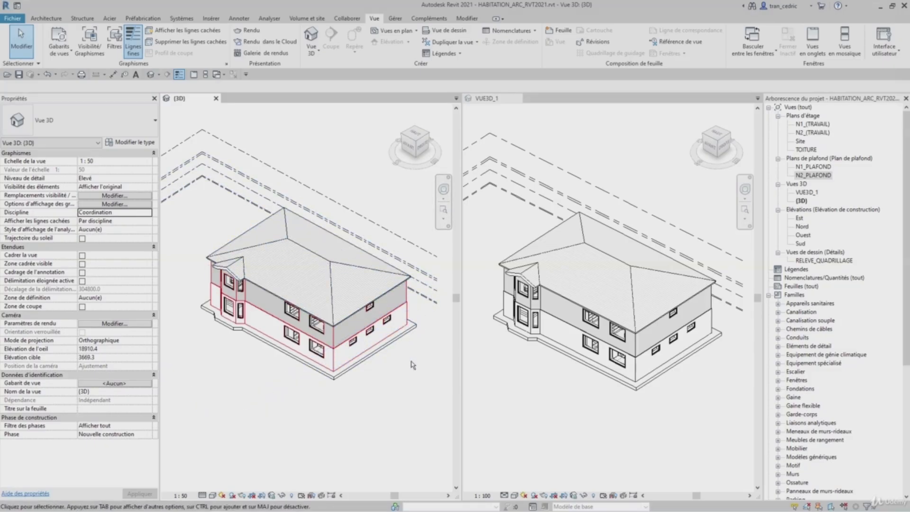
- Reopen Visibility/Graphics for the (3D) view and clear the Murs projection line overrides
{"action": "key", "text": "v"}
{"action": "key", "text": "g"}
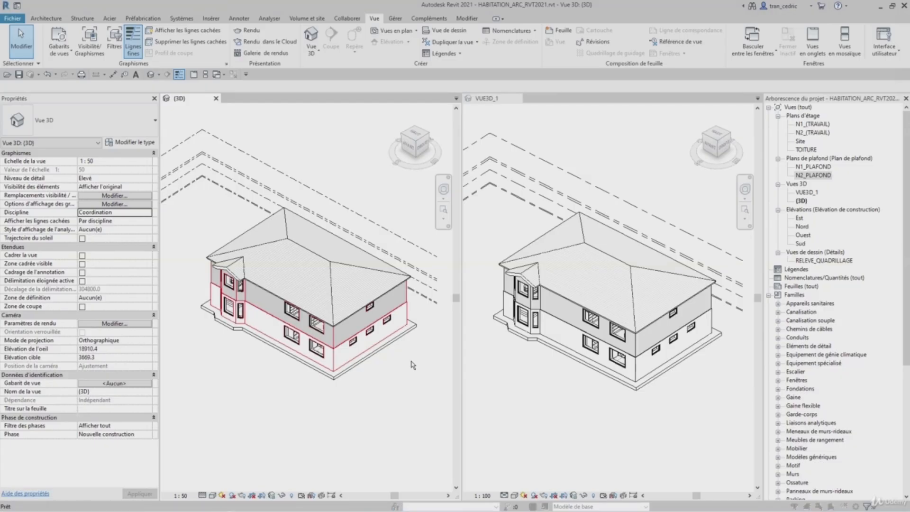
{"action": "left_click_drag", "start_coordinate": [682, 168], "coordinate": [680, 283]}
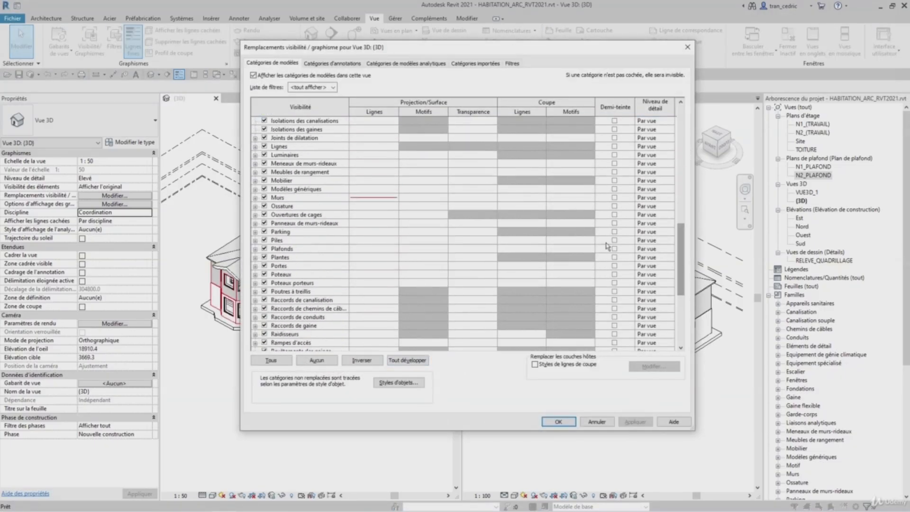
{"action": "left_click", "coordinate": [325, 198]}
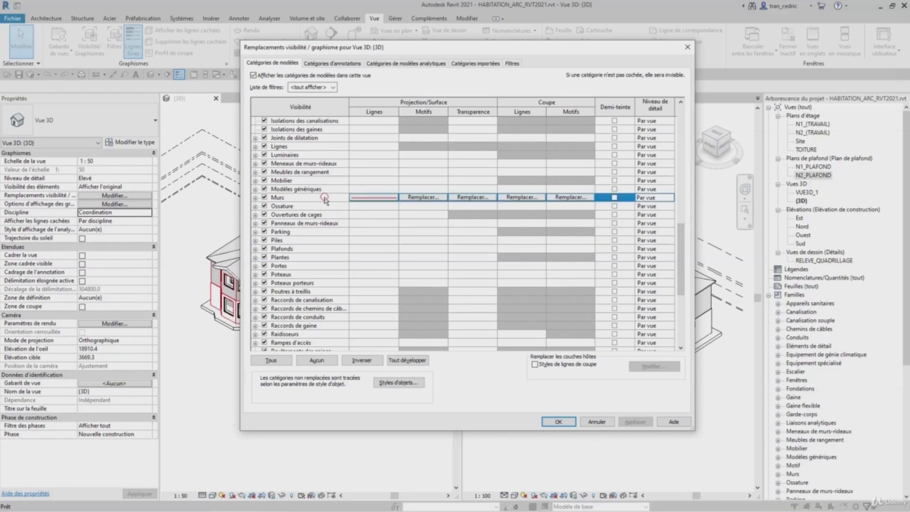
{"action": "left_click", "coordinate": [255, 198]}
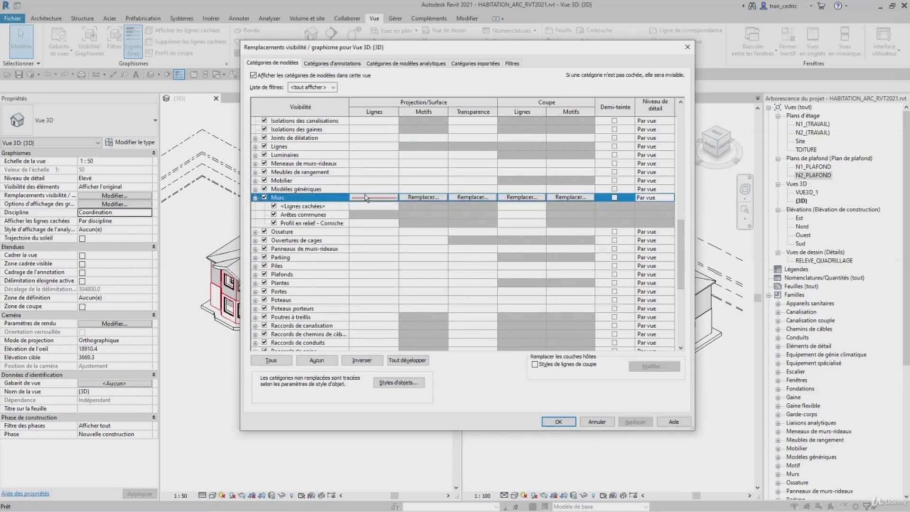
{"action": "left_click", "coordinate": [386, 199]}
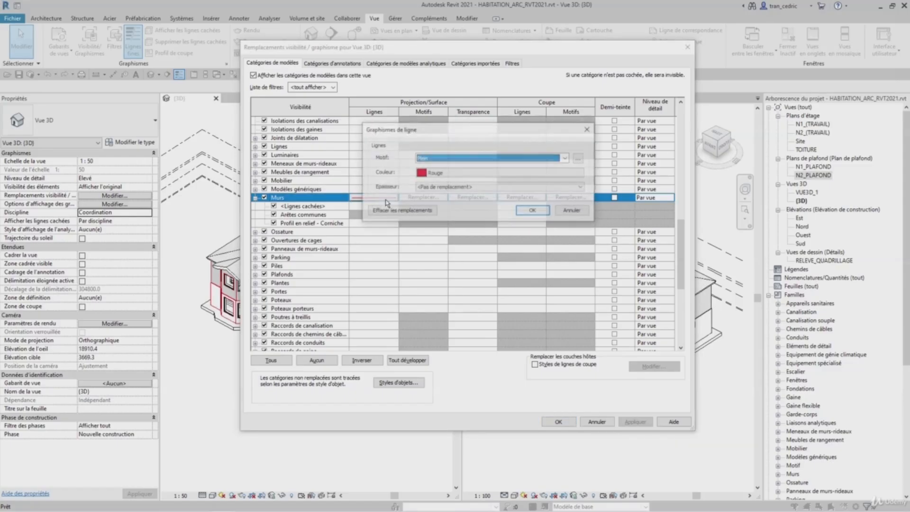
{"action": "left_click", "coordinate": [401, 211]}
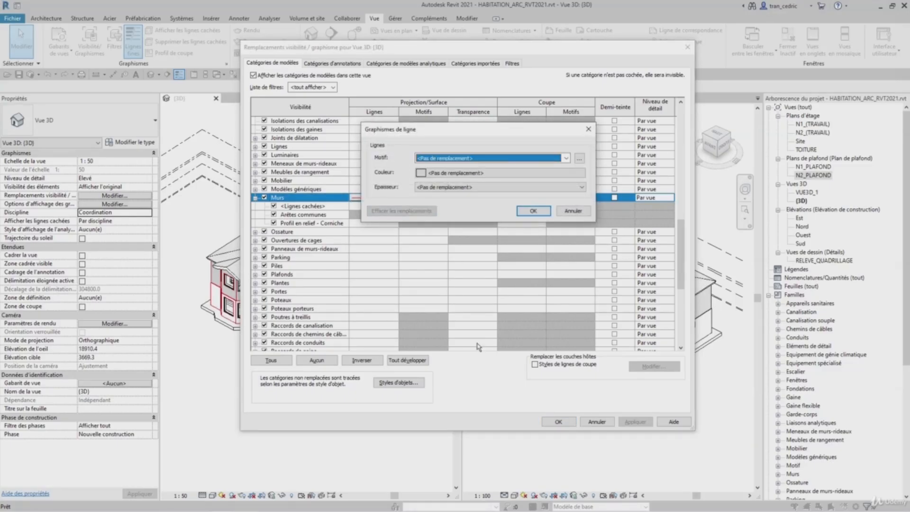
{"action": "left_click", "coordinate": [533, 211]}
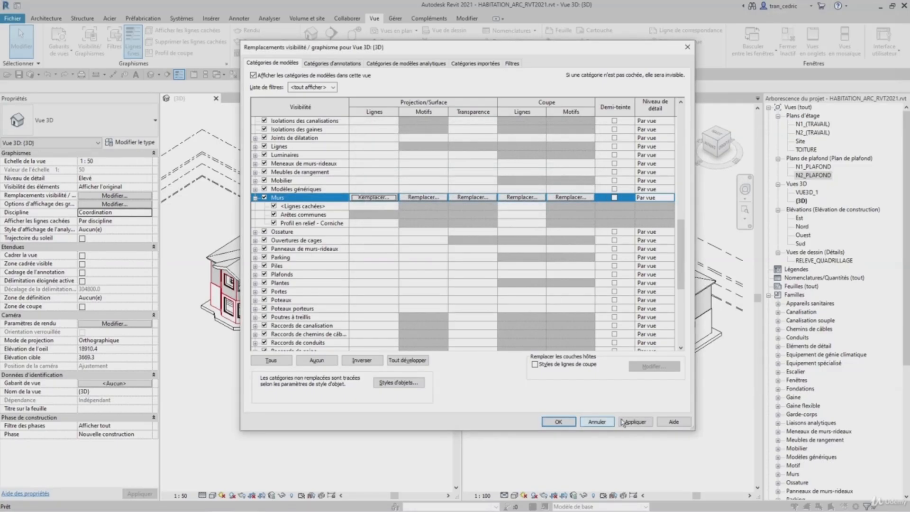
{"action": "left_click", "coordinate": [558, 421]}
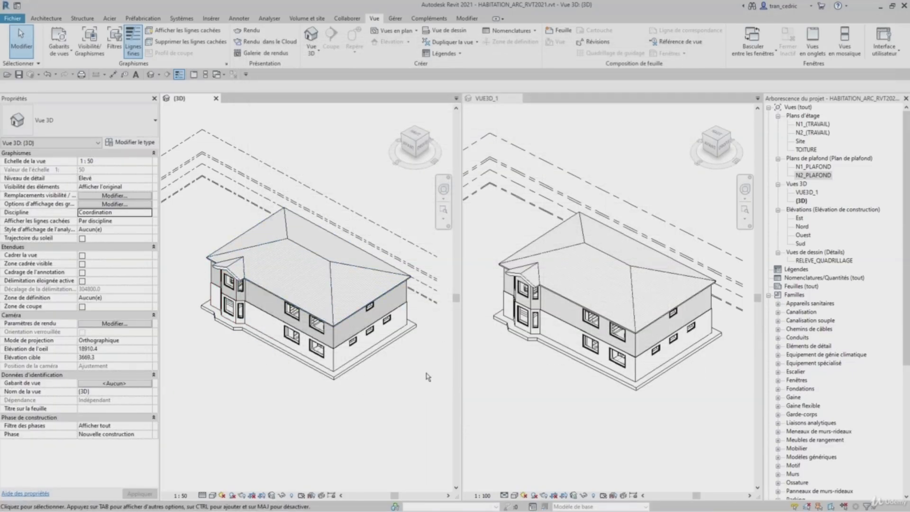
- Reopen Visibility/Graphics, expand Murs and set its projection line colour to RGB 255-128-064
{"action": "key", "text": "v"}
{"action": "key", "text": "g"}
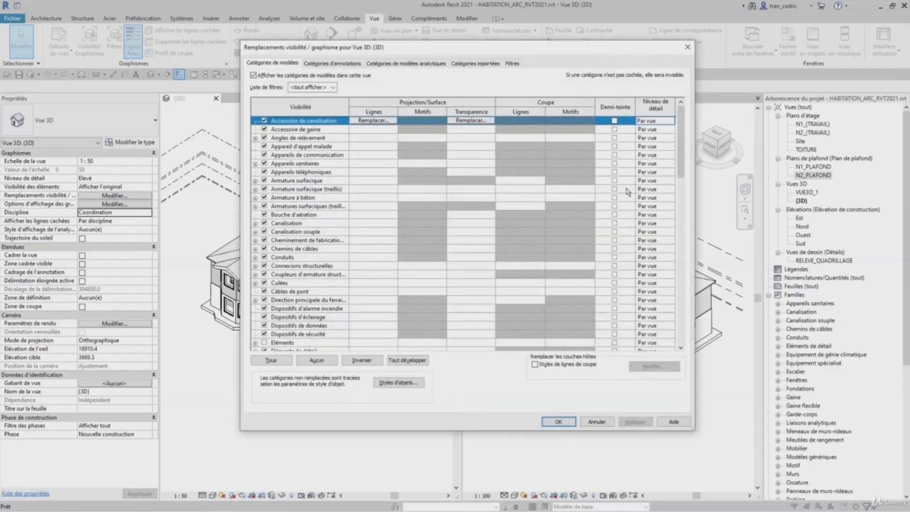
{"action": "left_click_drag", "start_coordinate": [681, 135], "coordinate": [693, 301]}
{"action": "scroll", "coordinate": [652, 244], "scroll_direction": "up", "scroll_amount": 6}
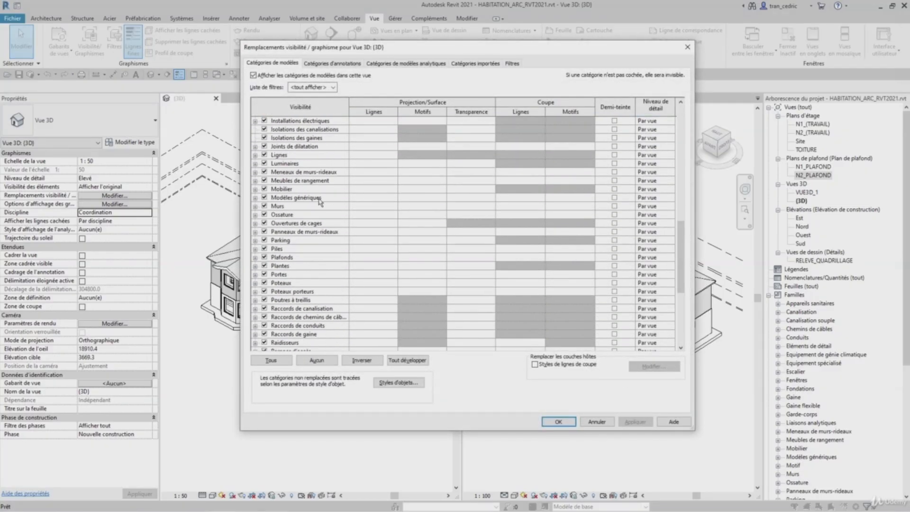
{"action": "left_click", "coordinate": [274, 206]}
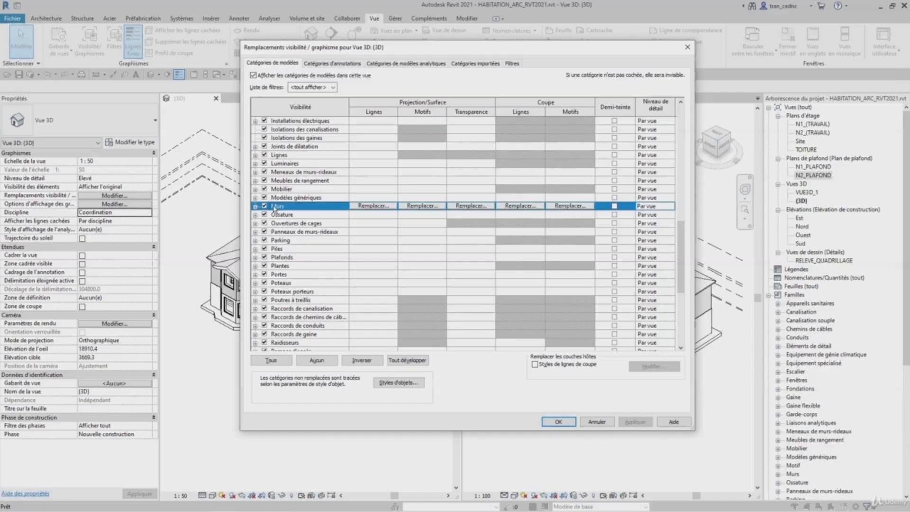
{"action": "left_click", "coordinate": [255, 207]}
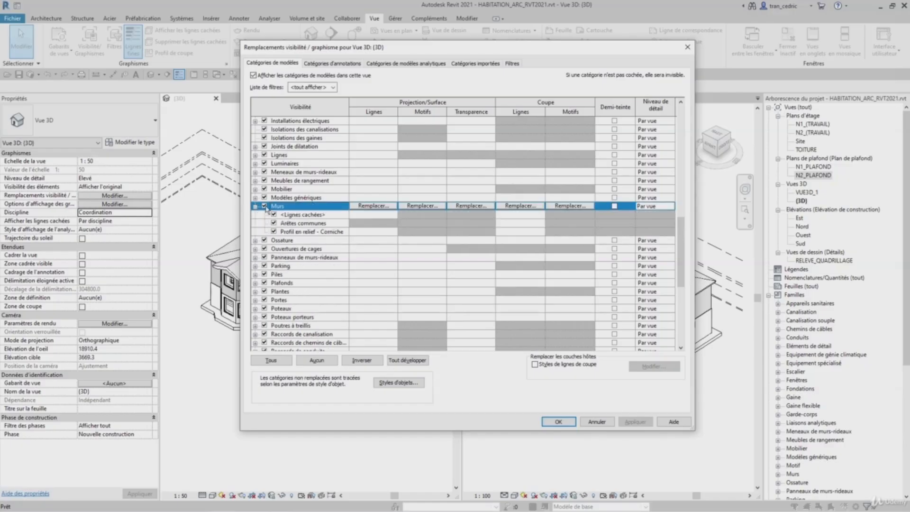
{"action": "left_click", "coordinate": [393, 207]}
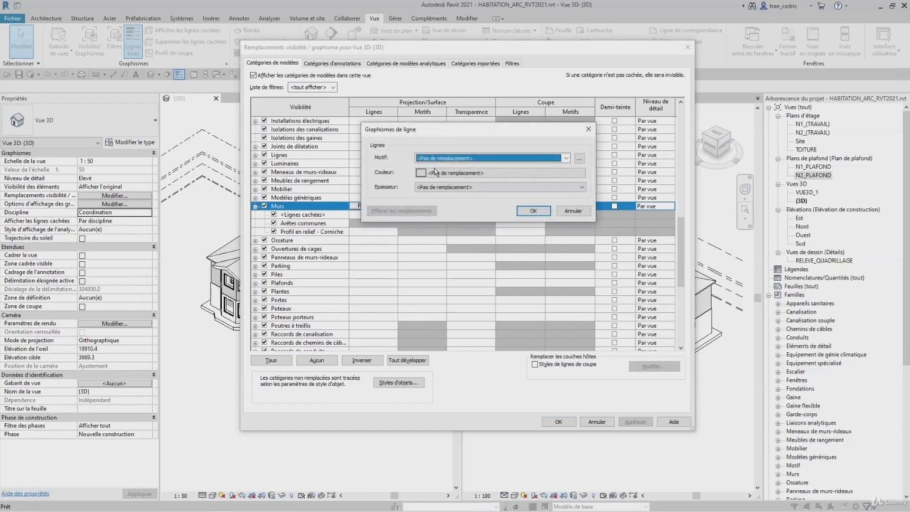
{"action": "left_click", "coordinate": [435, 172]}
{"action": "left_click", "coordinate": [391, 132]}
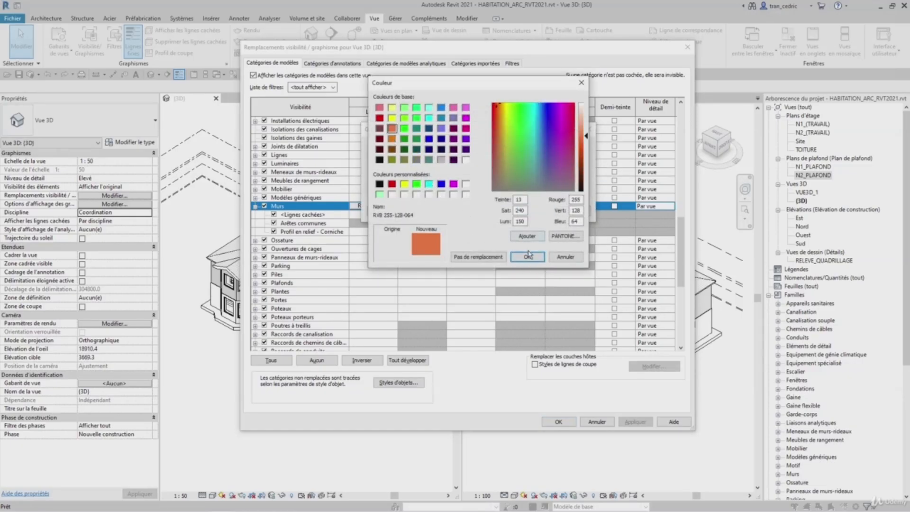
{"action": "left_click", "coordinate": [528, 256]}
{"action": "left_click", "coordinate": [522, 217]}
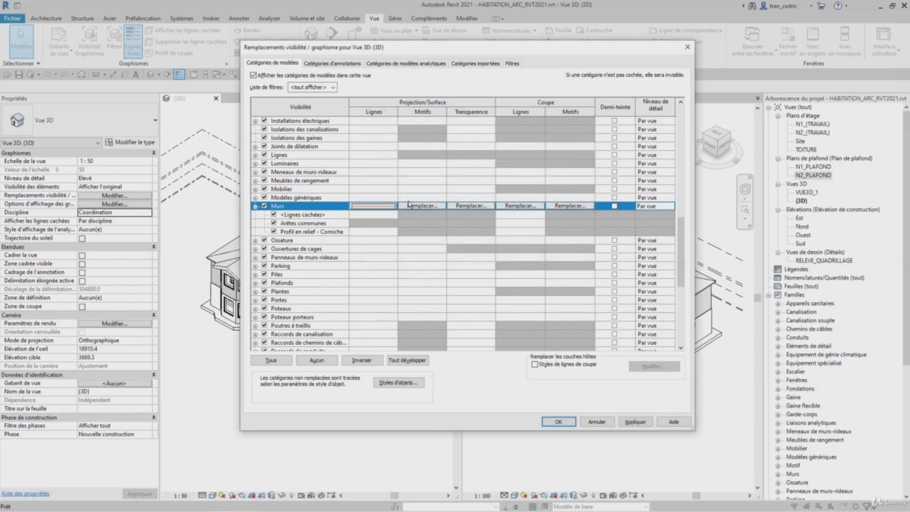
- Override the Murs surface foreground pattern with a solid fill in orange RGB 255-128-000
{"action": "left_click", "coordinate": [425, 206]}
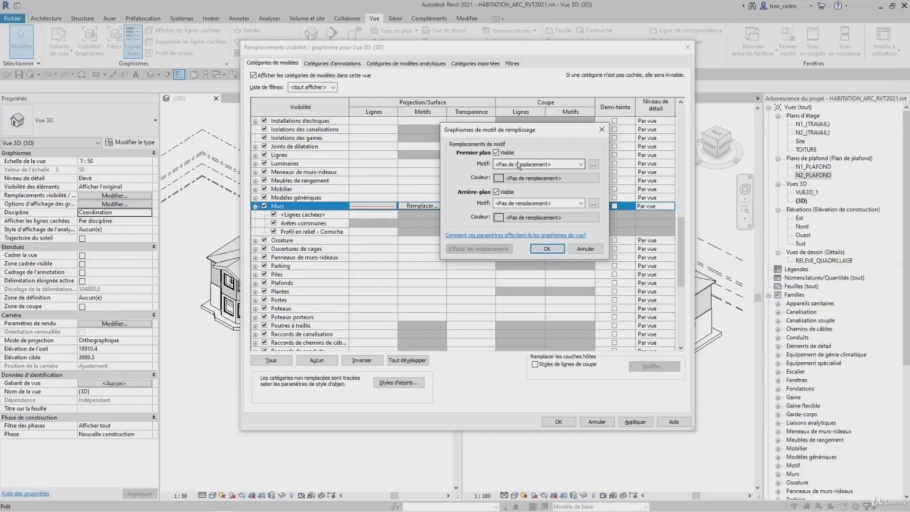
{"action": "left_click", "coordinate": [519, 165]}
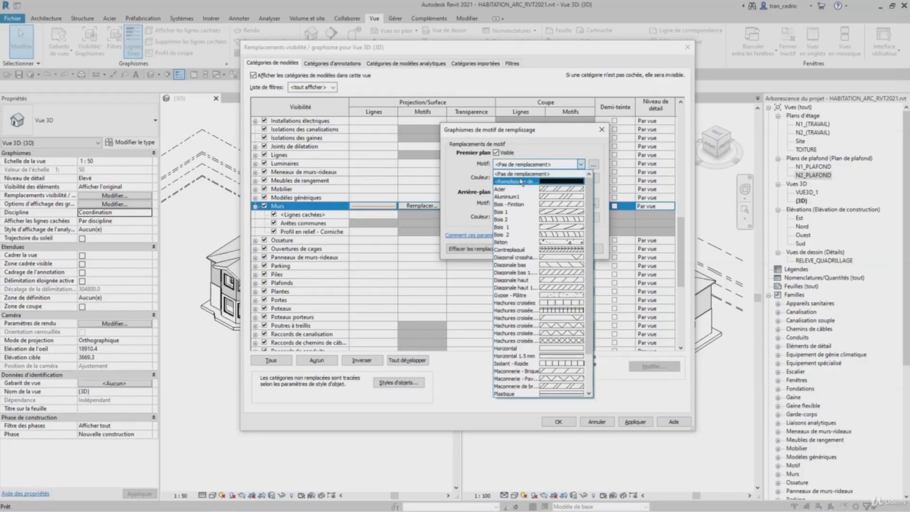
{"action": "left_click", "coordinate": [521, 182]}
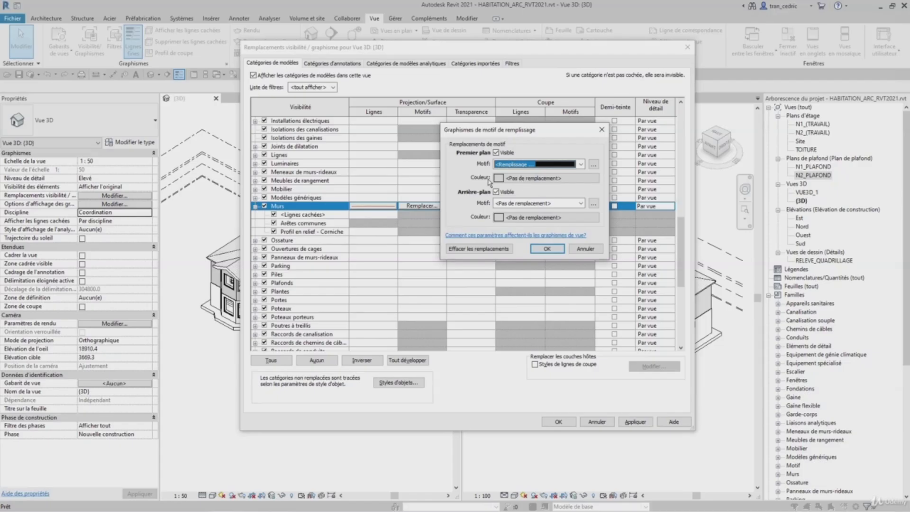
{"action": "left_click", "coordinate": [515, 178]}
{"action": "left_click", "coordinate": [438, 158]}
{"action": "left_click", "coordinate": [585, 276]}
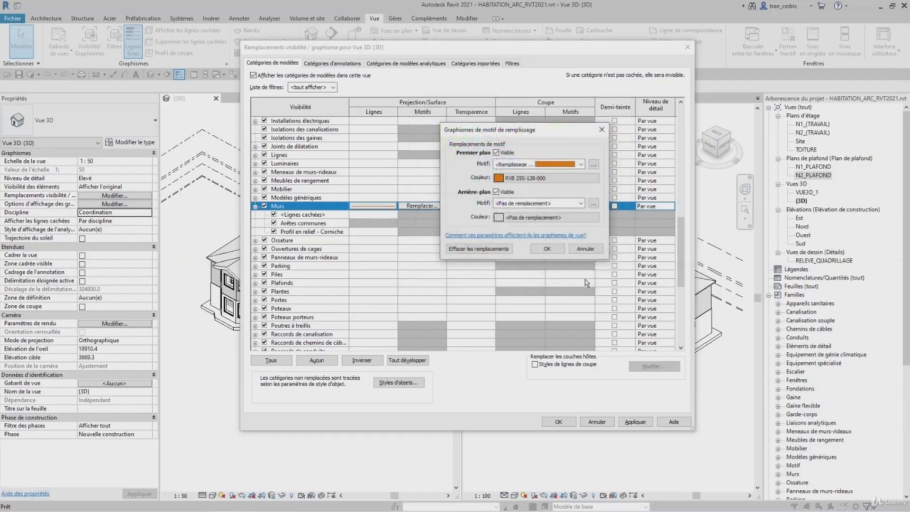
{"action": "left_click", "coordinate": [547, 248]}
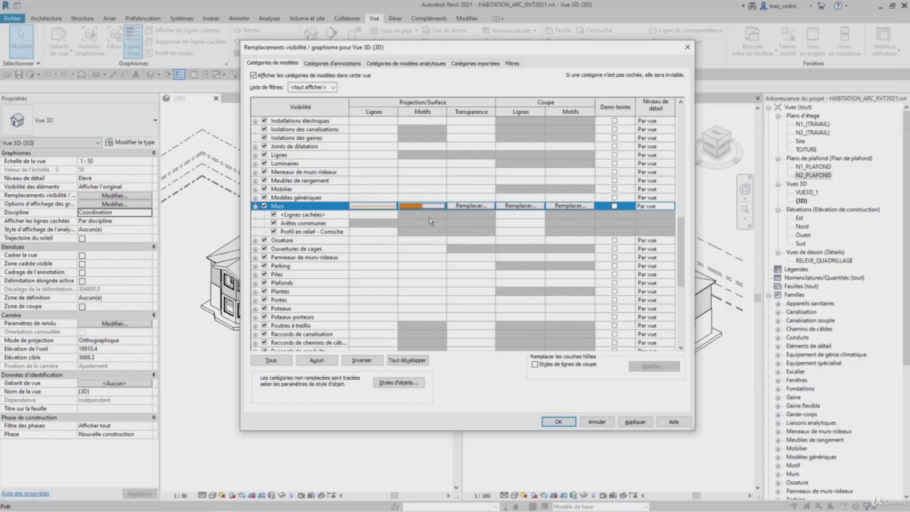
- Set the Murs surface transparency override to 60
{"action": "left_click", "coordinate": [478, 206]}
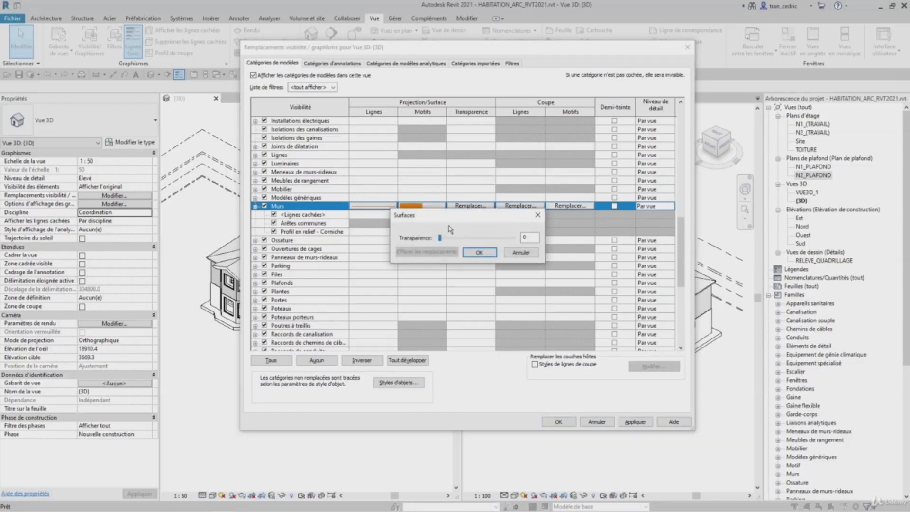
{"action": "left_click_drag", "start_coordinate": [473, 237], "coordinate": [483, 238]}
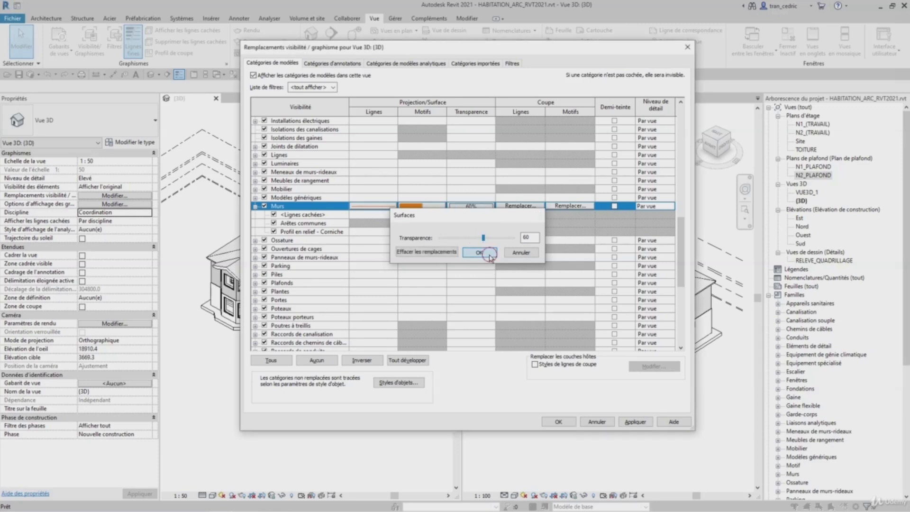
{"action": "left_click", "coordinate": [489, 256]}
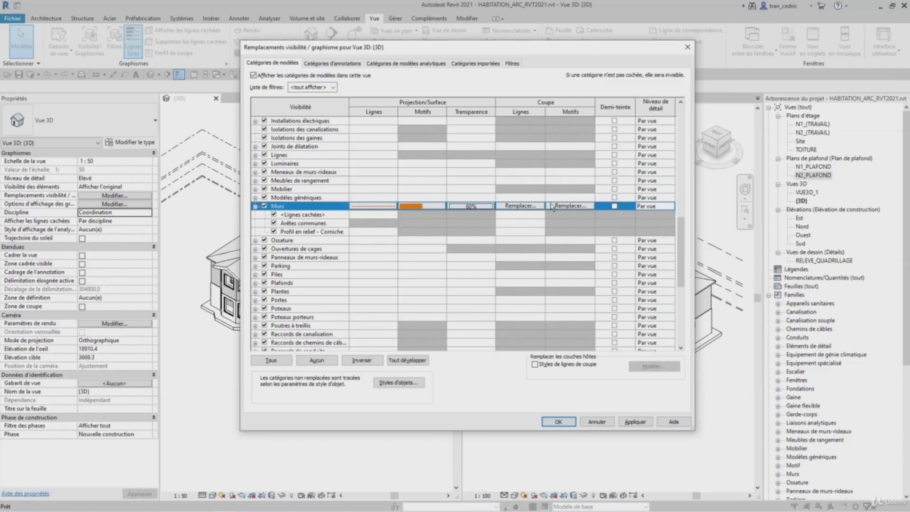
- Override the Murs cut line colour with Rouge
{"action": "left_click", "coordinate": [531, 209]}
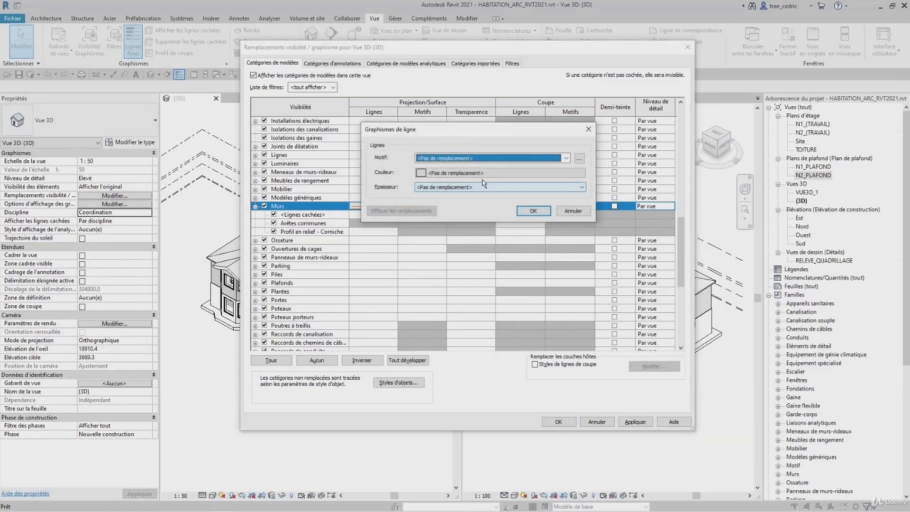
{"action": "left_click", "coordinate": [496, 174]}
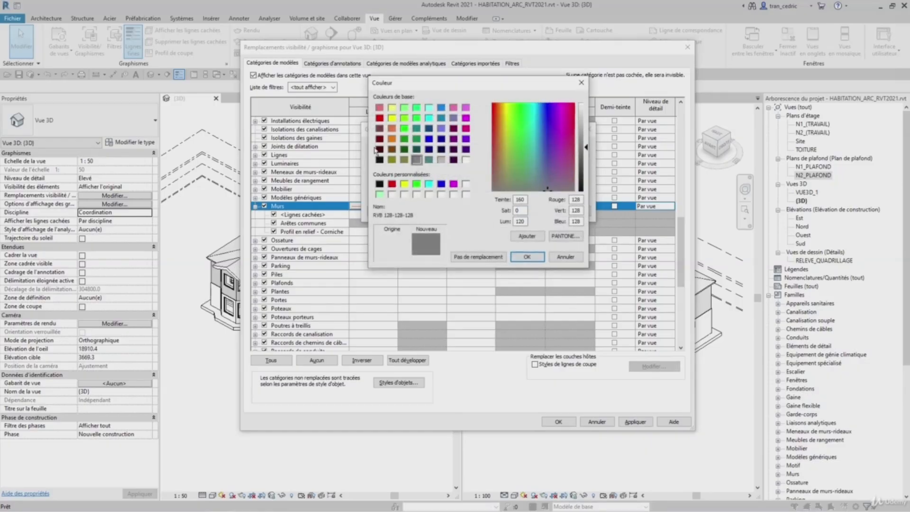
{"action": "left_click", "coordinate": [380, 118]}
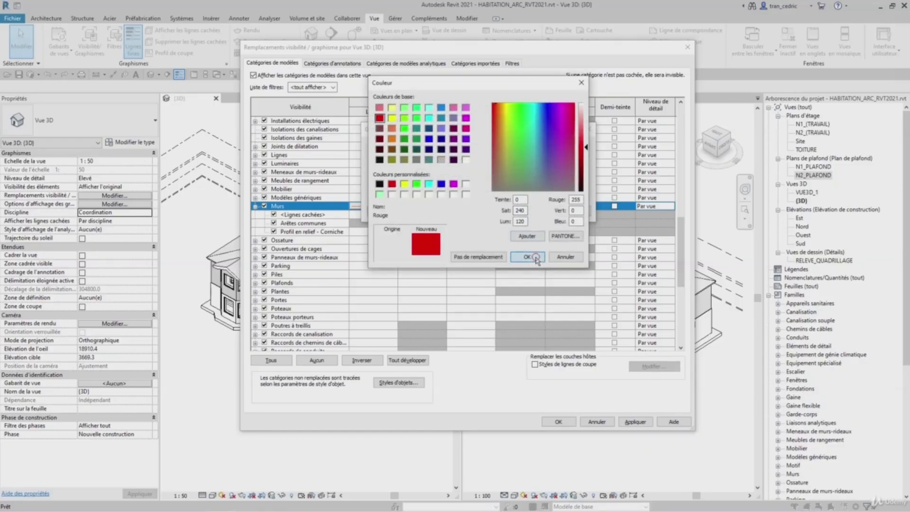
{"action": "left_click", "coordinate": [527, 256]}
{"action": "left_click", "coordinate": [534, 210]}
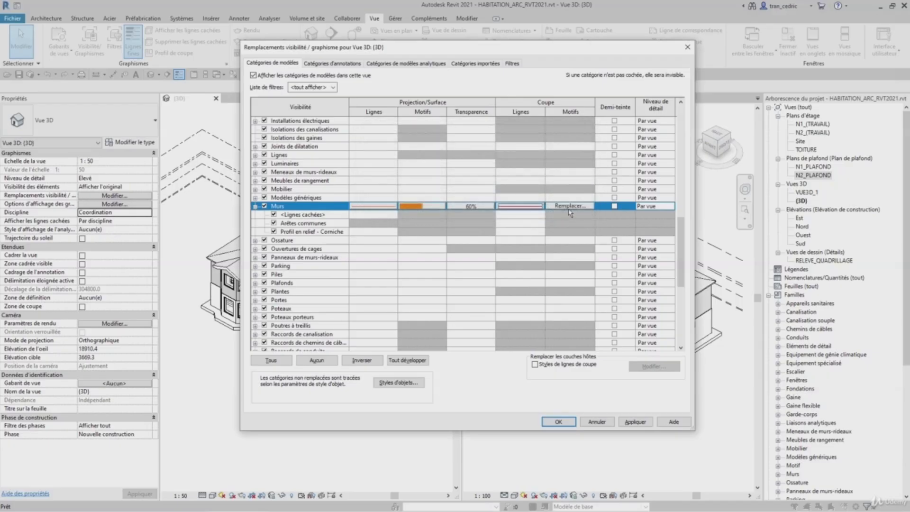
- Override the Murs cut pattern with a solid fill in Rouge, then apply and close Visibility/Graphics
{"action": "left_click", "coordinate": [570, 206]}
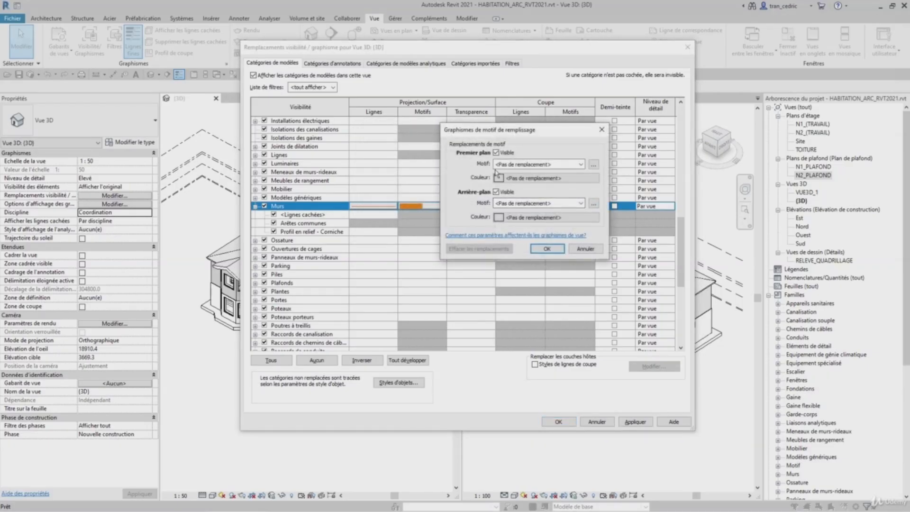
{"action": "left_click", "coordinate": [521, 165]}
{"action": "left_click", "coordinate": [522, 181]}
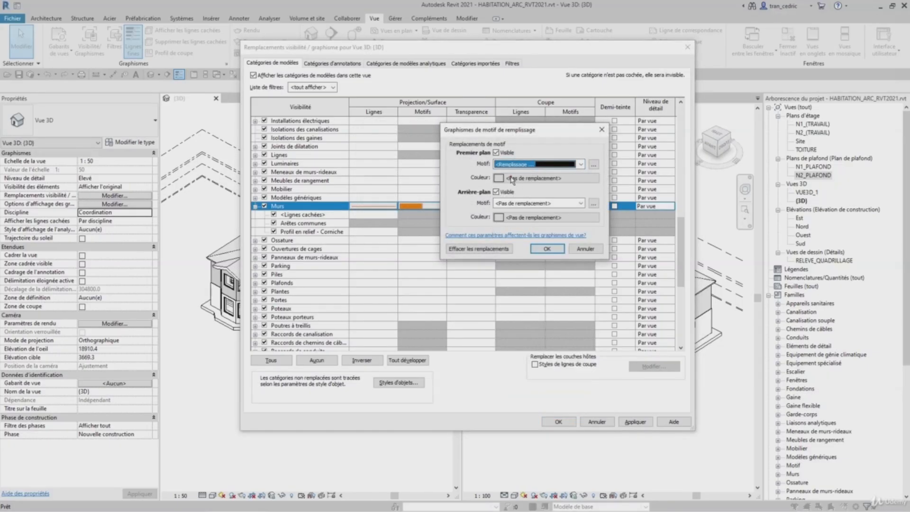
{"action": "left_click", "coordinate": [511, 178]}
{"action": "left_click", "coordinate": [437, 203]}
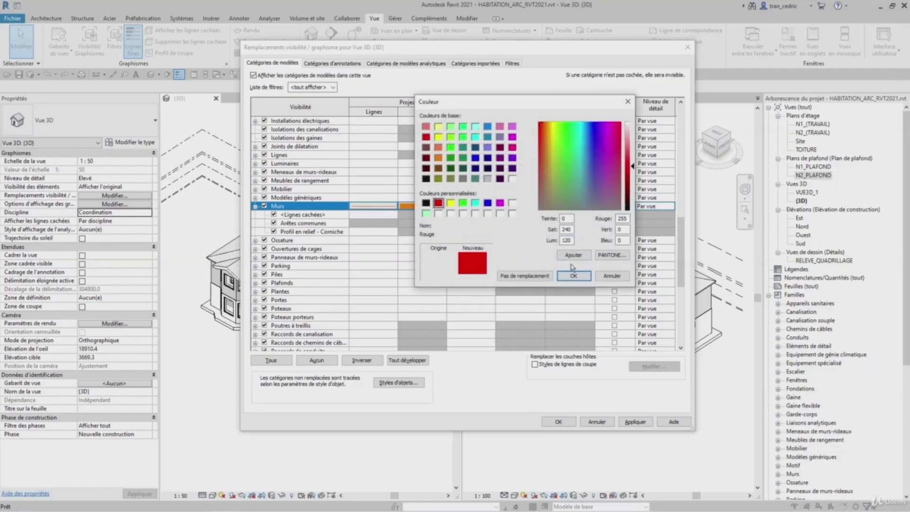
{"action": "left_click", "coordinate": [574, 275]}
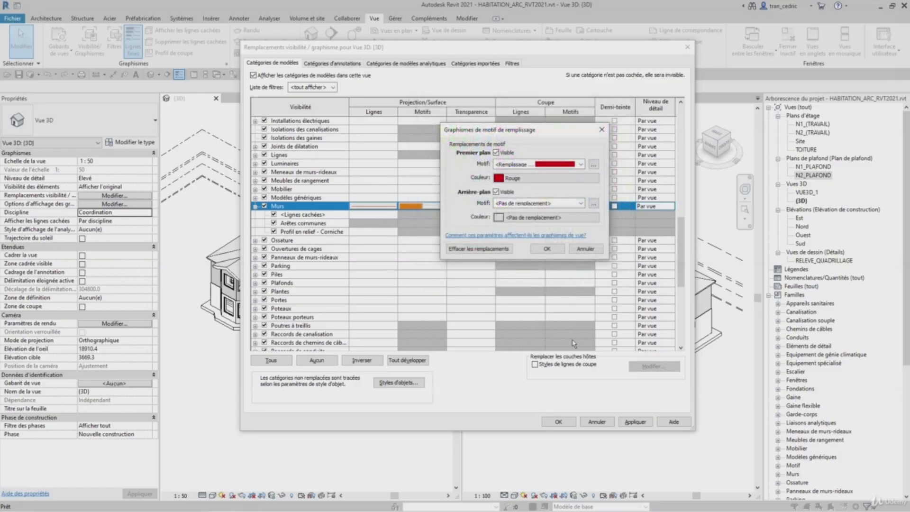
{"action": "left_click", "coordinate": [546, 249]}
{"action": "left_click", "coordinate": [632, 422]}
{"action": "left_click", "coordinate": [559, 421]}
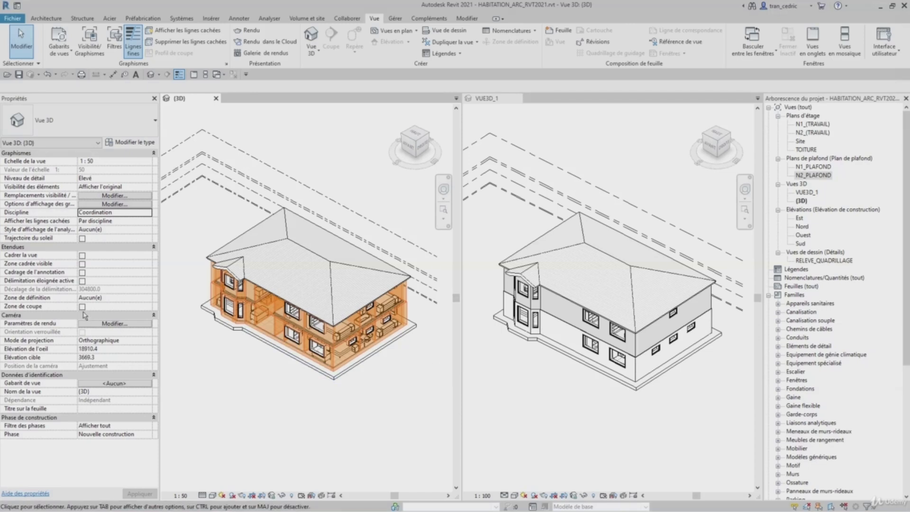
- Enable the section box in the 3D view and adjust it to cut through the house
{"action": "left_click", "coordinate": [82, 306]}
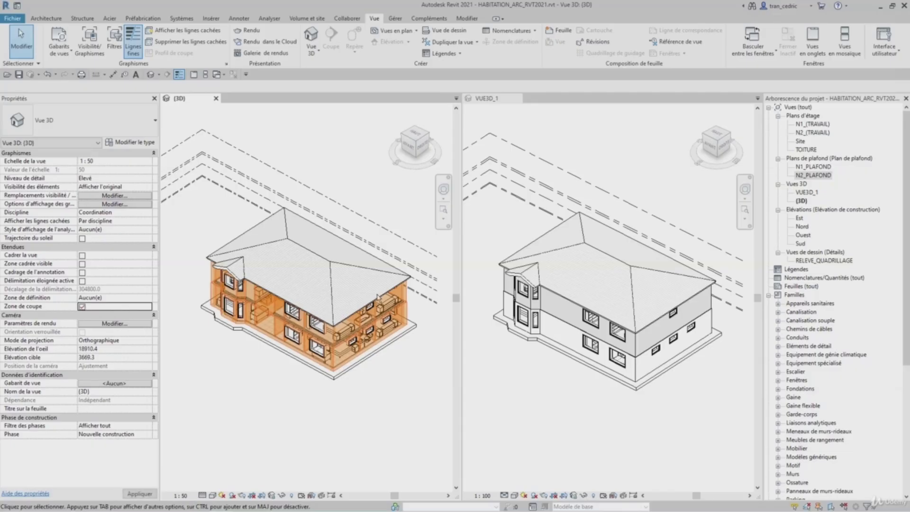
{"action": "scroll", "coordinate": [346, 296], "scroll_direction": "down", "scroll_amount": 3}
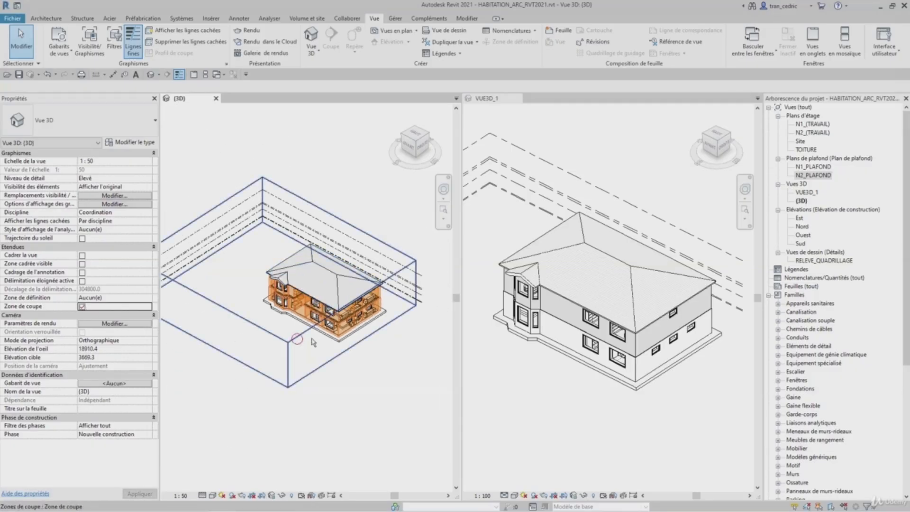
{"action": "left_click", "coordinate": [360, 332]}
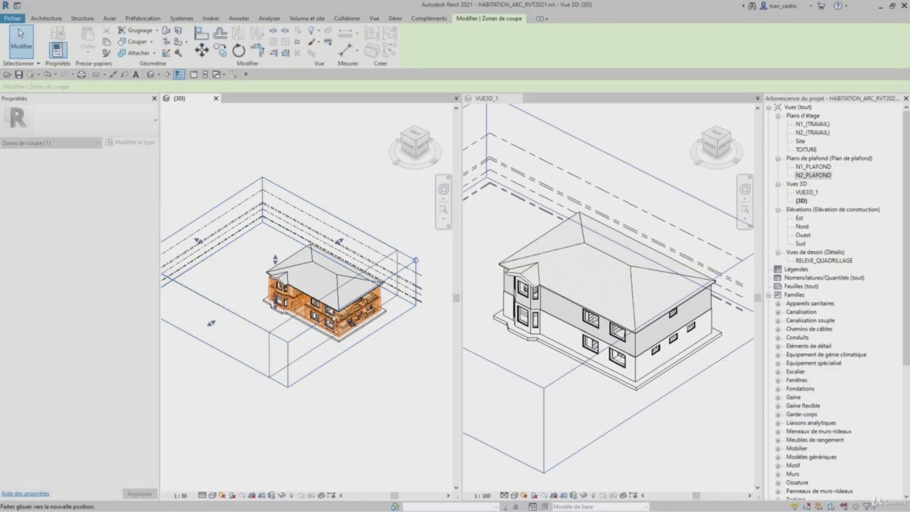
{"action": "scroll", "coordinate": [355, 323], "scroll_direction": "up", "scroll_amount": 5}
{"action": "scroll", "coordinate": [354, 322], "scroll_direction": "up", "scroll_amount": 4}
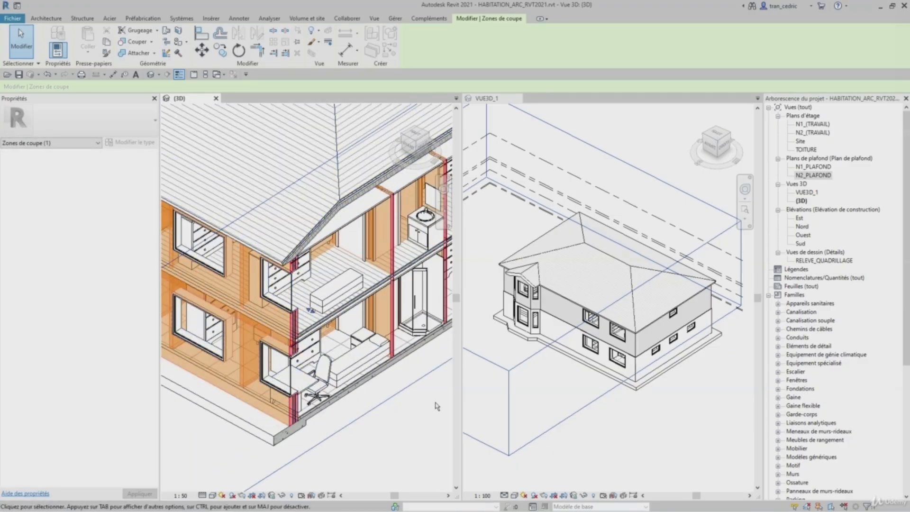
{"action": "scroll", "coordinate": [436, 406], "scroll_direction": "down", "scroll_amount": 8}
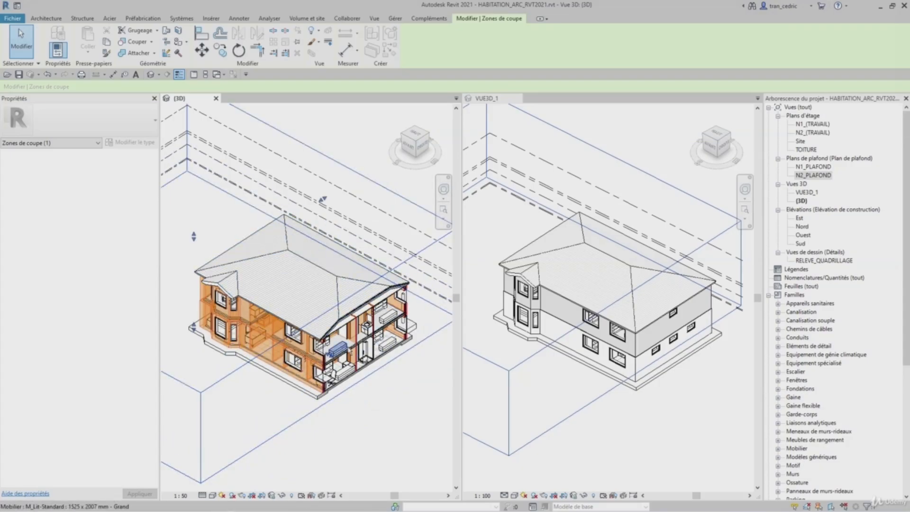
{"action": "left_click", "coordinate": [366, 428]}
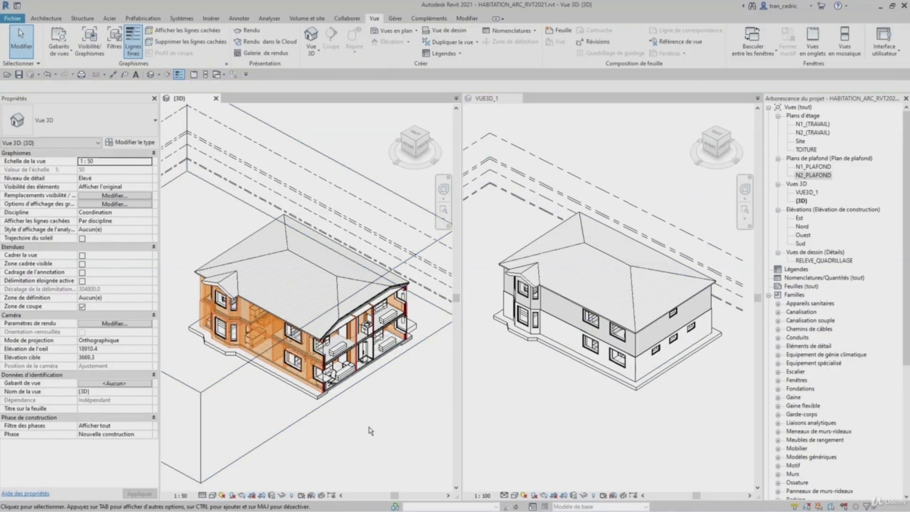
- Reopen Visibility/Graphics and clear the Murs line, surface pattern and transparency overrides
{"action": "key", "text": "v"}
{"action": "key", "text": "g"}
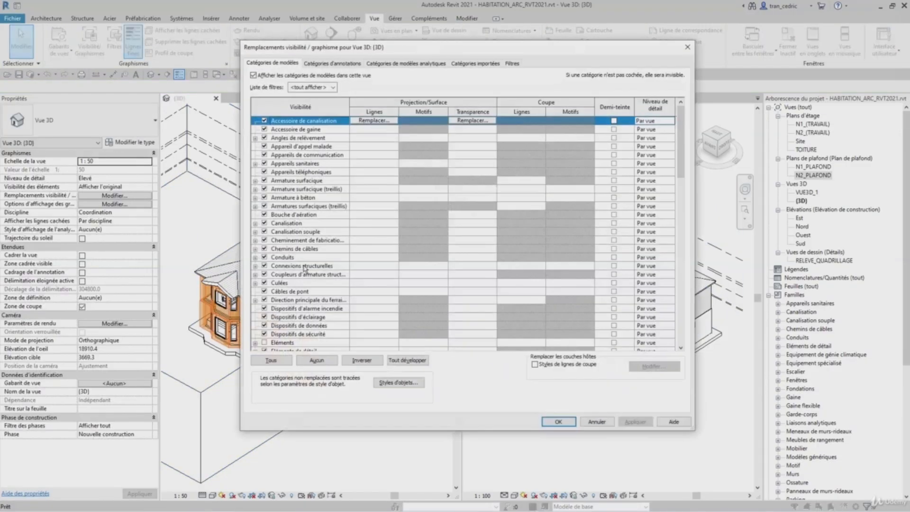
{"action": "left_click_drag", "start_coordinate": [682, 144], "coordinate": [683, 256]}
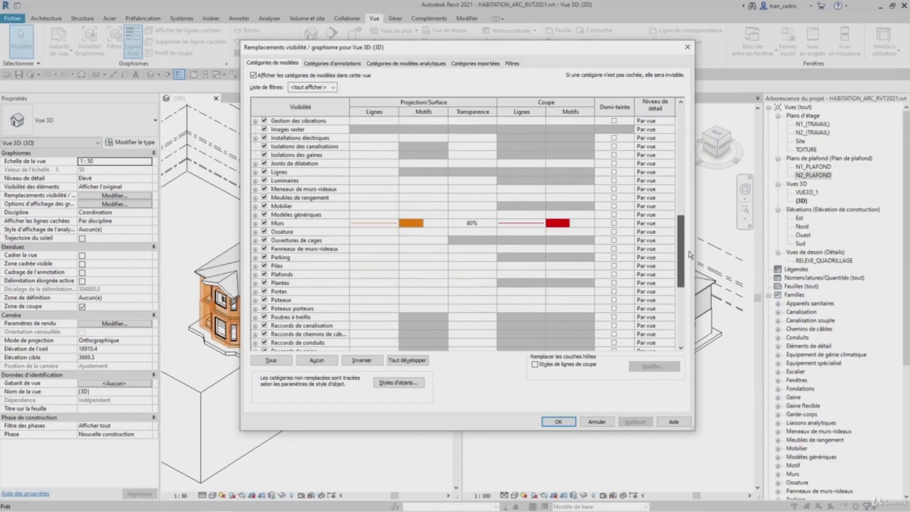
{"action": "left_click", "coordinate": [376, 224]}
{"action": "left_click", "coordinate": [381, 226]}
{"action": "left_click", "coordinate": [381, 225]}
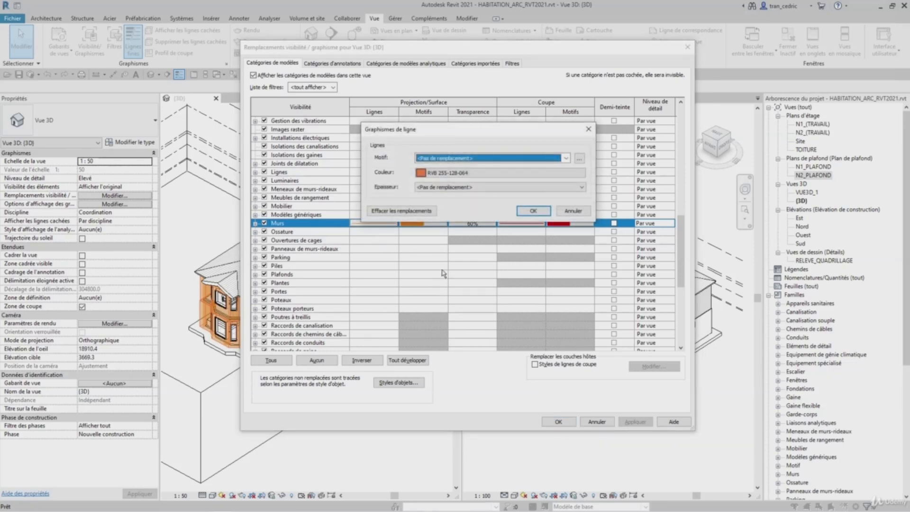
{"action": "left_click", "coordinate": [545, 211]}
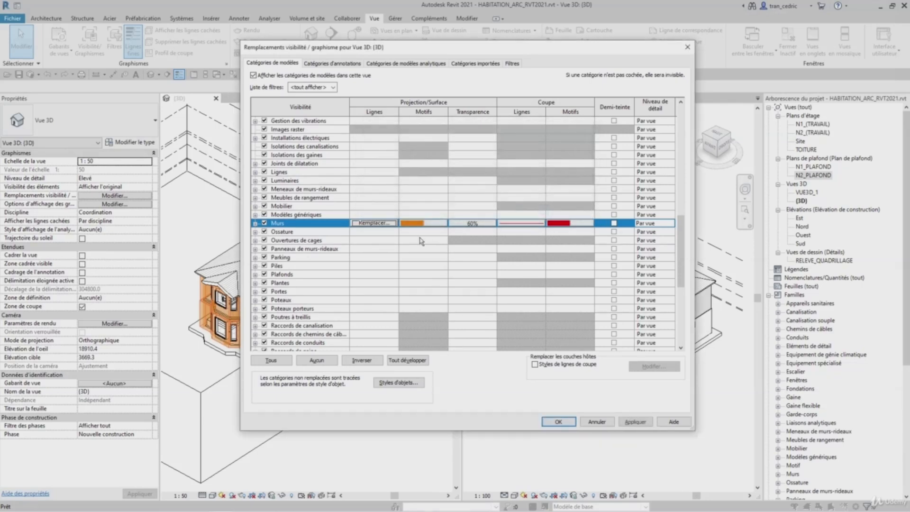
{"action": "left_click", "coordinate": [415, 225]}
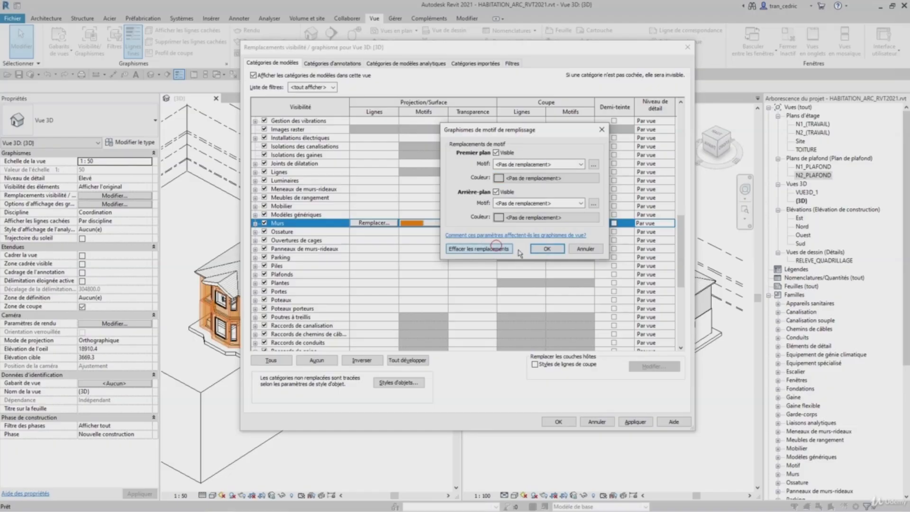
{"action": "left_click", "coordinate": [547, 247]}
{"action": "left_click", "coordinate": [482, 229]}
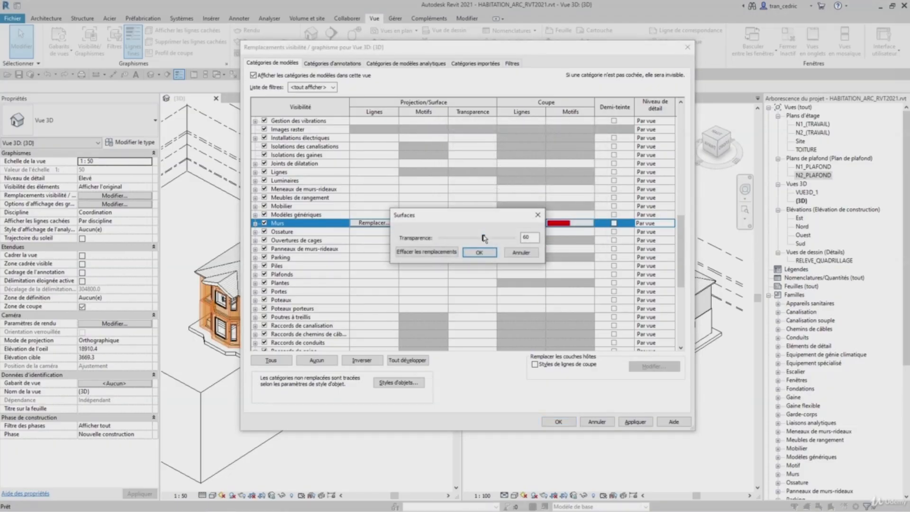
{"action": "left_click", "coordinate": [479, 252]}
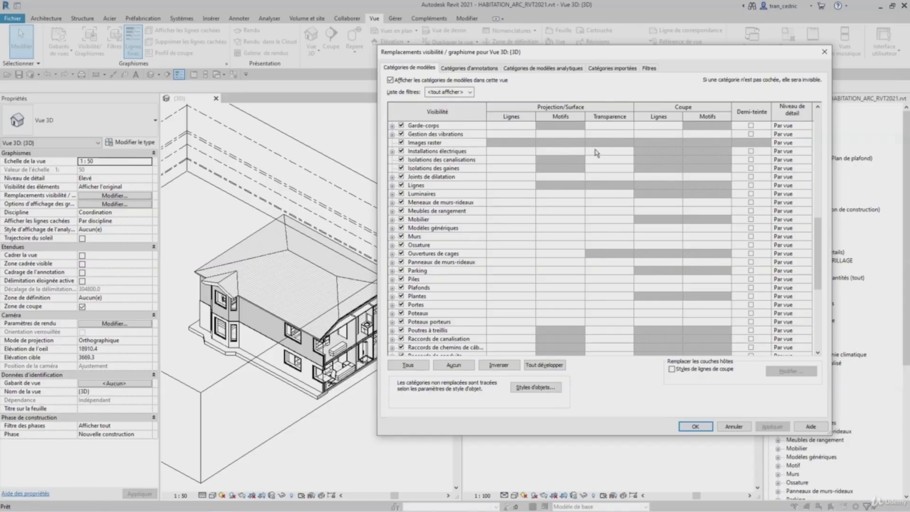
- Set the Murs category to halftone in Visibility/Graphics, then apply and close
{"action": "left_click", "coordinate": [422, 288]}
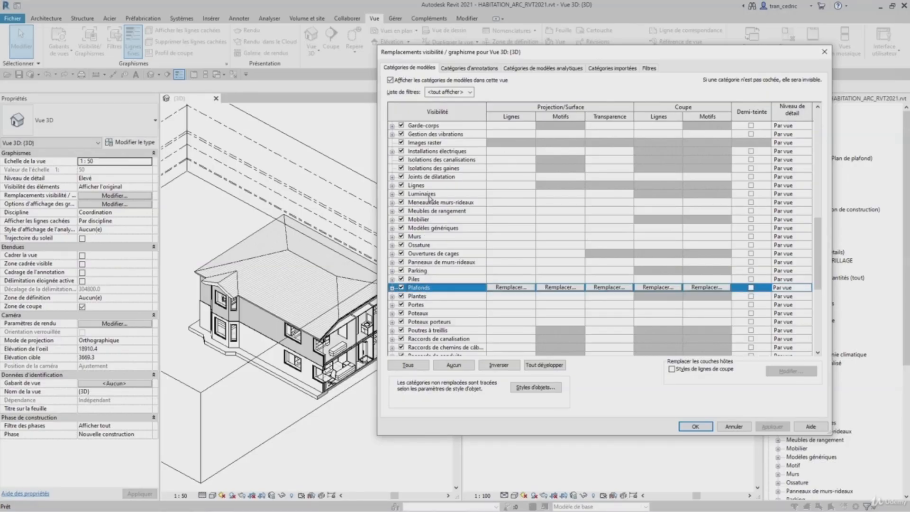
{"action": "left_click", "coordinate": [430, 237]}
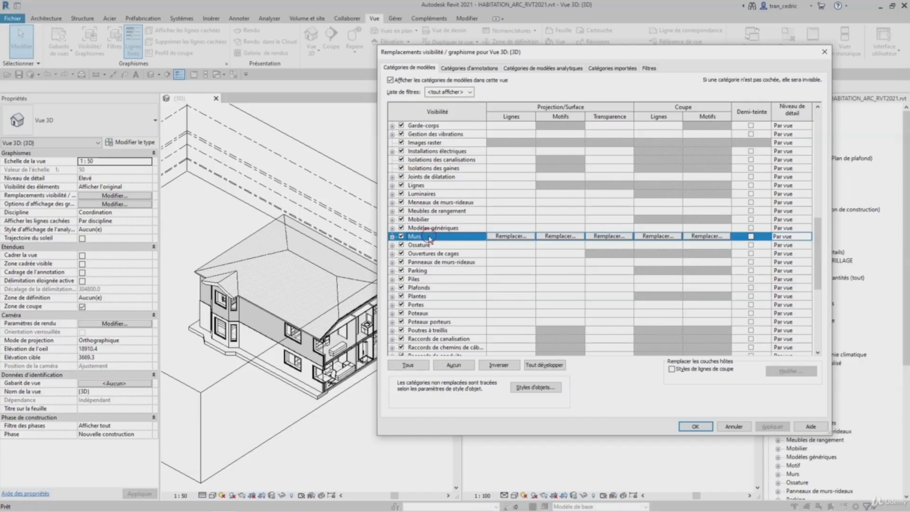
{"action": "left_click", "coordinate": [751, 237]}
{"action": "left_click", "coordinate": [772, 426]}
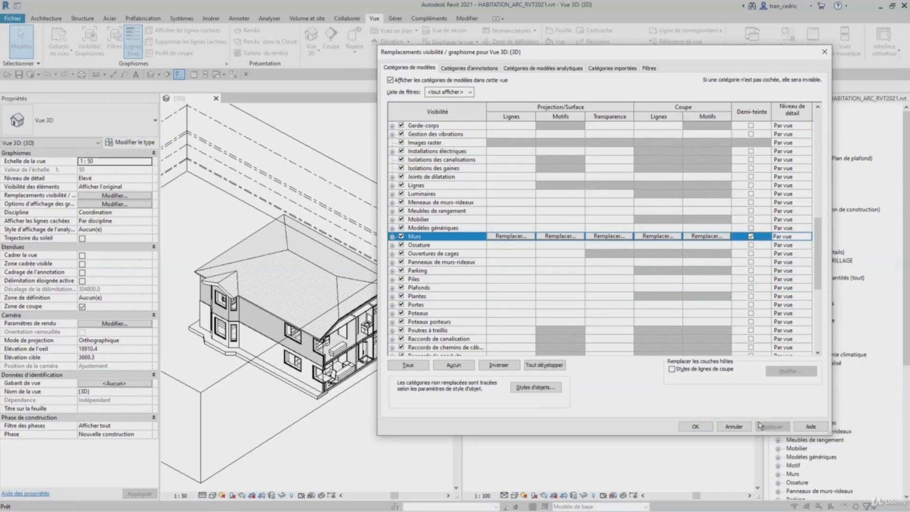
{"action": "left_click", "coordinate": [695, 426]}
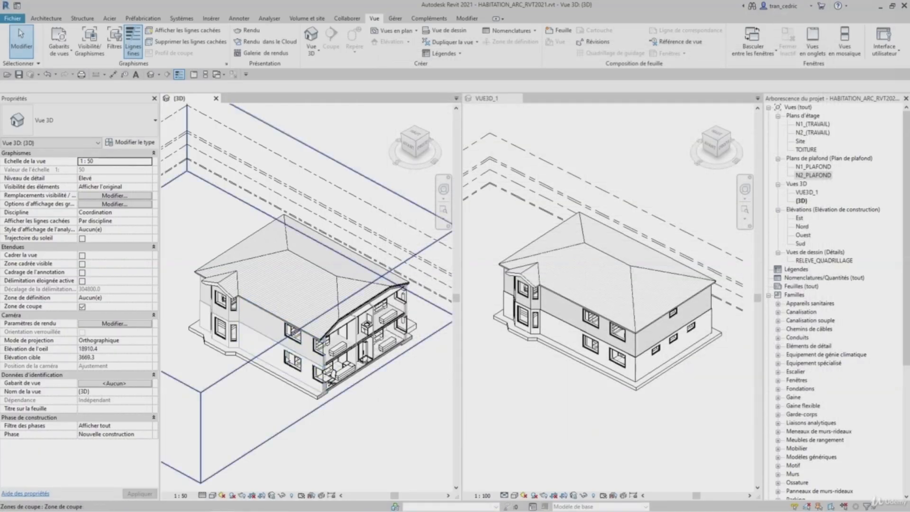
- Reopen Visibility/Graphics and set the Murs category detail level to Élevé, then apply and close
{"action": "scroll", "coordinate": [326, 362], "scroll_direction": "up", "scroll_amount": 4}
{"action": "scroll", "coordinate": [348, 365], "scroll_direction": "up", "scroll_amount": 5}
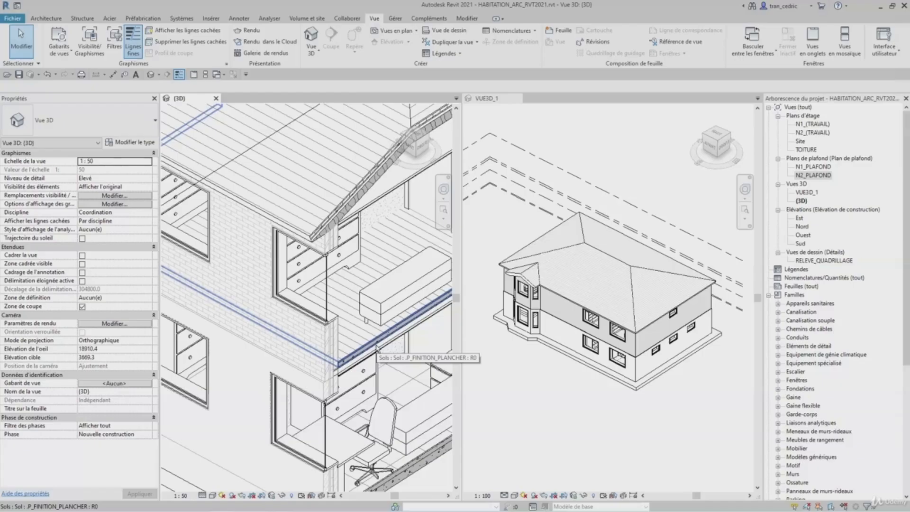
{"action": "scroll", "coordinate": [377, 348], "scroll_direction": "down", "scroll_amount": 8}
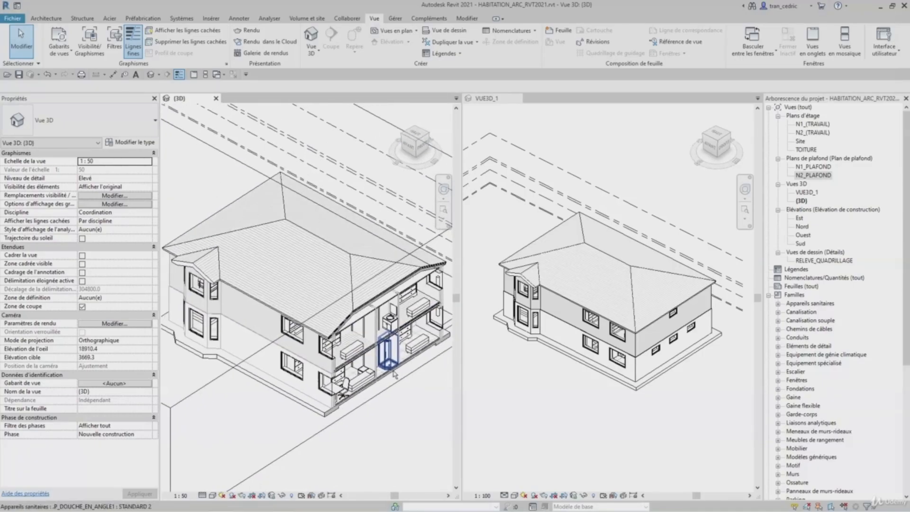
{"action": "key", "text": "v"}
{"action": "key", "text": "v"}
{"action": "left_click_drag", "start_coordinate": [815, 161], "coordinate": [779, 225]}
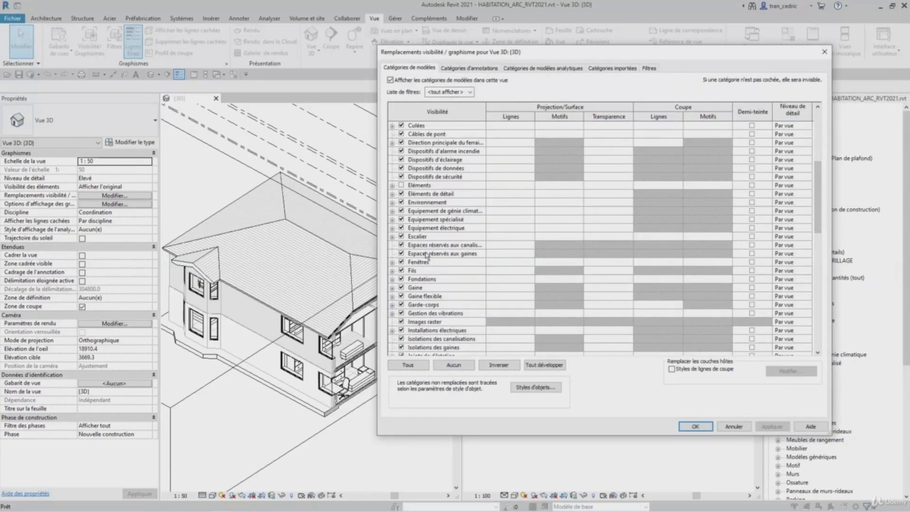
{"action": "left_click", "coordinate": [435, 331]}
{"action": "key", "text": "m"}
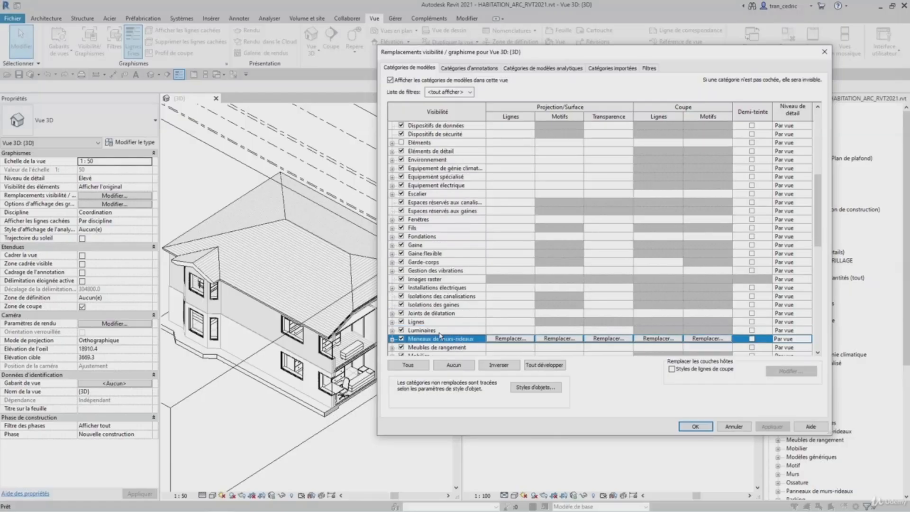
{"action": "scroll", "coordinate": [441, 333], "scroll_direction": "down", "scroll_amount": 5}
{"action": "left_click", "coordinate": [452, 329]}
{"action": "left_click", "coordinate": [806, 333]}
{"action": "left_click", "coordinate": [808, 332]}
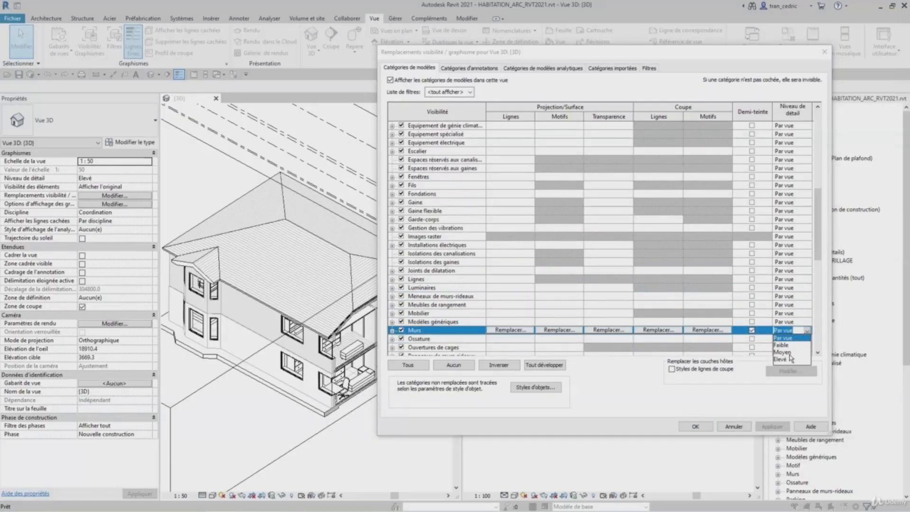
{"action": "left_click", "coordinate": [790, 358]}
{"action": "left_click", "coordinate": [774, 424]}
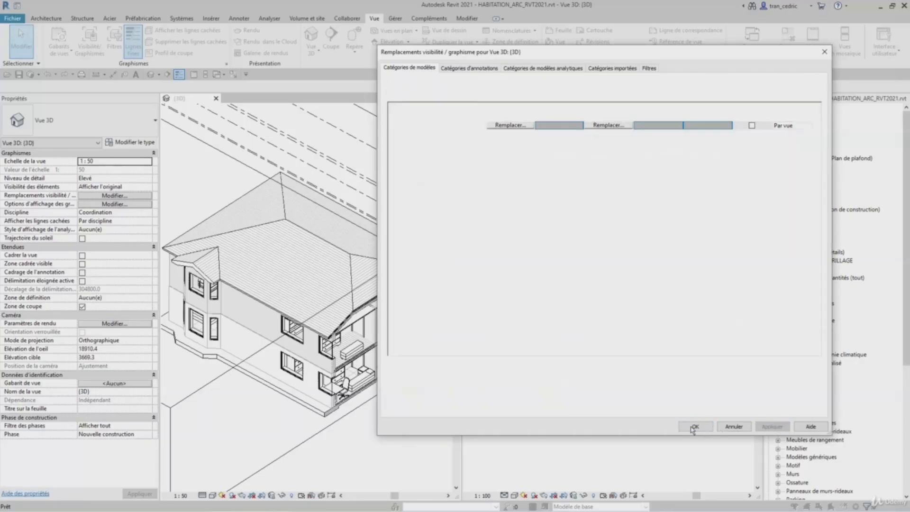
{"action": "left_click", "coordinate": [695, 426]}
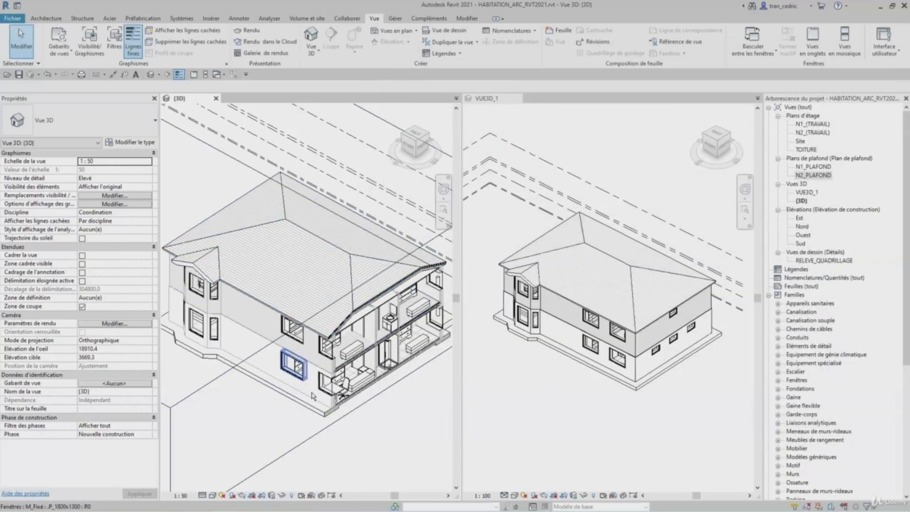
- Set the 3D view's detail level to Faible
{"action": "scroll", "coordinate": [338, 403], "scroll_direction": "up", "scroll_amount": 2}
{"action": "scroll", "coordinate": [334, 341], "scroll_direction": "up", "scroll_amount": 3}
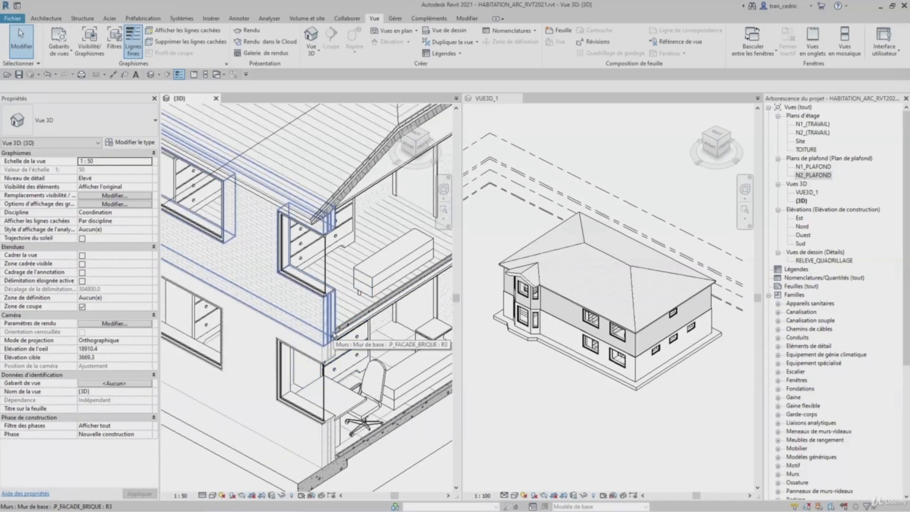
{"action": "left_click", "coordinate": [204, 495]}
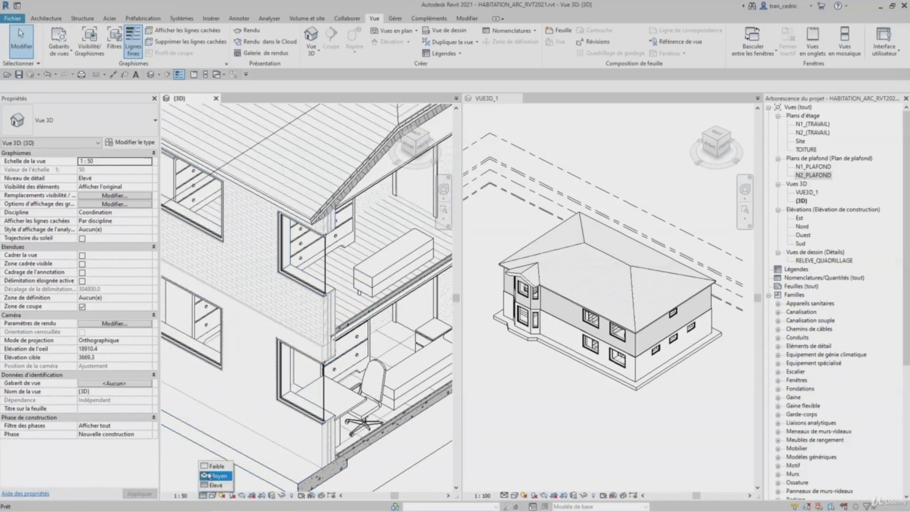
{"action": "left_click", "coordinate": [215, 466]}
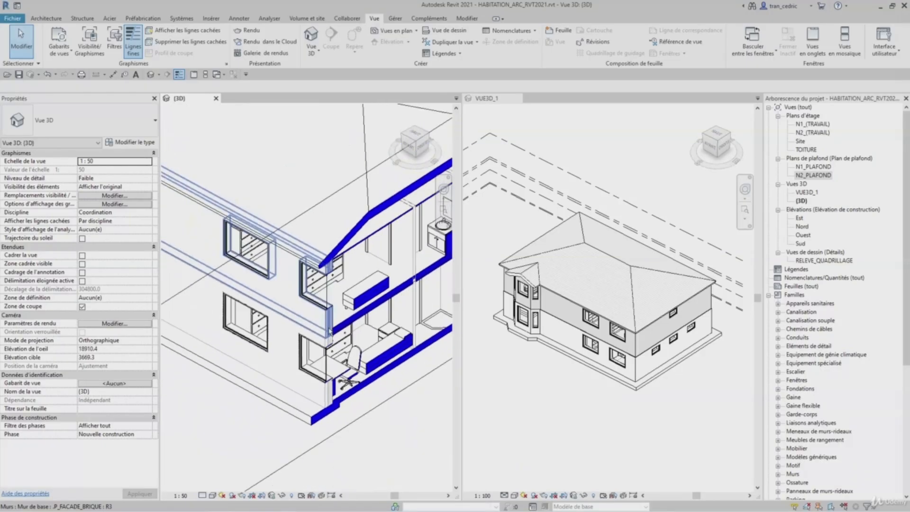
- Hide the Murs category in Visibility/Graphics and apply, then show it again and close the dialog
{"action": "key", "text": "v"}
{"action": "key", "text": "v"}
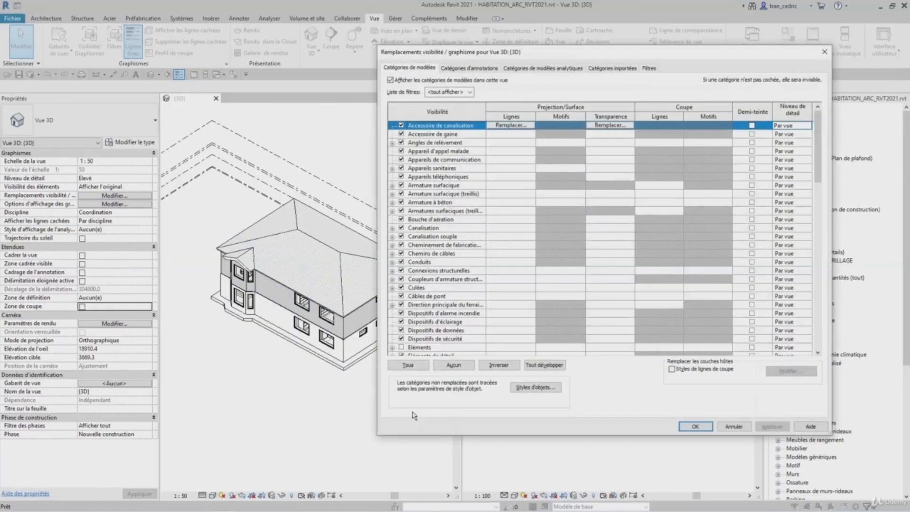
{"action": "left_click_drag", "start_coordinate": [817, 154], "coordinate": [820, 313]}
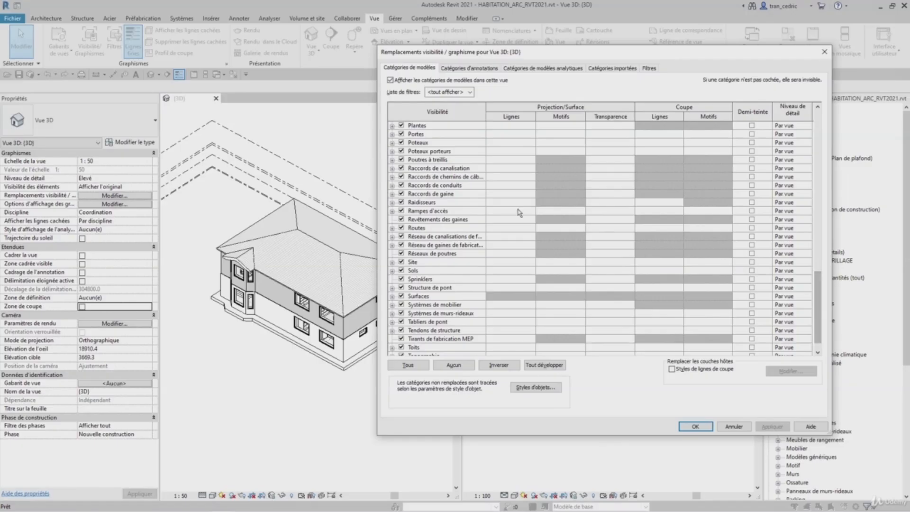
{"action": "left_click", "coordinate": [415, 306]}
{"action": "key", "text": "m"}
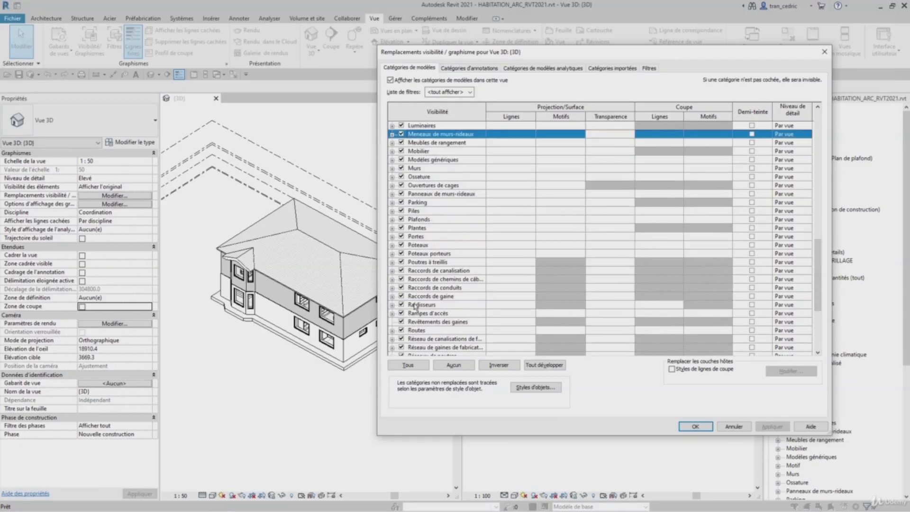
{"action": "left_click", "coordinate": [410, 169]}
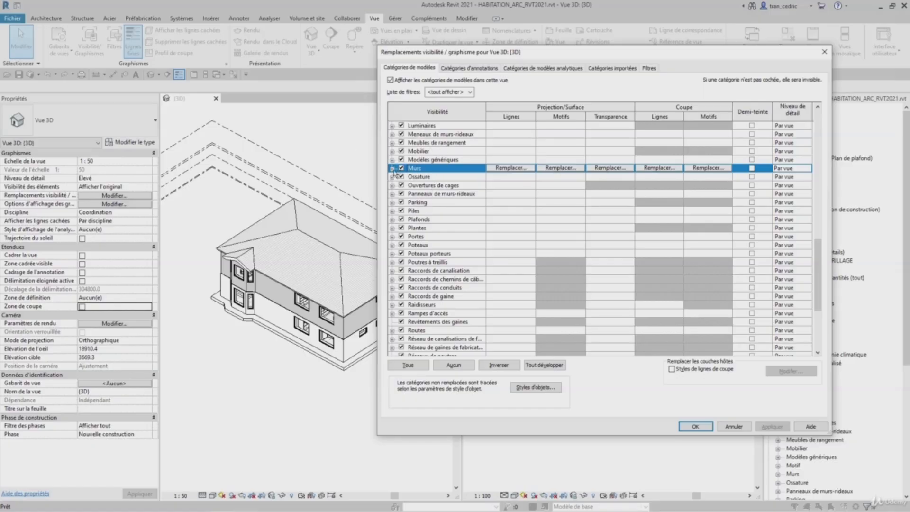
{"action": "left_click", "coordinate": [392, 168]}
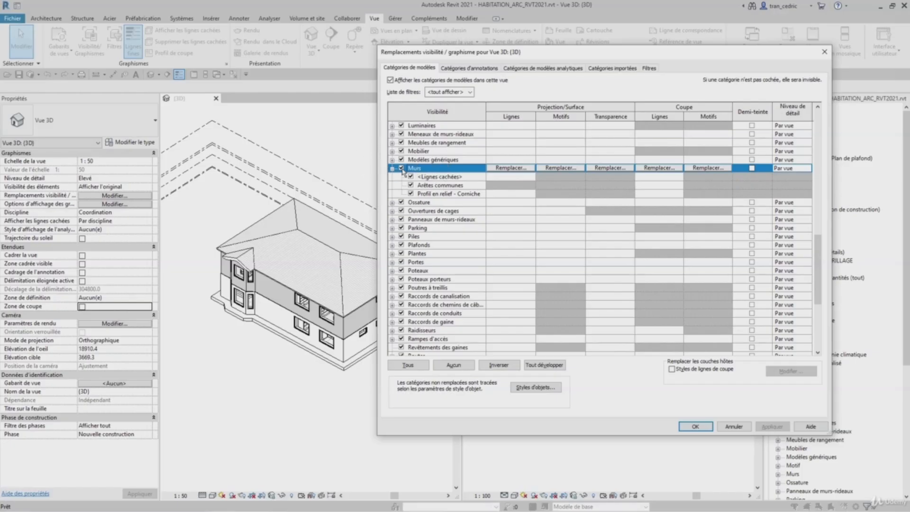
{"action": "left_click", "coordinate": [402, 168]}
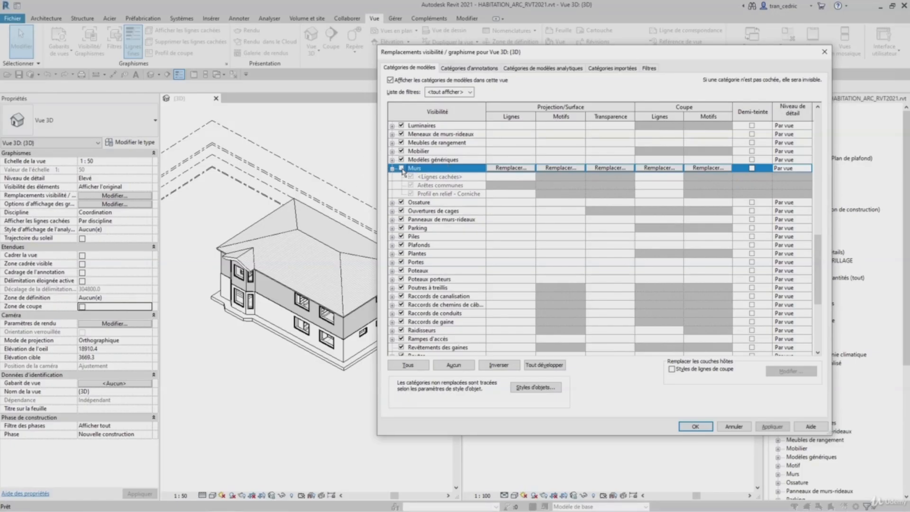
{"action": "left_click", "coordinate": [765, 427]}
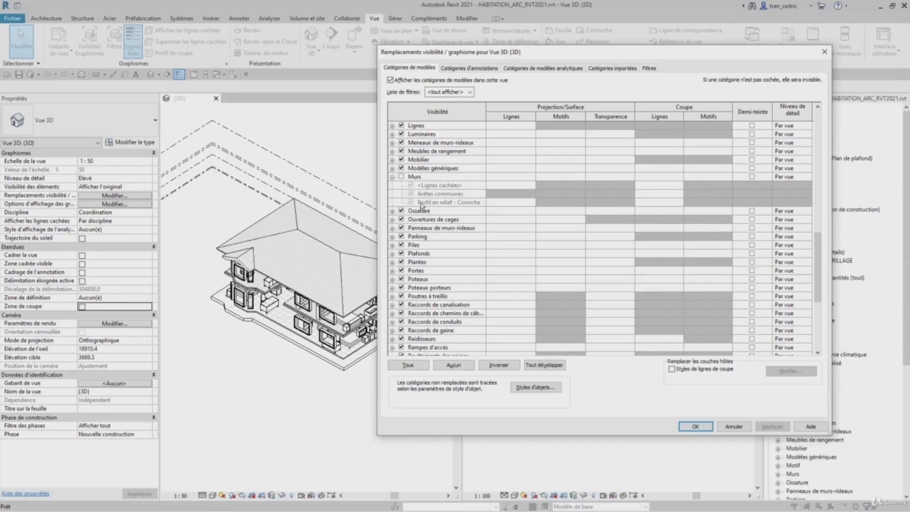
{"action": "left_click", "coordinate": [401, 176]}
{"action": "key", "text": "Return"}
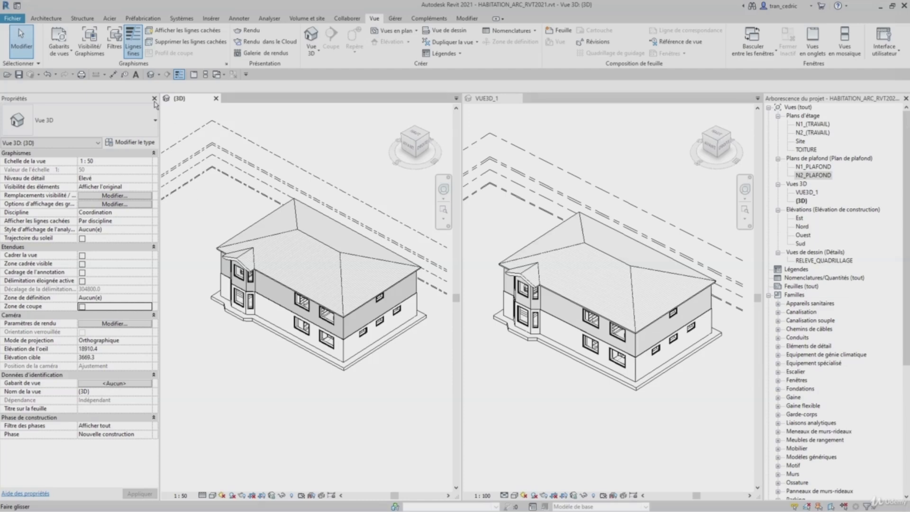
- Reopen Visibility/Graphics, go to the filters and create a new rule-based filter named MUR_PIERRE
{"action": "left_click", "coordinate": [90, 47]}
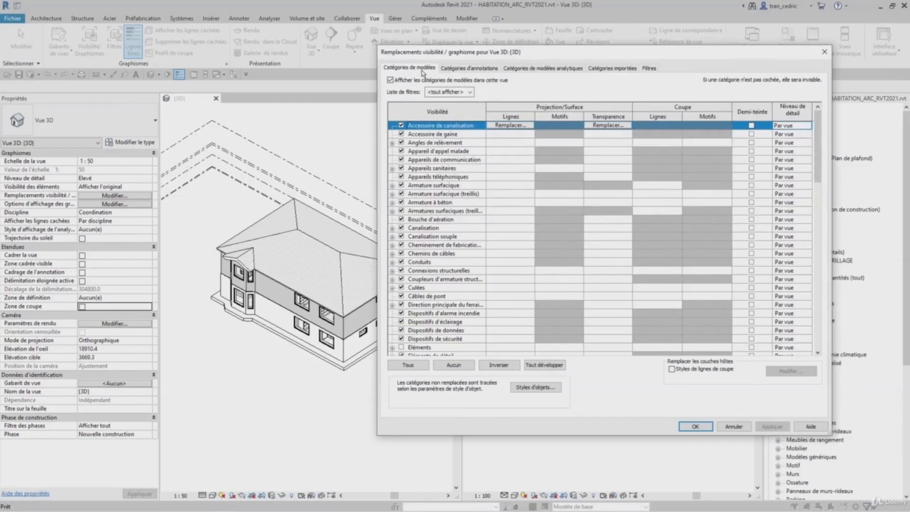
{"action": "left_click", "coordinate": [649, 68]}
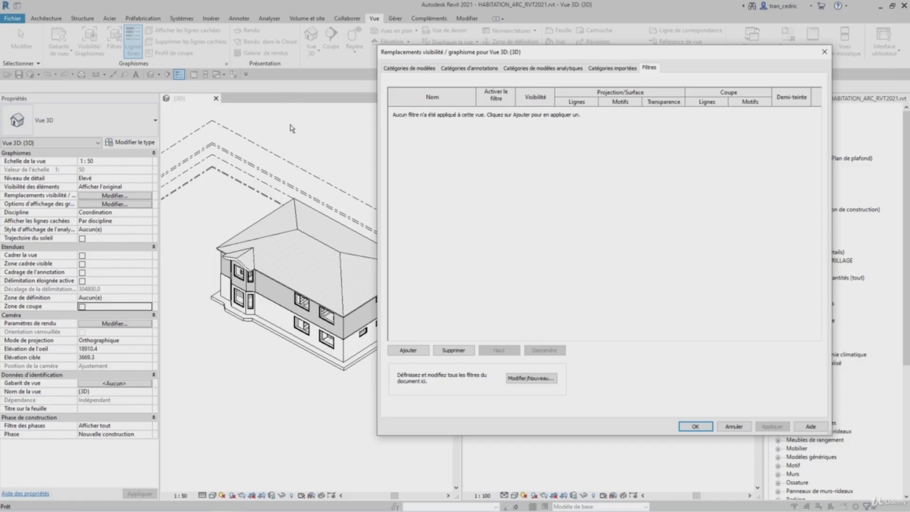
{"action": "left_click", "coordinate": [540, 381]}
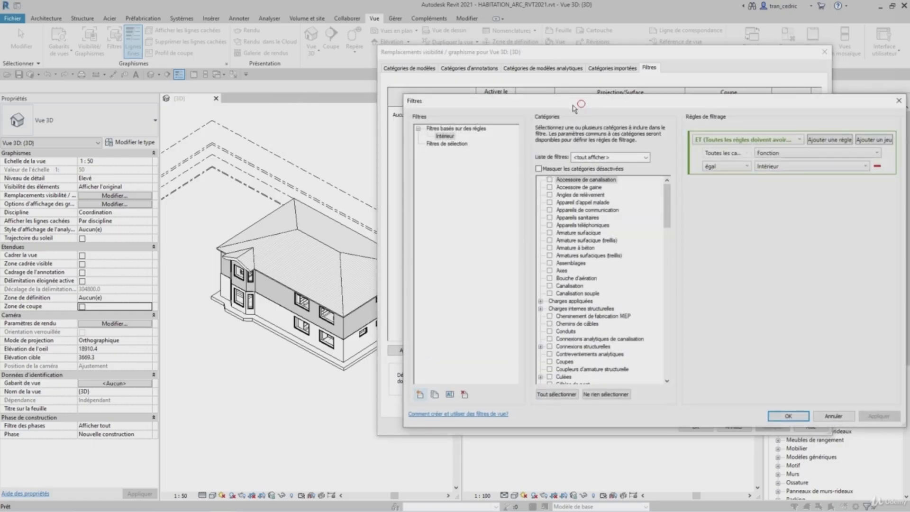
{"action": "left_click_drag", "start_coordinate": [580, 108], "coordinate": [368, 114]}
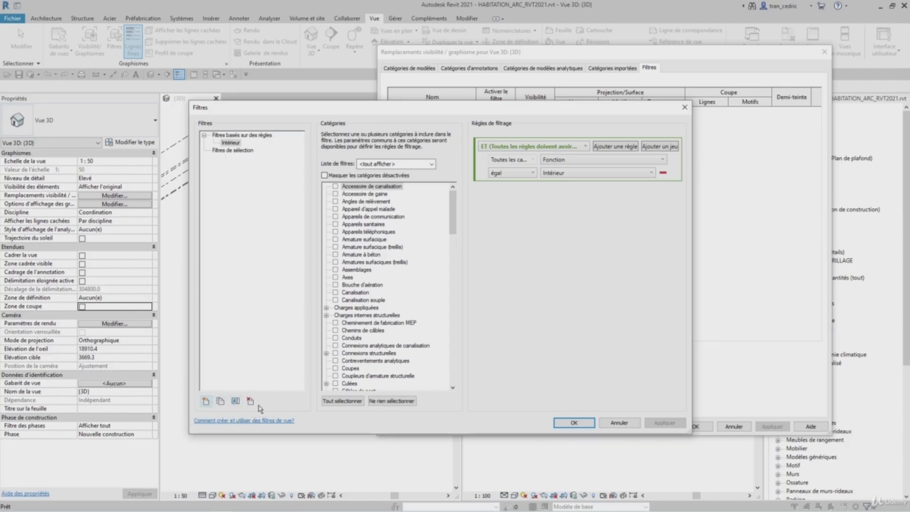
{"action": "left_click", "coordinate": [205, 402]}
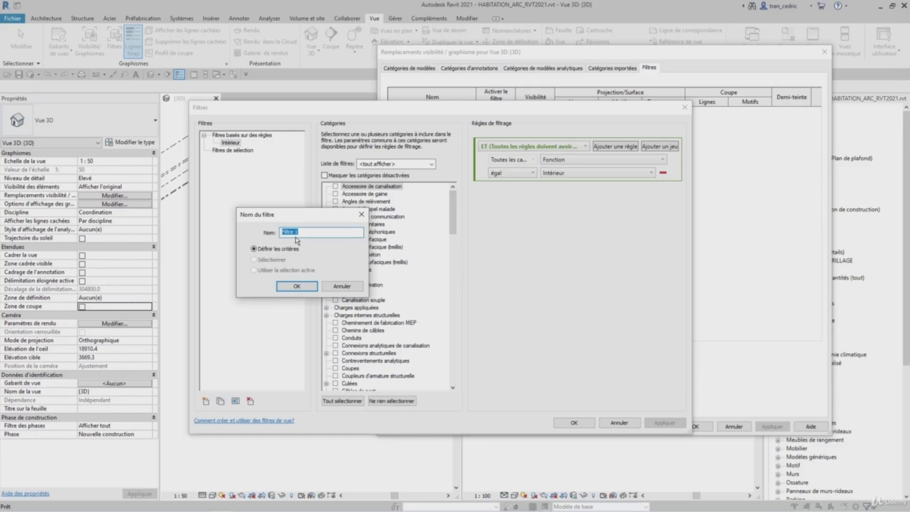
{"action": "type", "text": "MUR_PIERRE"}
{"action": "left_click", "coordinate": [287, 285]}
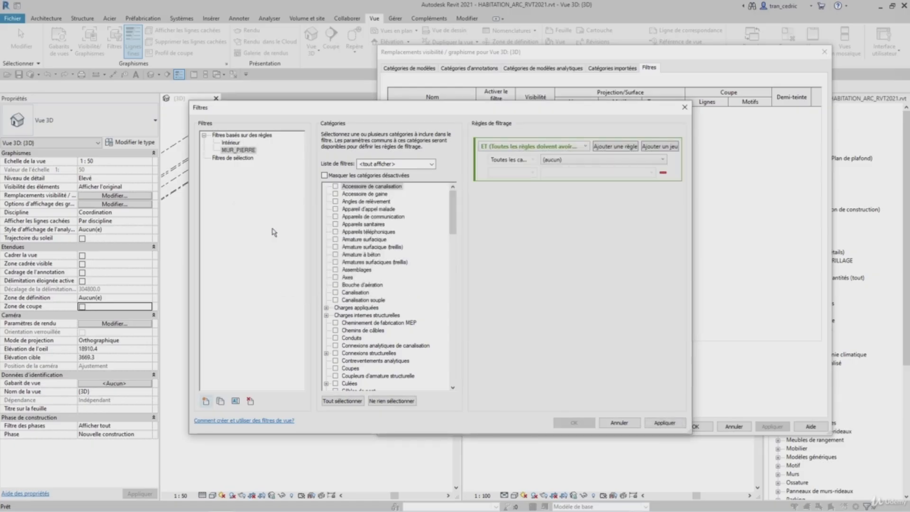
- Select the MUR_PIERRE filter and assign it the Murs category
{"action": "left_click", "coordinate": [233, 152]}
{"action": "left_click", "coordinate": [366, 124]}
{"action": "left_click_drag", "start_coordinate": [454, 219], "coordinate": [455, 323]}
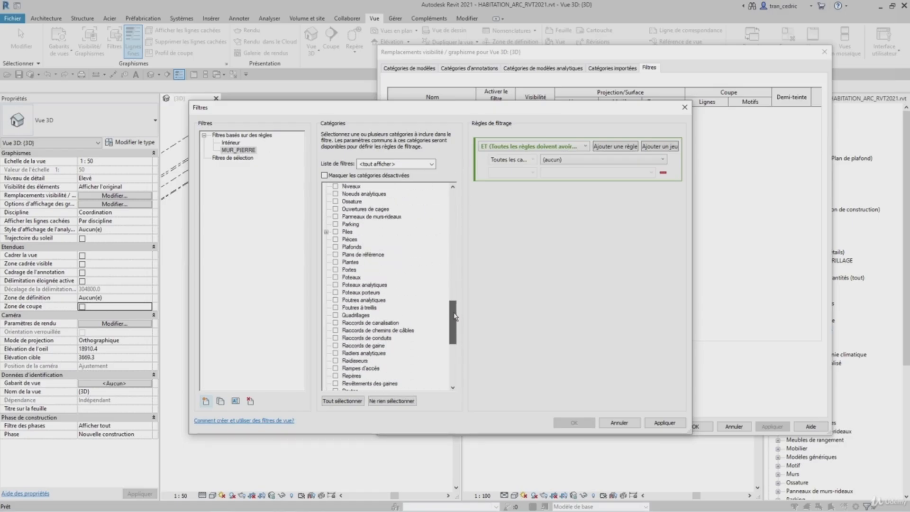
{"action": "left_click", "coordinate": [340, 195]}
{"action": "key", "text": "m"}
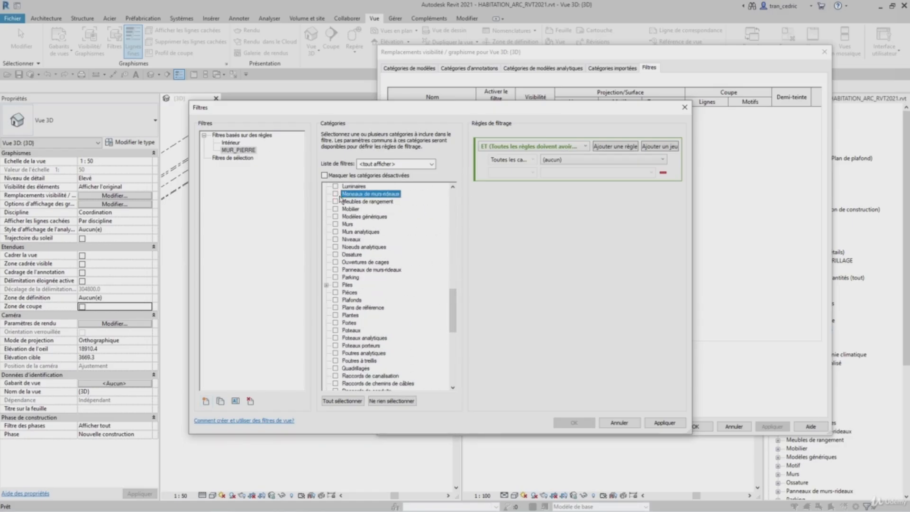
{"action": "left_click", "coordinate": [335, 225]}
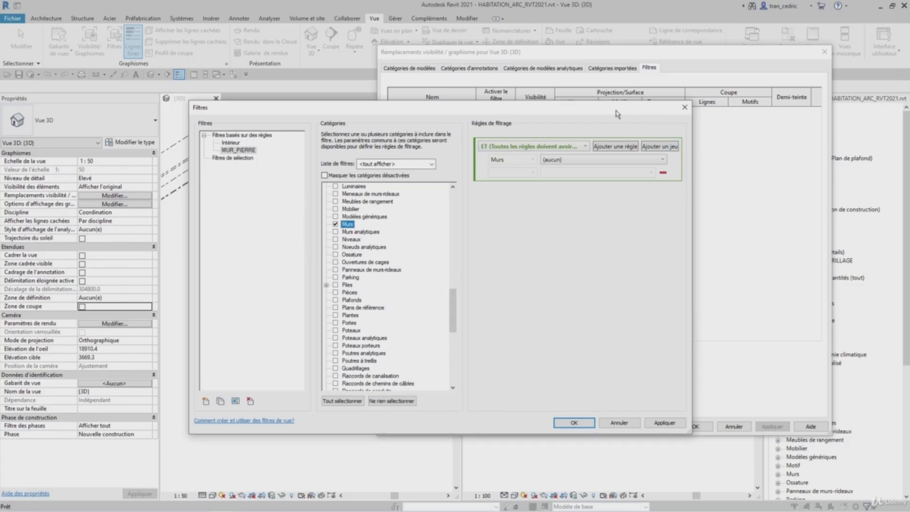
- Set the filter's rule set to ET (all rules true) and its parameter to Nom du type
{"action": "left_click", "coordinate": [512, 147]}
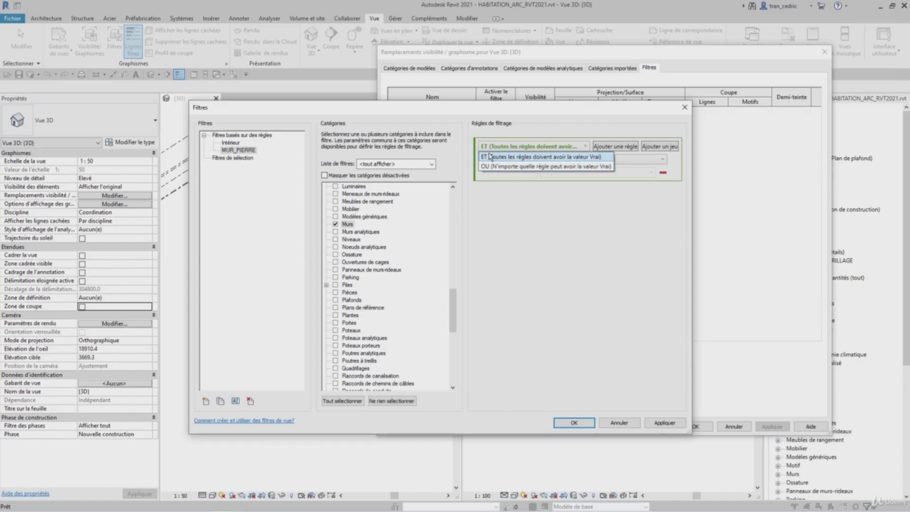
{"action": "left_click", "coordinate": [490, 156]}
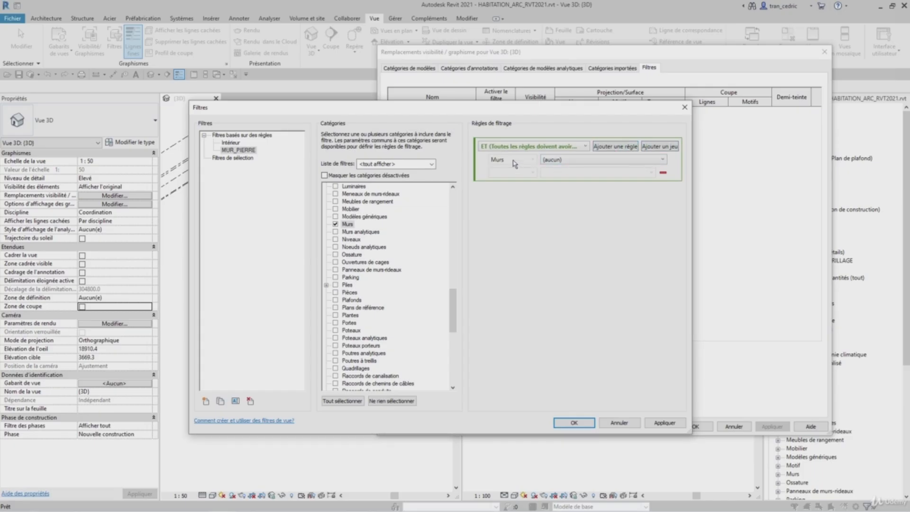
{"action": "left_click", "coordinate": [563, 159]}
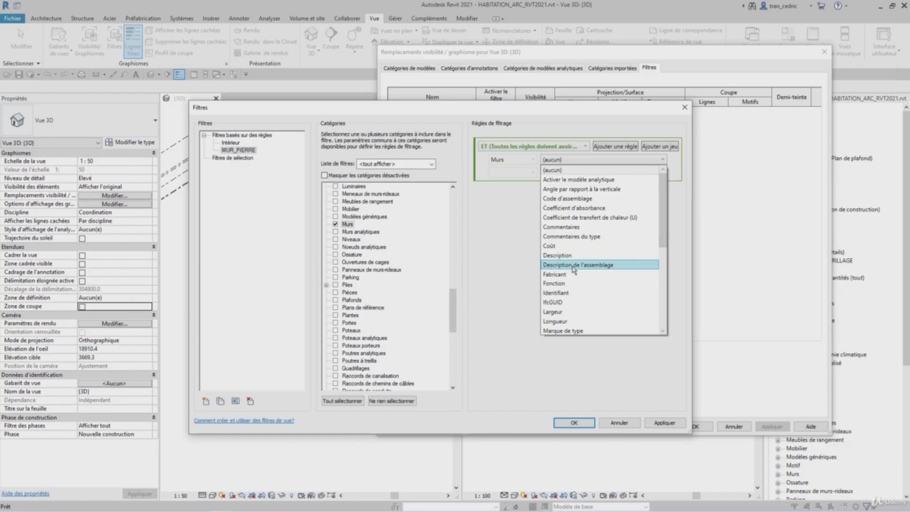
{"action": "scroll", "coordinate": [574, 270], "scroll_direction": "down", "scroll_amount": 5}
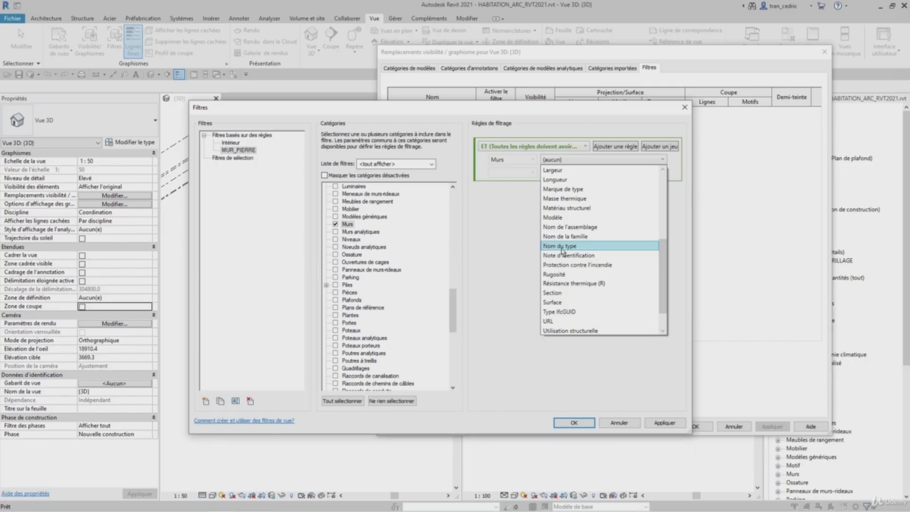
{"action": "left_click", "coordinate": [561, 246]}
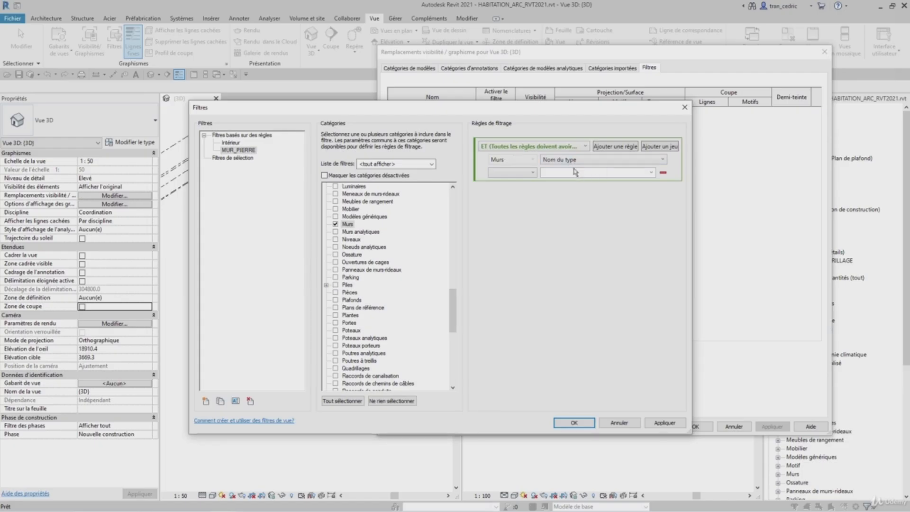
- Complete the rule as égal P_FACADE_PIERRE, then apply and close the Filters dialog
{"action": "left_click", "coordinate": [523, 173]}
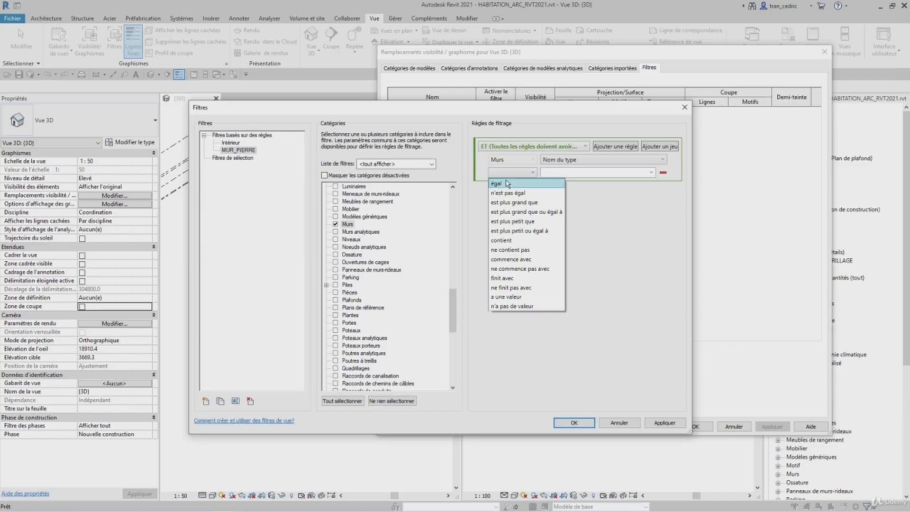
{"action": "left_click", "coordinate": [507, 184]}
{"action": "left_click", "coordinate": [650, 172]}
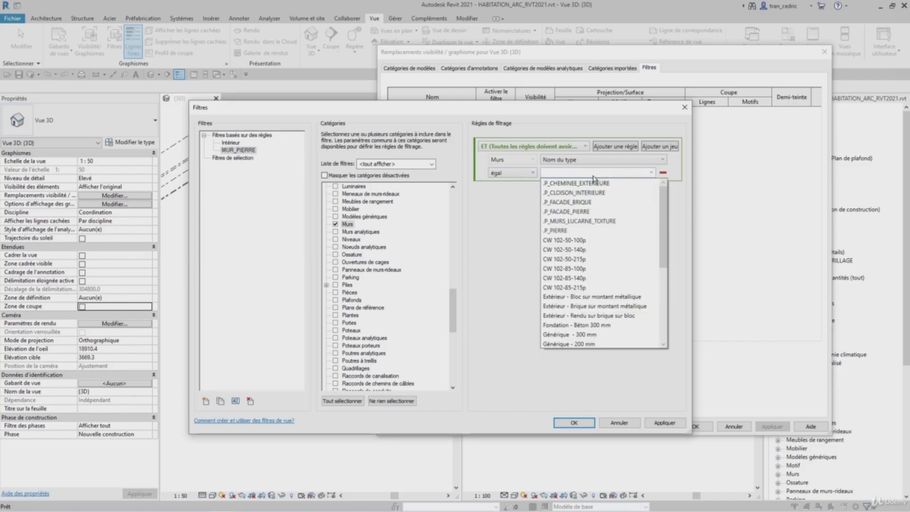
{"action": "left_click", "coordinate": [578, 212]}
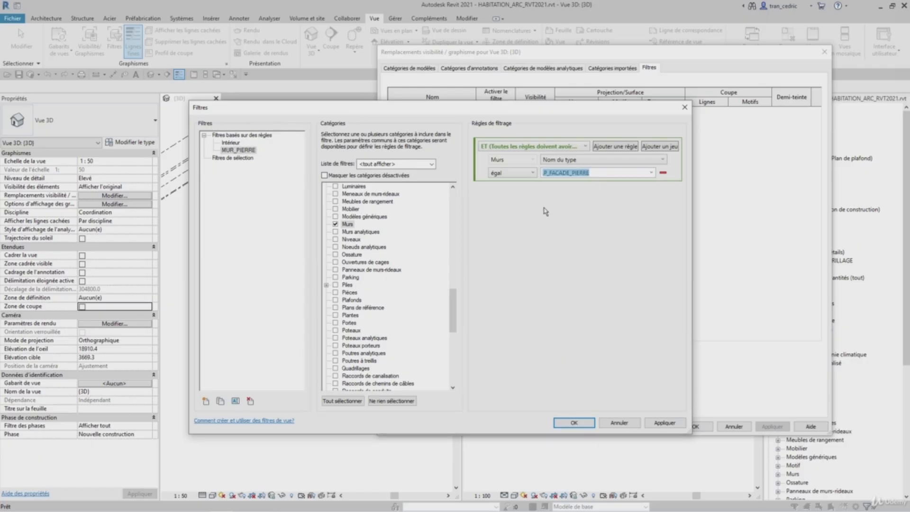
{"action": "left_click", "coordinate": [661, 424]}
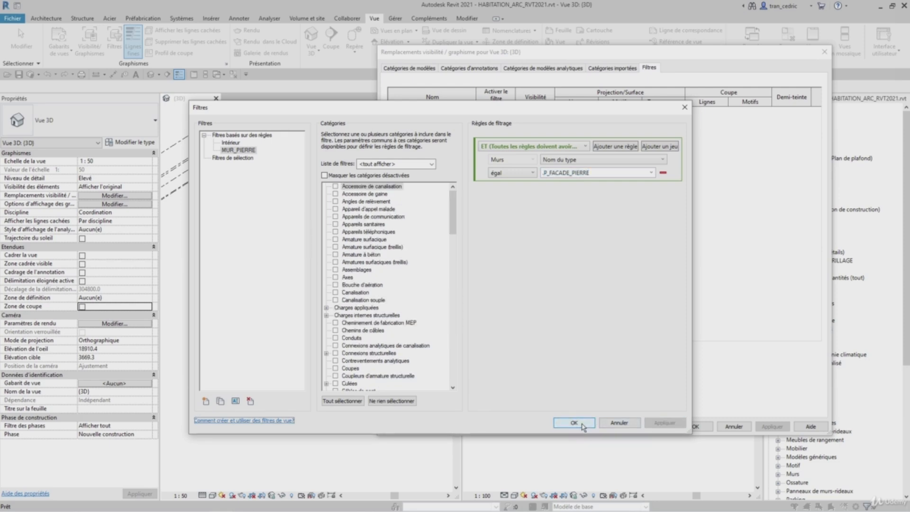
{"action": "left_click", "coordinate": [574, 422]}
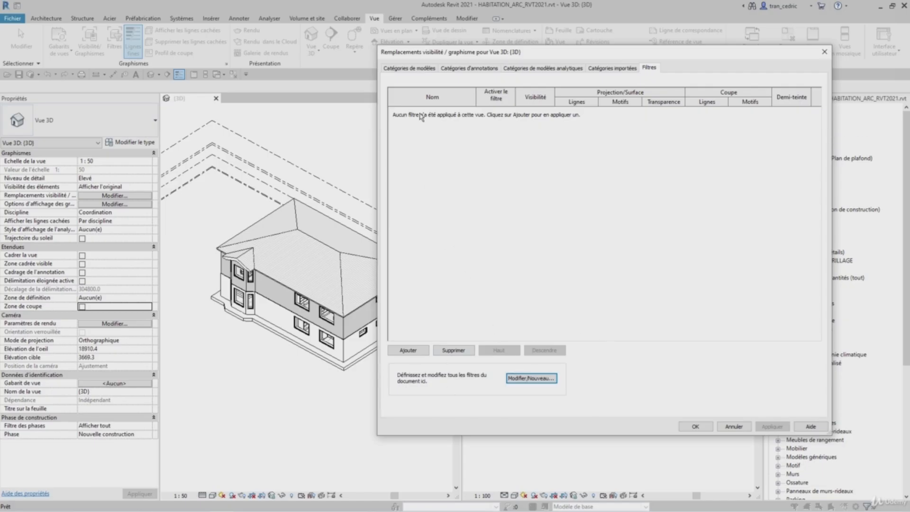
- Add the MUR_PIERRE filter to the 3D view's filter list
{"action": "left_click", "coordinate": [413, 351]}
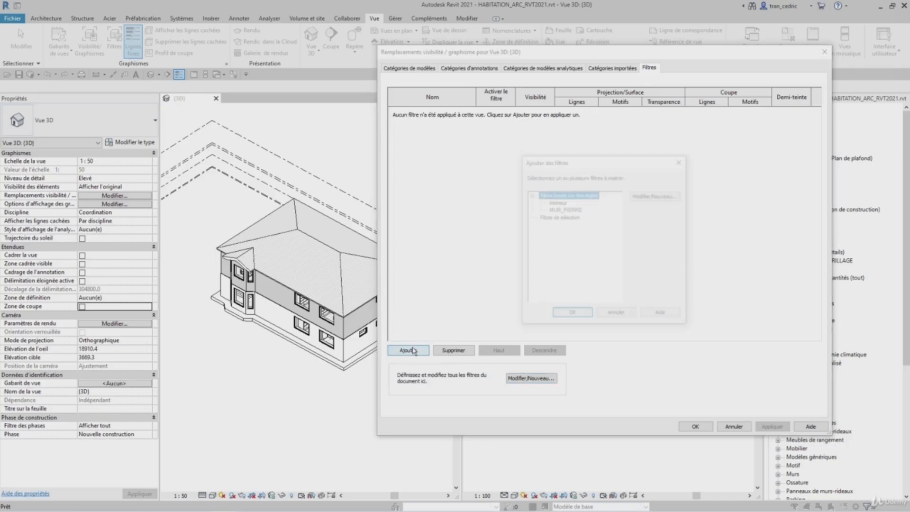
{"action": "left_click", "coordinate": [559, 212]}
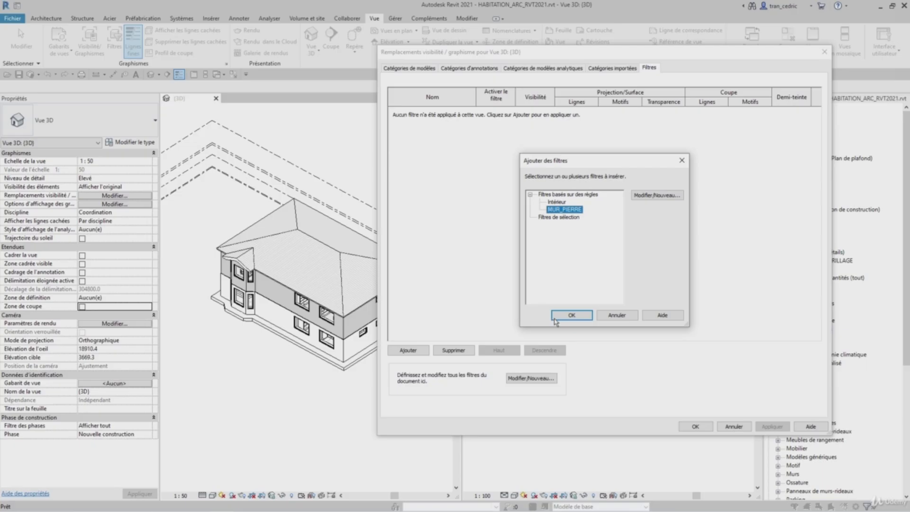
{"action": "left_click", "coordinate": [570, 316]}
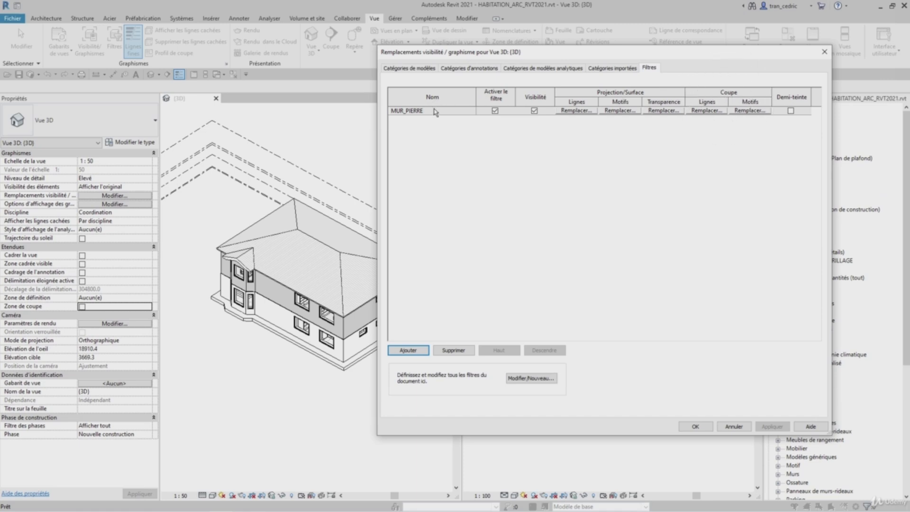
- Override the MUR_PIERRE filter's surface foreground pattern with a solid fill in Rouge and apply
{"action": "left_click", "coordinate": [618, 111]}
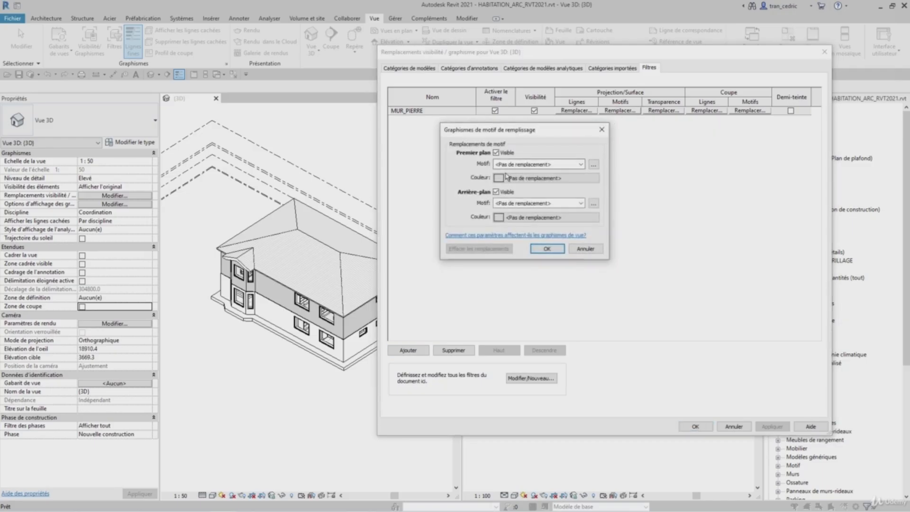
{"action": "left_click", "coordinate": [517, 164]}
{"action": "left_click", "coordinate": [516, 182]}
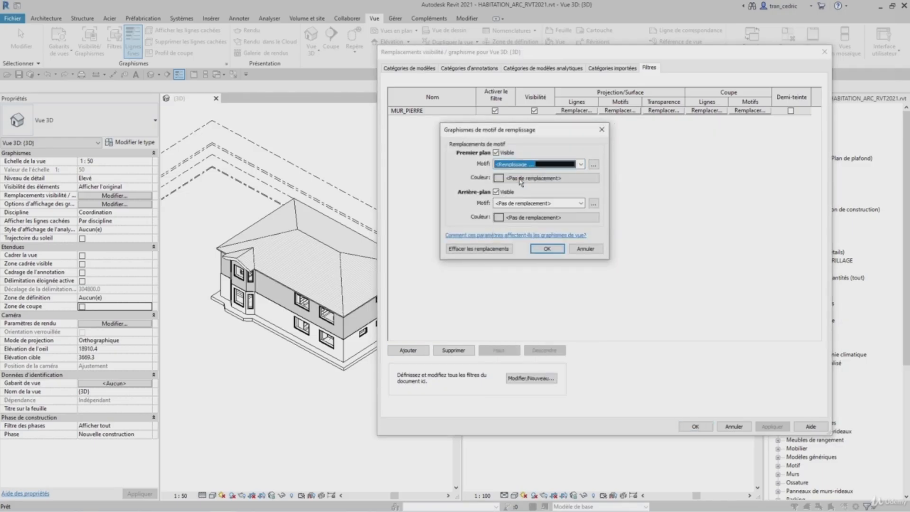
{"action": "left_click", "coordinate": [519, 177]}
{"action": "left_click", "coordinate": [438, 202]}
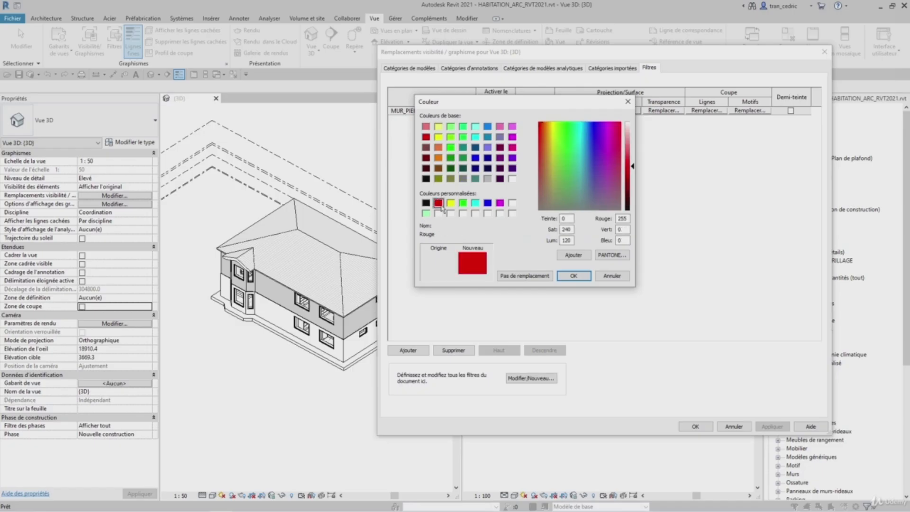
{"action": "left_click", "coordinate": [573, 275]}
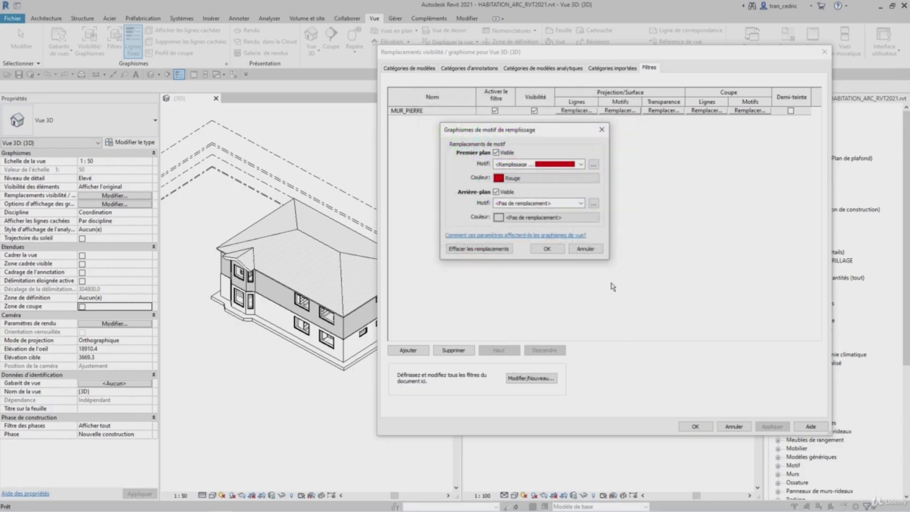
{"action": "left_click", "coordinate": [550, 248]}
{"action": "left_click", "coordinate": [772, 426]}
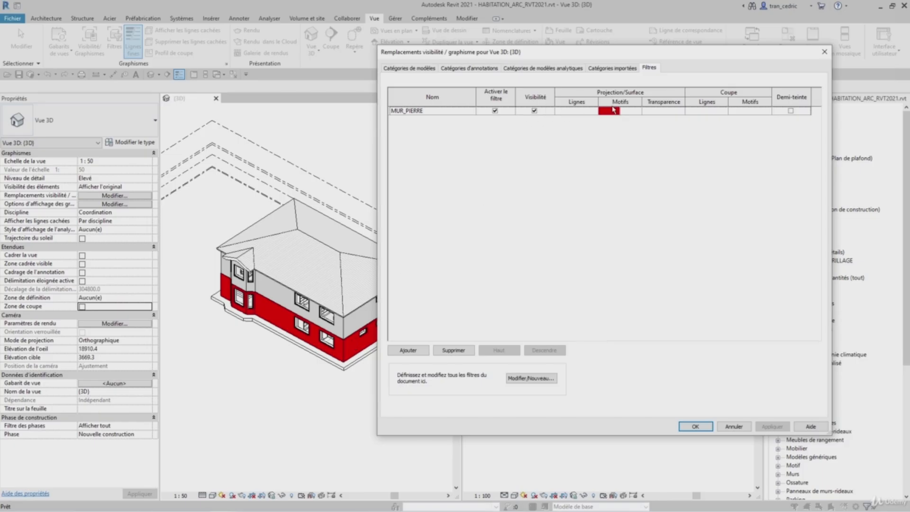
- Remove the MUR_PIERRE filter from the 3D view's filter list
{"action": "left_click", "coordinate": [454, 113]}
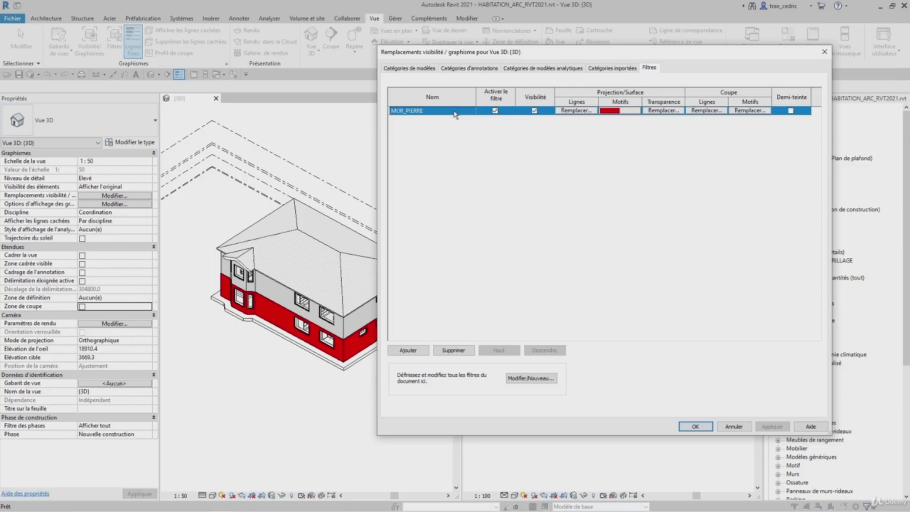
{"action": "left_click", "coordinate": [450, 350]}
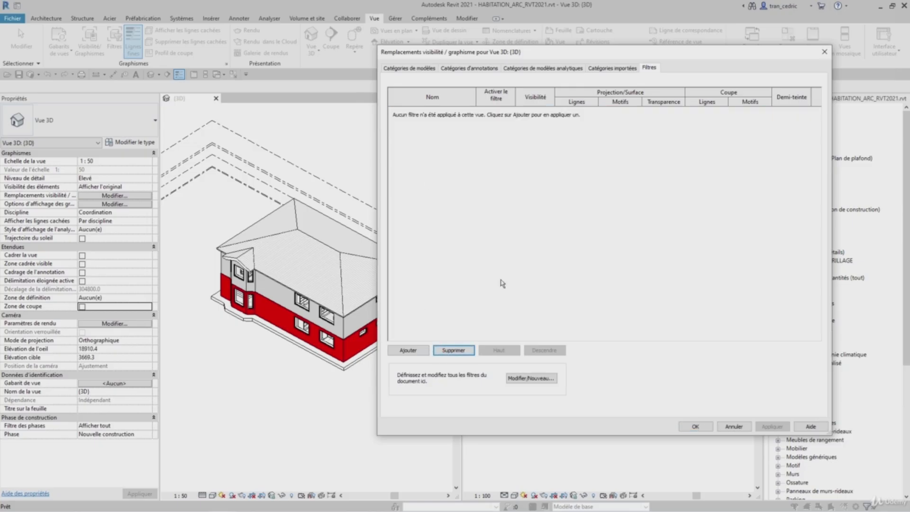
- Create a new rule-based view filter named MUR_FACADES
{"action": "left_click", "coordinate": [530, 378]}
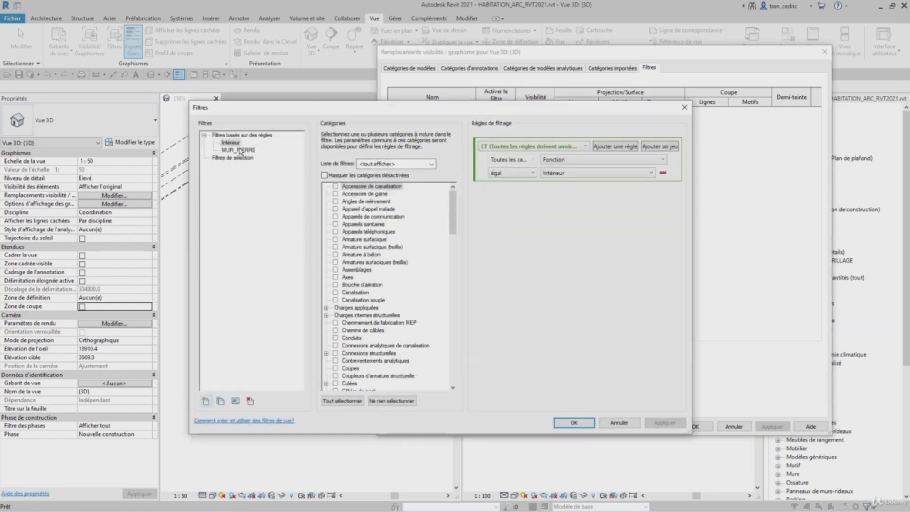
{"action": "left_click", "coordinate": [206, 401]}
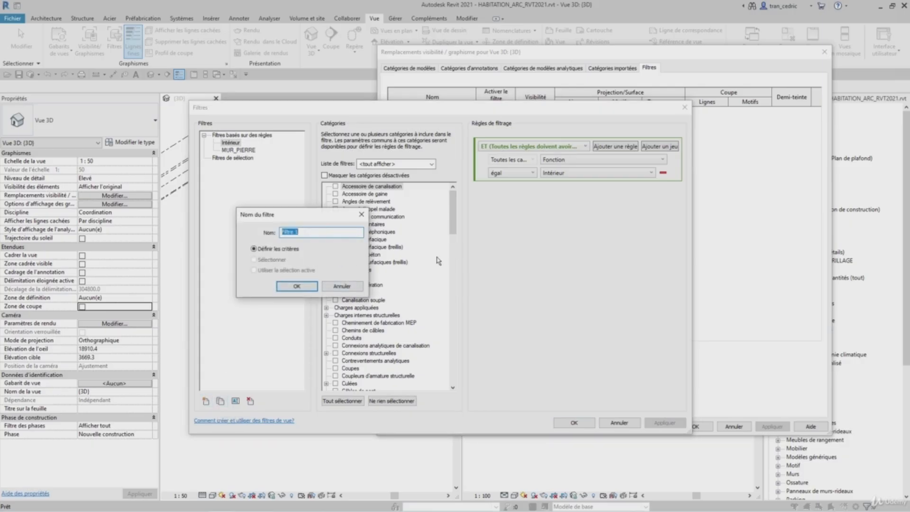
{"action": "type", "text": "MUR_FACADES"}
{"action": "left_click", "coordinate": [297, 286]}
- Restrict MUR_FACADES to the Murs category and set its rule set to OU (any rule true)
{"action": "left_click_drag", "start_coordinate": [451, 214], "coordinate": [450, 326]}
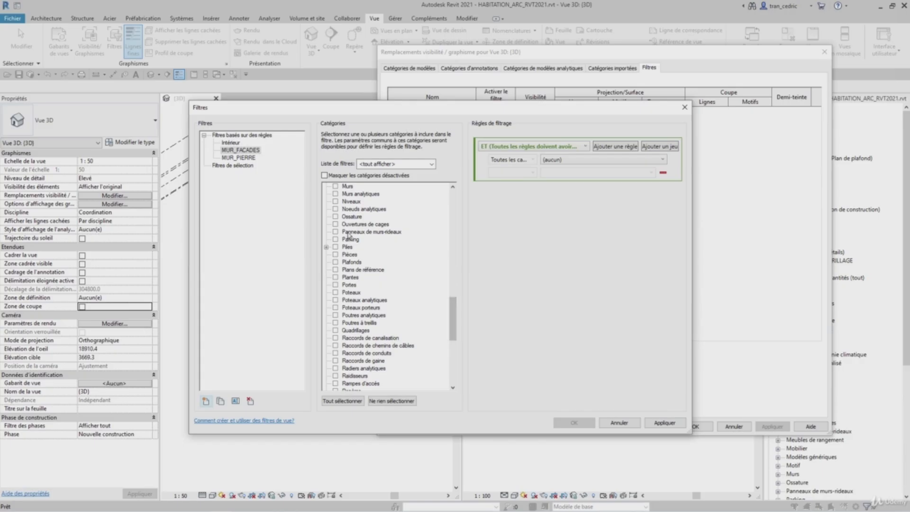
{"action": "left_click", "coordinate": [335, 187]}
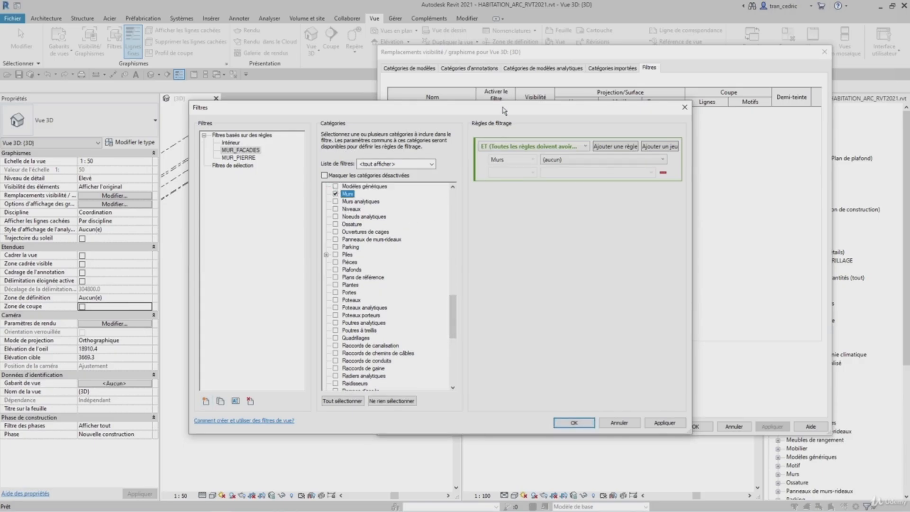
{"action": "left_click_drag", "start_coordinate": [504, 110], "coordinate": [678, 63]}
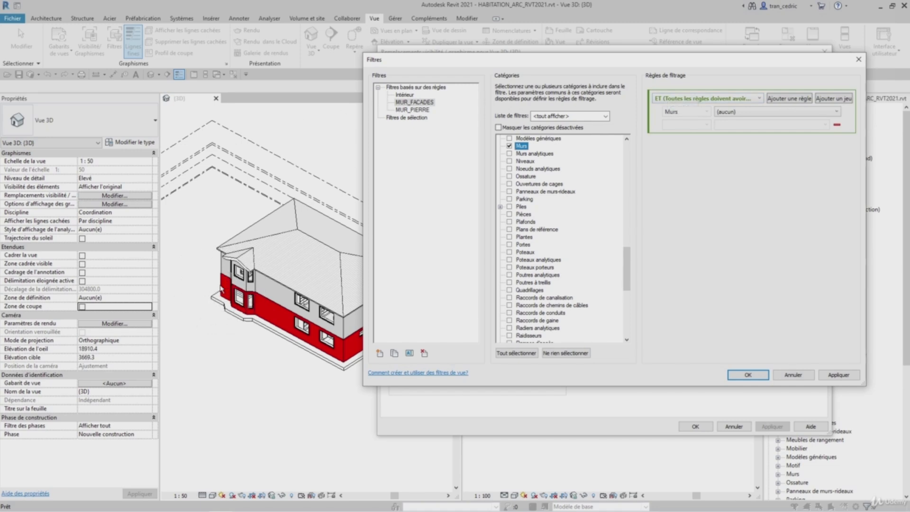
{"action": "left_click", "coordinate": [735, 101]}
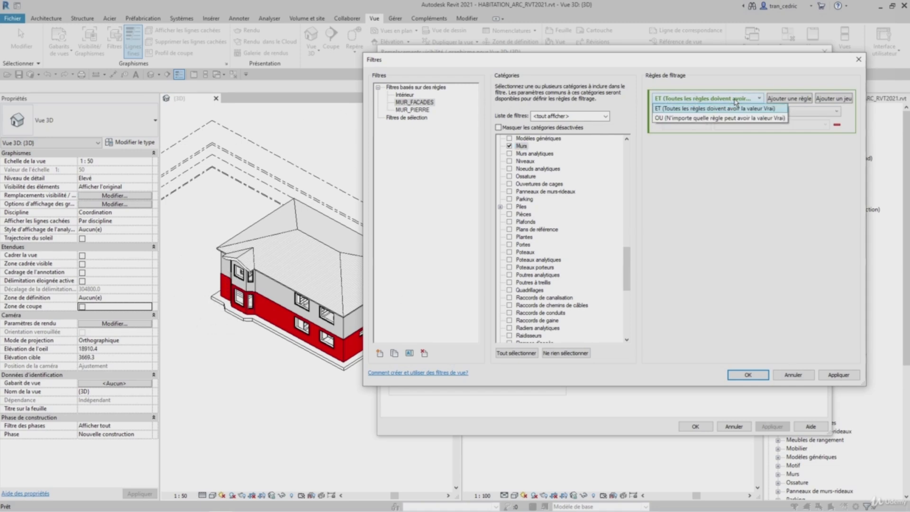
{"action": "left_click", "coordinate": [660, 117]}
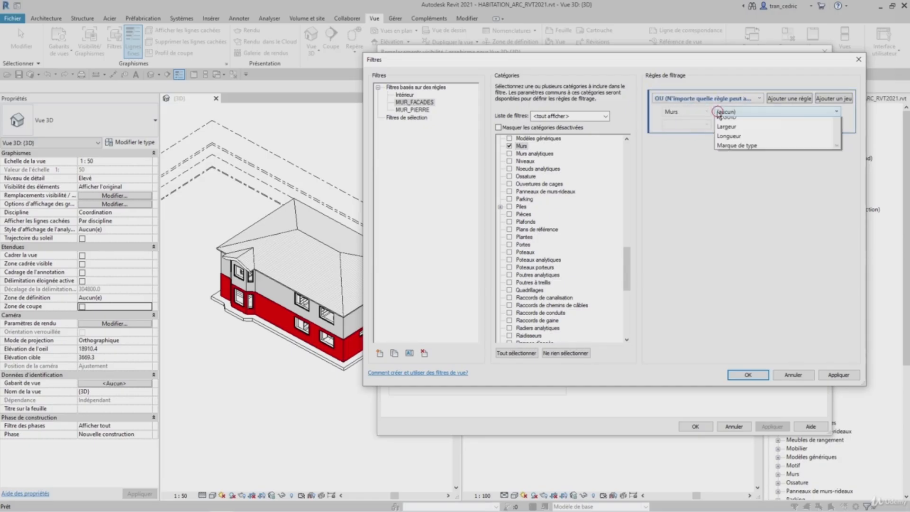
- Add the filter rule Nom du type égal P_FACADE_PIERRE
{"action": "left_click", "coordinate": [717, 112]}
{"action": "scroll", "coordinate": [739, 162], "scroll_direction": "down", "scroll_amount": 5}
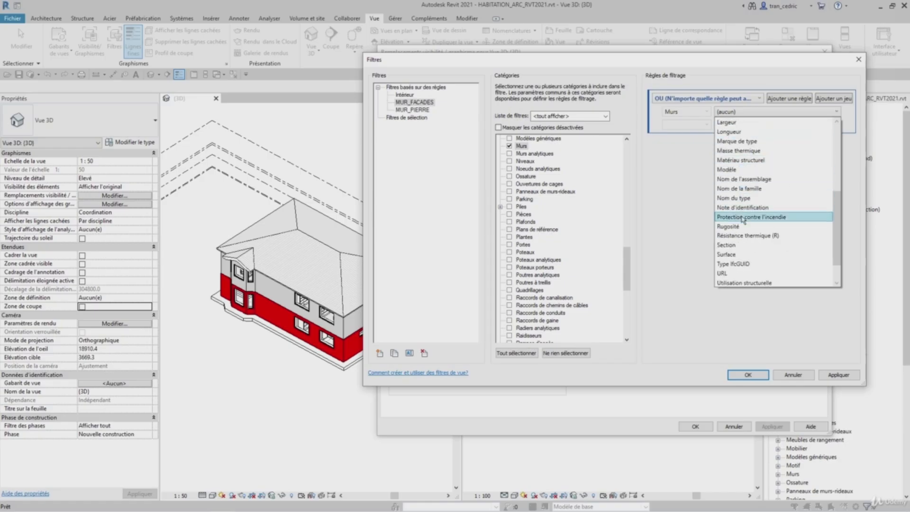
{"action": "left_click", "coordinate": [745, 196]}
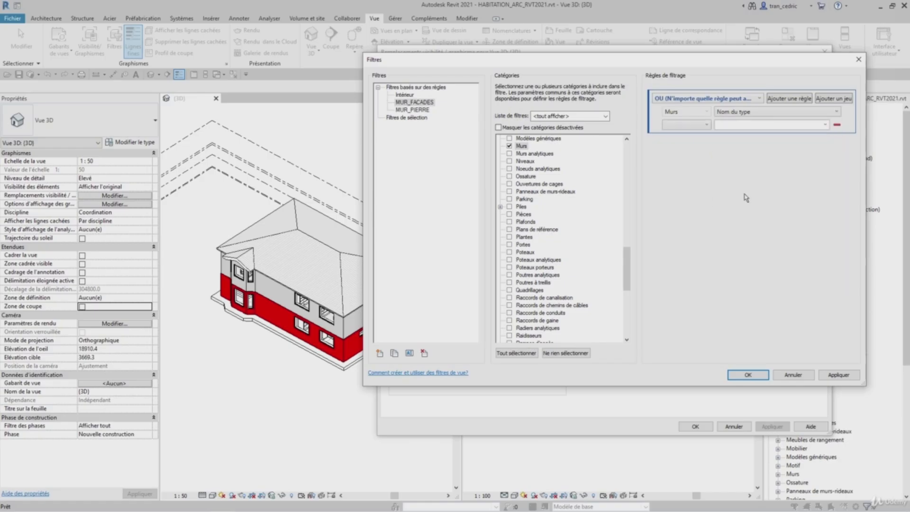
{"action": "left_click", "coordinate": [693, 125]}
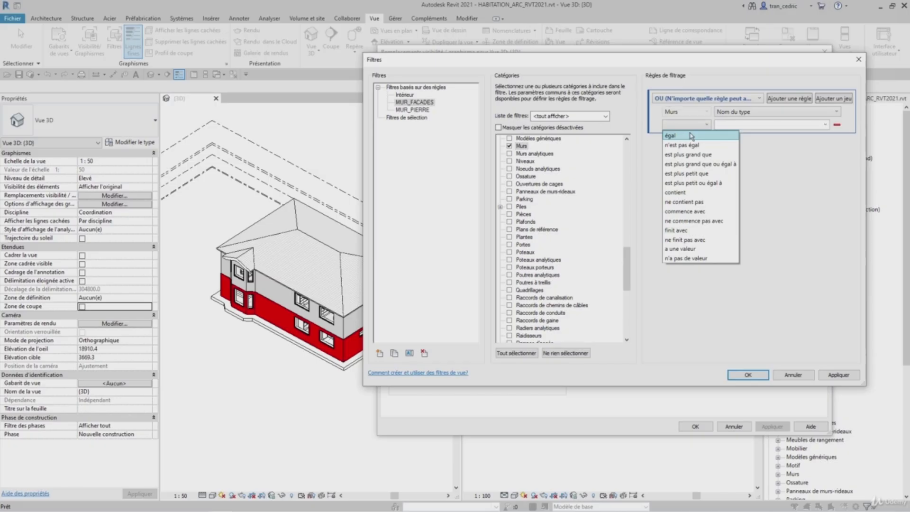
{"action": "left_click", "coordinate": [692, 136]}
{"action": "left_click", "coordinate": [825, 125]}
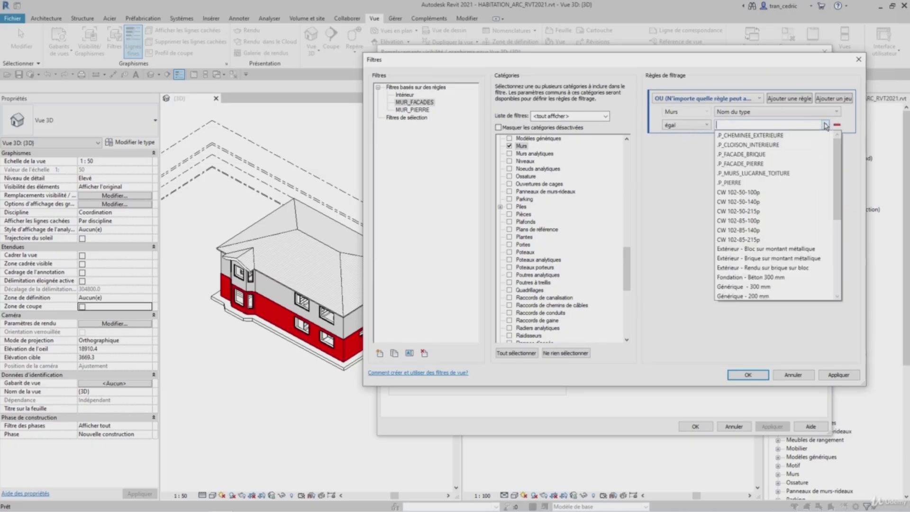
{"action": "left_click", "coordinate": [772, 163]}
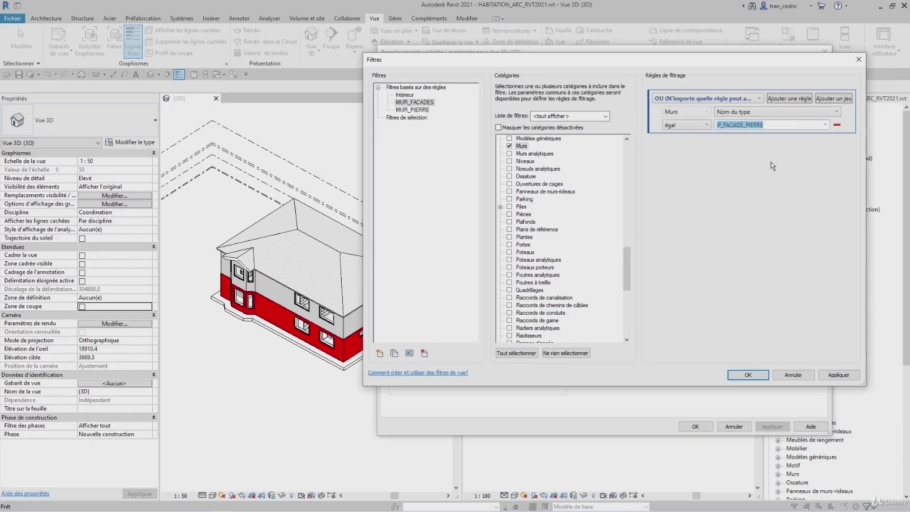
- Add a second rule Nom du type égal P_FACADE_BRIQUE, then apply and close the Filters dialog
{"action": "left_click", "coordinate": [788, 98]}
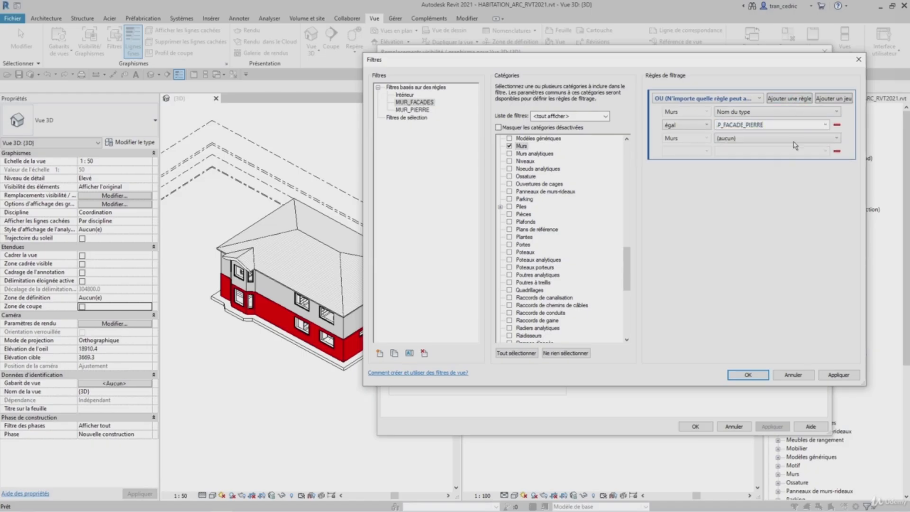
{"action": "left_click", "coordinate": [736, 139]}
{"action": "scroll", "coordinate": [748, 237], "scroll_direction": "down", "scroll_amount": 3}
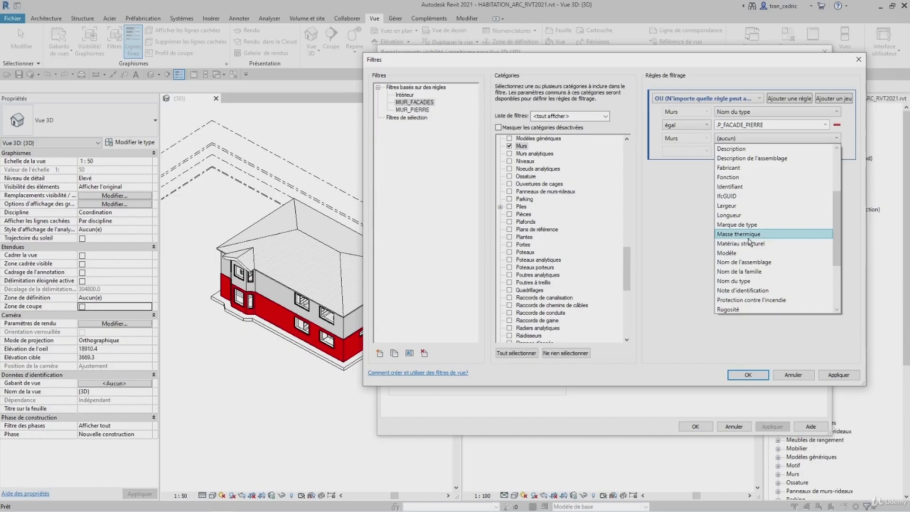
{"action": "left_click", "coordinate": [740, 281]}
{"action": "left_click", "coordinate": [706, 152]}
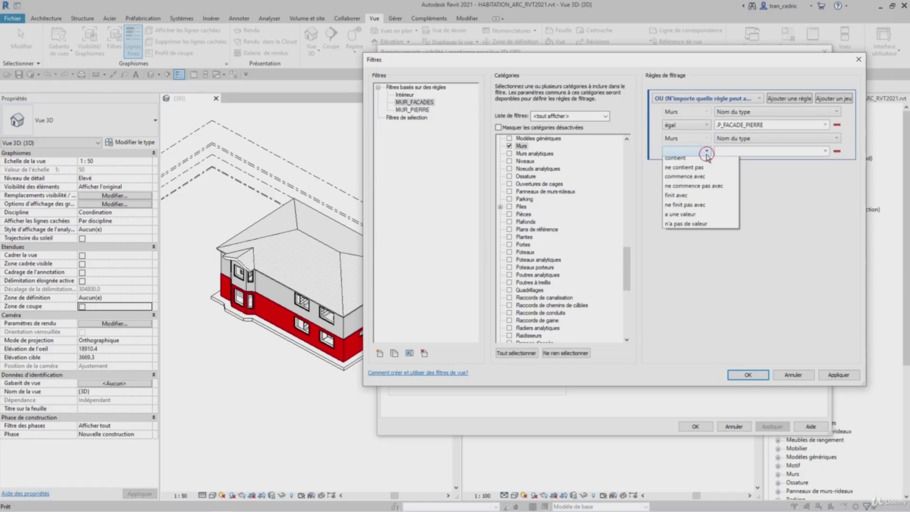
{"action": "left_click", "coordinate": [716, 161]}
{"action": "left_click", "coordinate": [825, 151]}
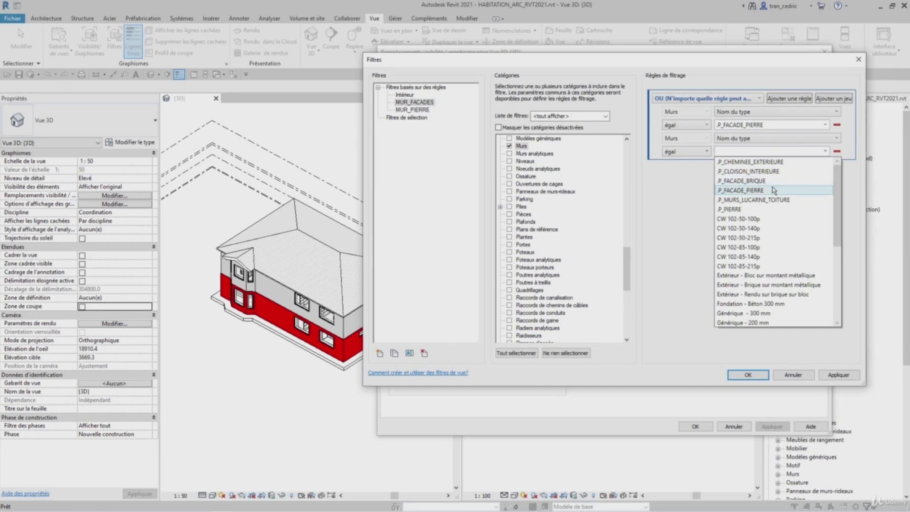
{"action": "left_click", "coordinate": [772, 183]}
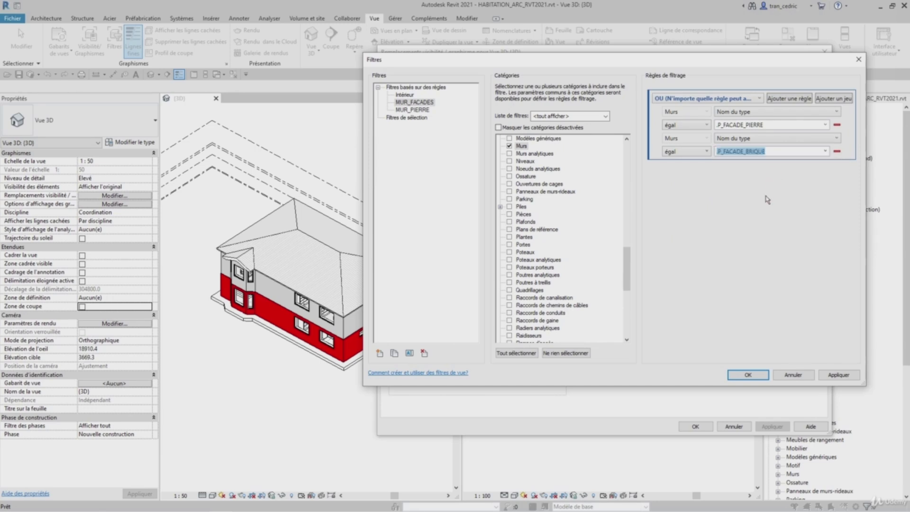
{"action": "left_click", "coordinate": [838, 375]}
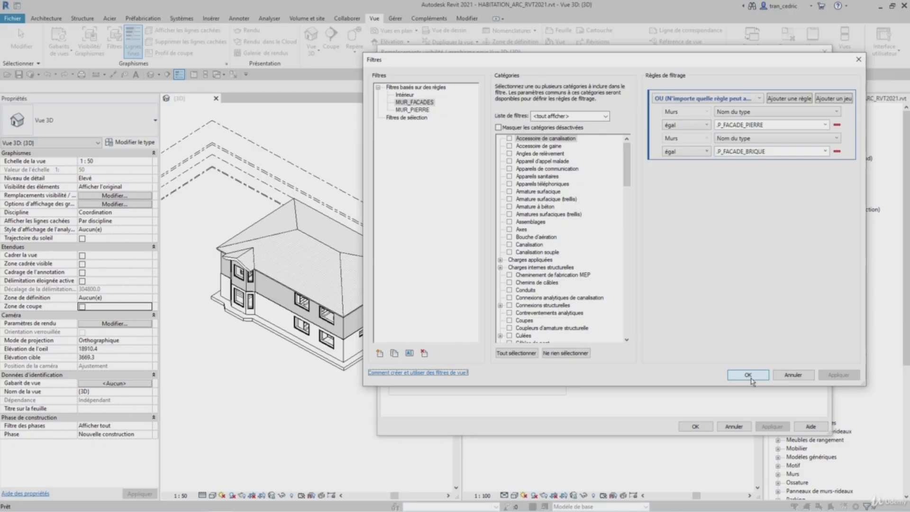
{"action": "left_click", "coordinate": [747, 375]}
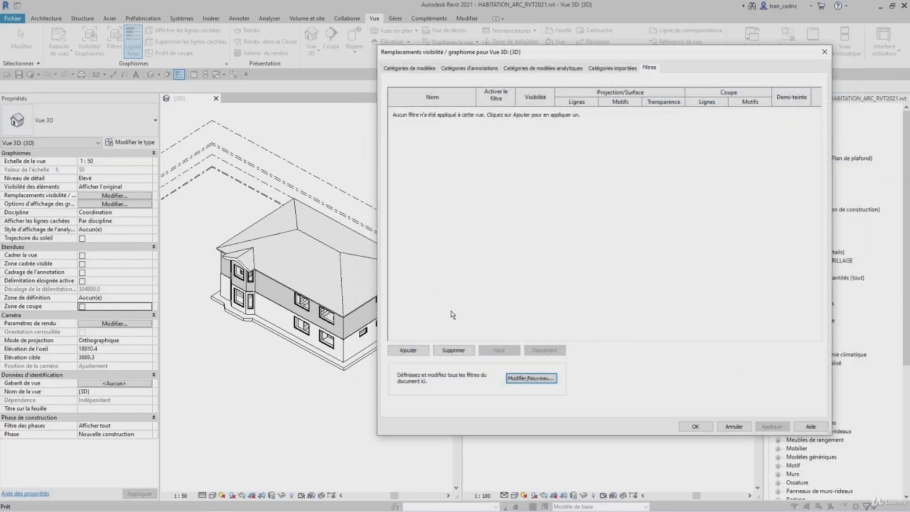
- Add the MUR_FACADES filter to the 3D view's filter list
{"action": "left_click", "coordinate": [410, 351]}
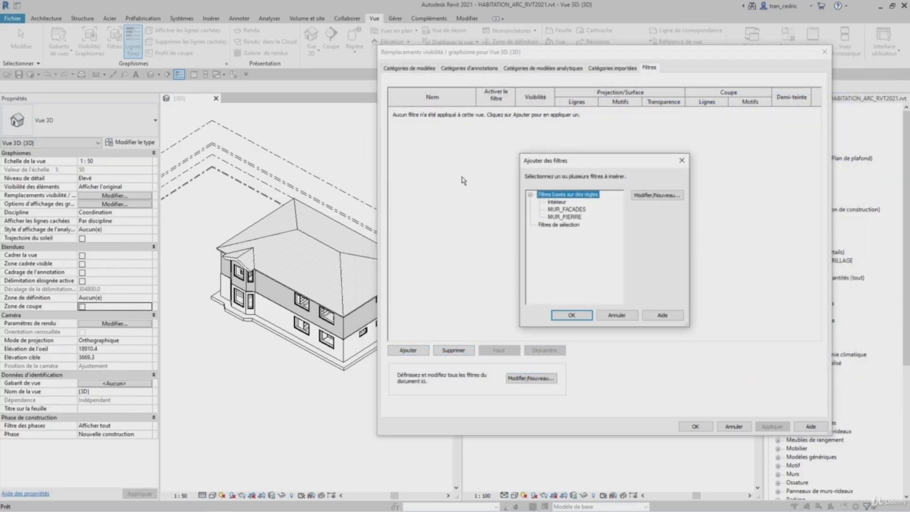
{"action": "left_click", "coordinate": [567, 211]}
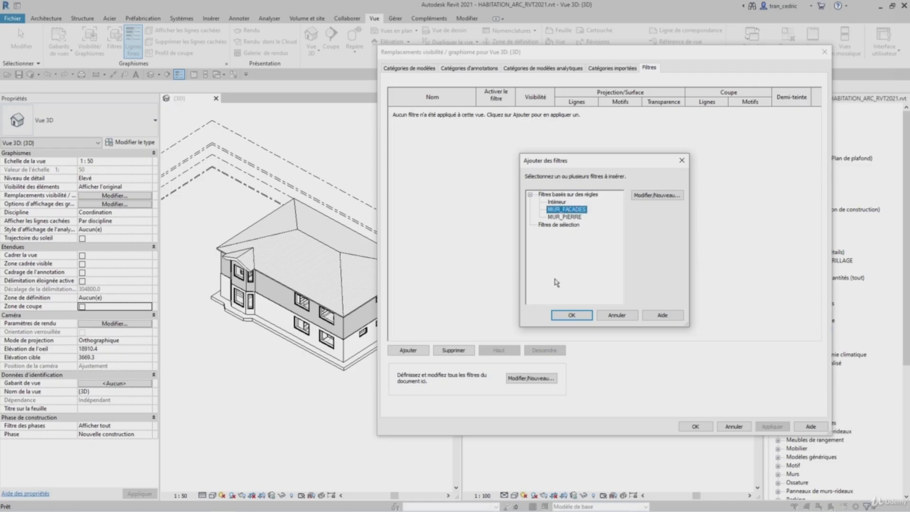
{"action": "left_click", "coordinate": [572, 315]}
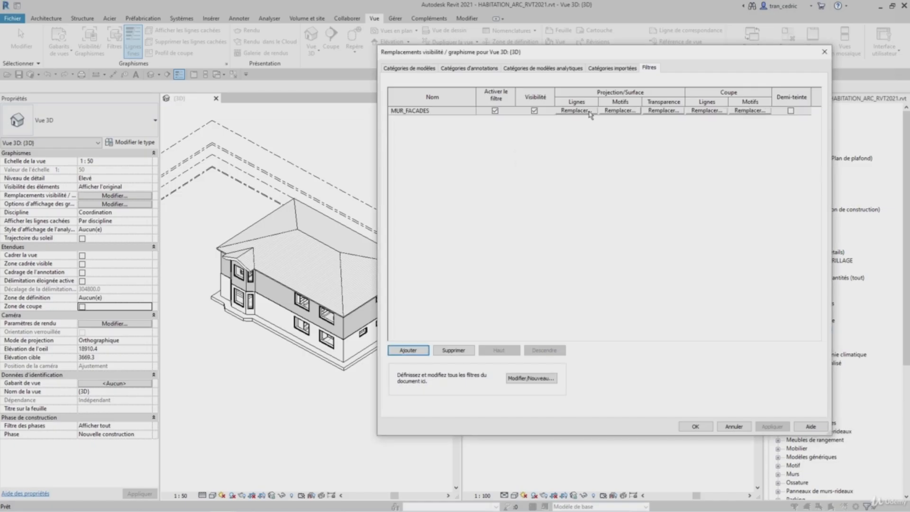
- Override the MUR_FACADES surface foreground pattern with colour RVB 128-000-255 and apply
{"action": "left_click", "coordinate": [606, 111]}
{"action": "left_click", "coordinate": [547, 165]}
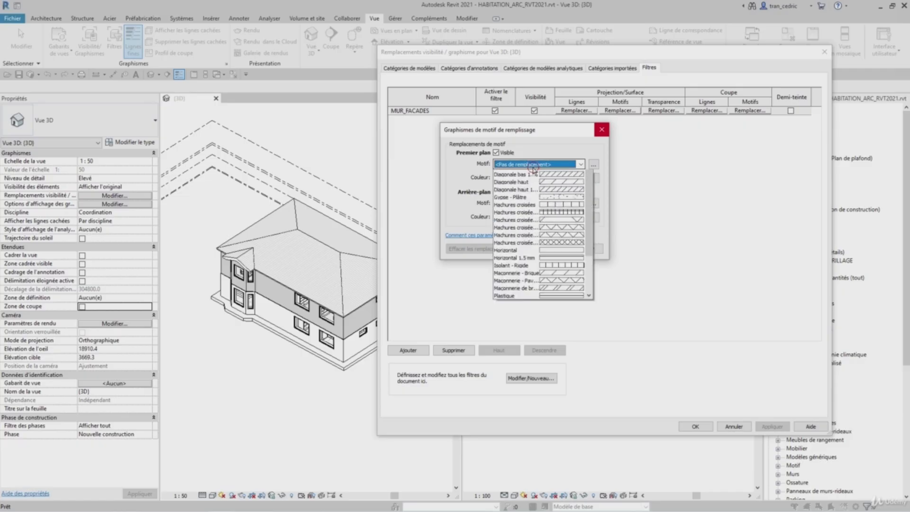
{"action": "left_click", "coordinate": [539, 179]}
{"action": "left_click", "coordinate": [539, 179]}
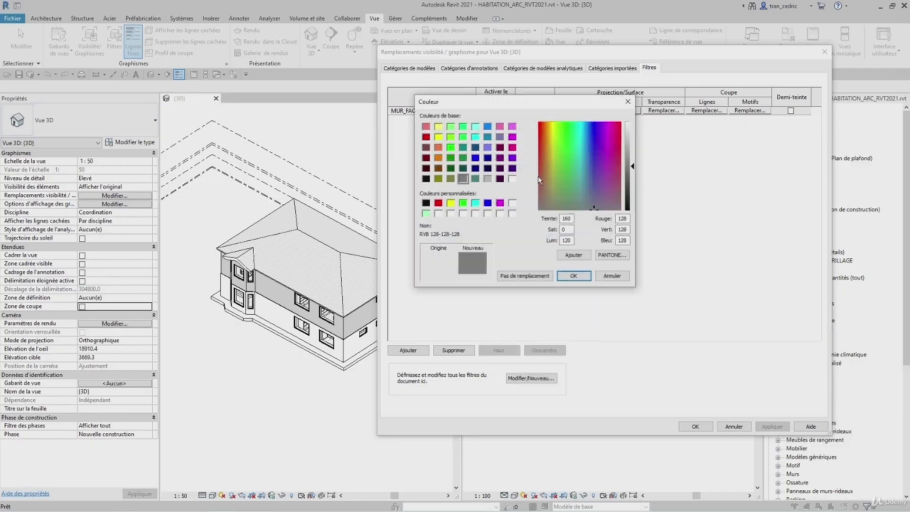
{"action": "left_click", "coordinate": [513, 158]}
{"action": "left_click", "coordinate": [573, 275]}
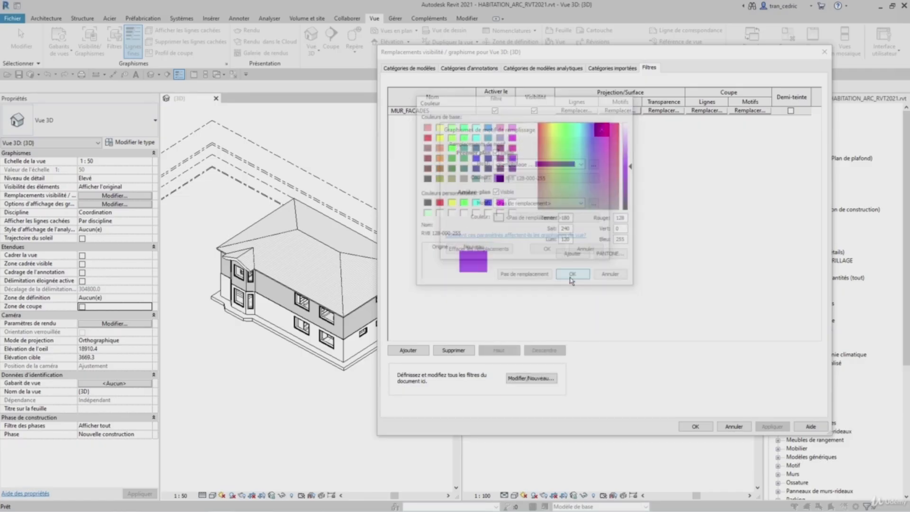
{"action": "left_click", "coordinate": [547, 248]}
{"action": "left_click", "coordinate": [771, 426]}
{"action": "left_click", "coordinate": [695, 426]}
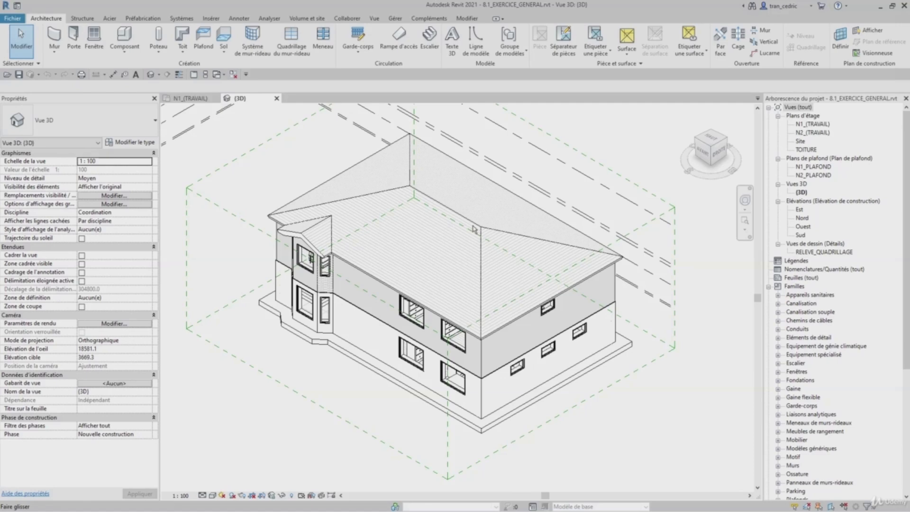
- In the exercise project's 3D view, open filter management and create a new filter named MUR_FACADE_3
{"action": "key", "text": "v"}
{"action": "key", "text": "g"}
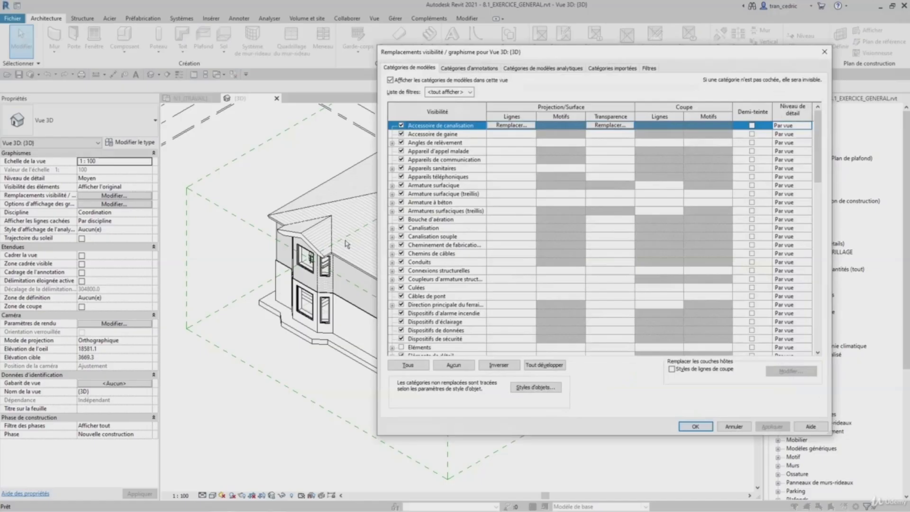
{"action": "left_click_drag", "start_coordinate": [556, 53], "coordinate": [402, 54]}
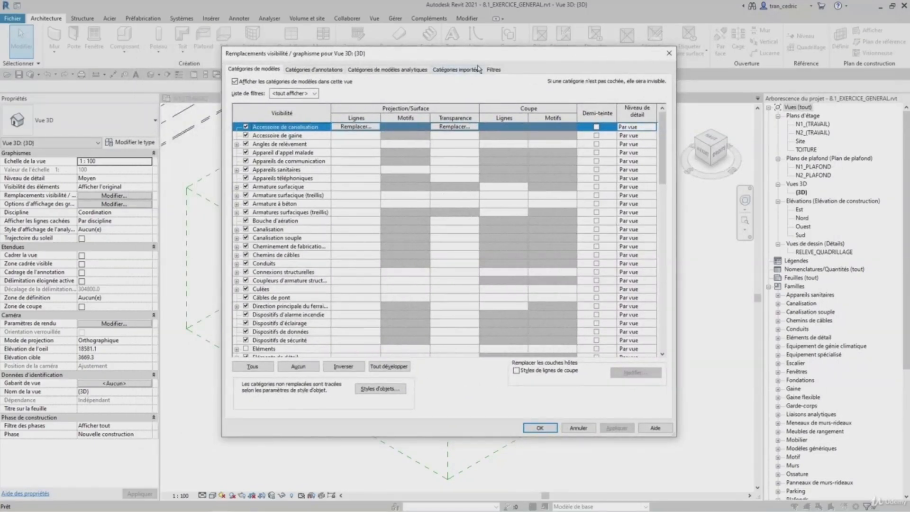
{"action": "left_click", "coordinate": [493, 70]}
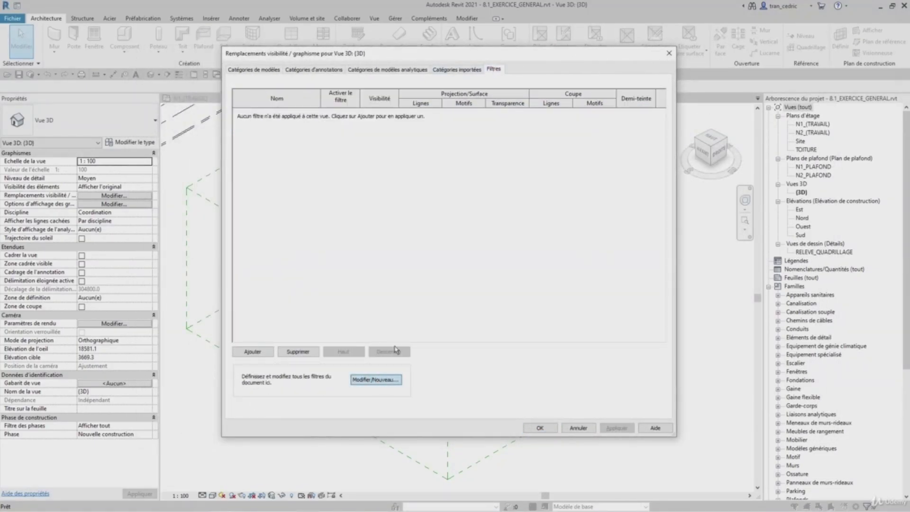
{"action": "left_click", "coordinate": [377, 380]}
{"action": "left_click_drag", "start_coordinate": [524, 20], "coordinate": [350, 72]}
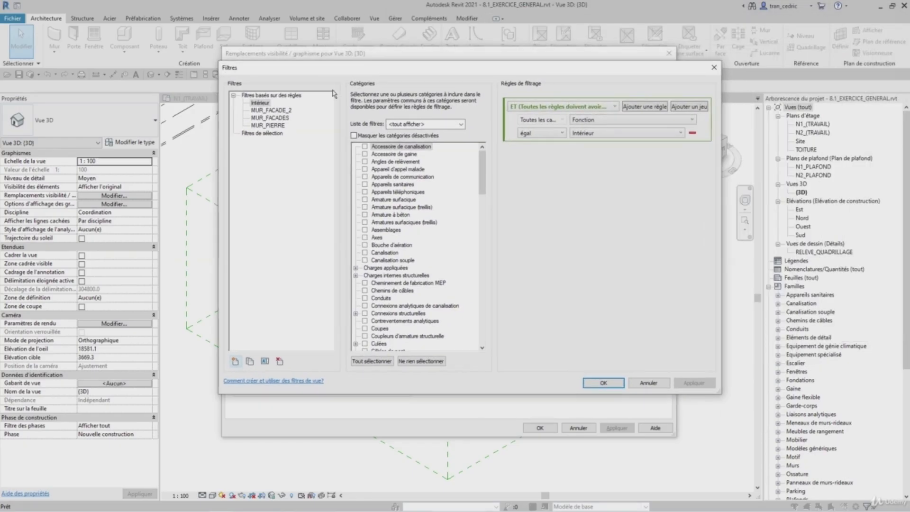
{"action": "left_click", "coordinate": [236, 362]}
{"action": "type", "text": "MUR_FACADE_3"}
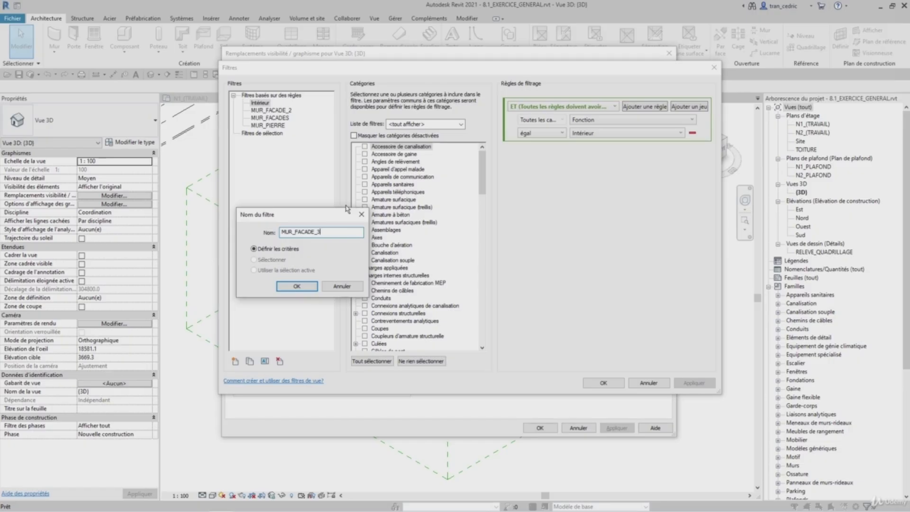
{"action": "left_click", "coordinate": [296, 287]}
- Confirm the new MUR_FACADE_3 filter and assign it the Murs category
{"action": "left_click", "coordinate": [413, 178]}
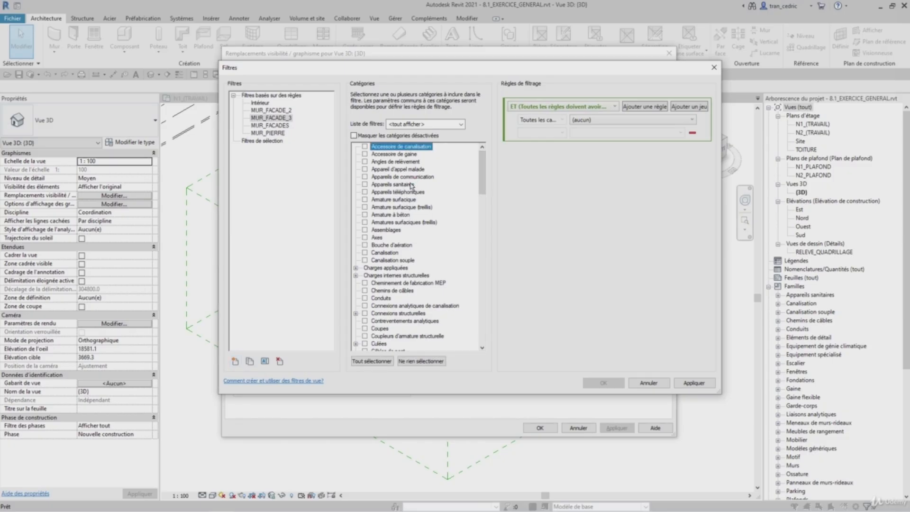
{"action": "left_click", "coordinate": [410, 183]}
{"action": "key", "text": "m"}
{"action": "scroll", "coordinate": [371, 332], "scroll_direction": "down", "scroll_amount": 2}
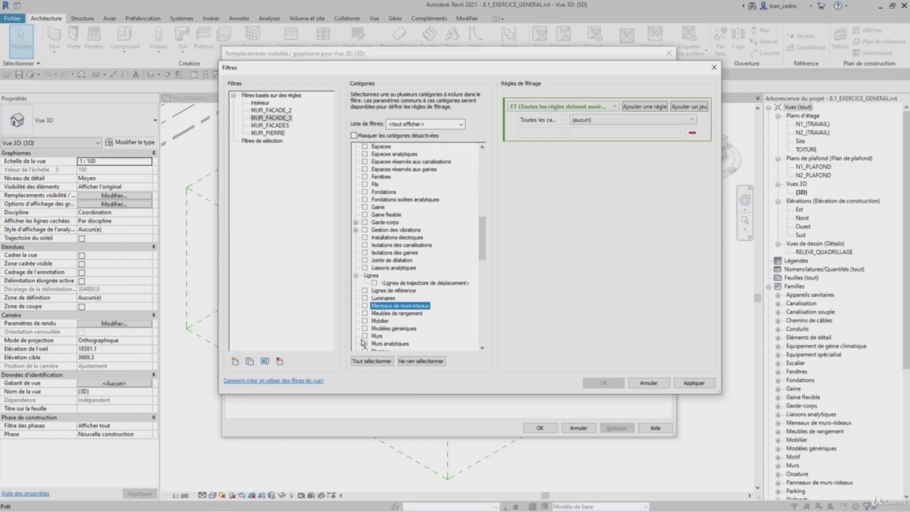
{"action": "left_click", "coordinate": [365, 336]}
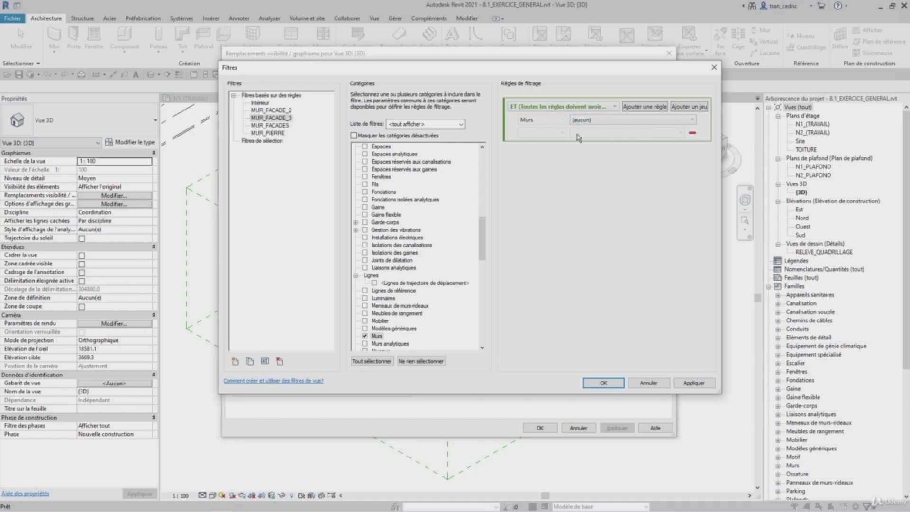
- Define the filter rule Nom du type contient FACAD, then apply and close the Filters dialog
{"action": "left_click", "coordinate": [586, 120]}
{"action": "scroll", "coordinate": [685, 255], "scroll_direction": "down", "scroll_amount": 5}
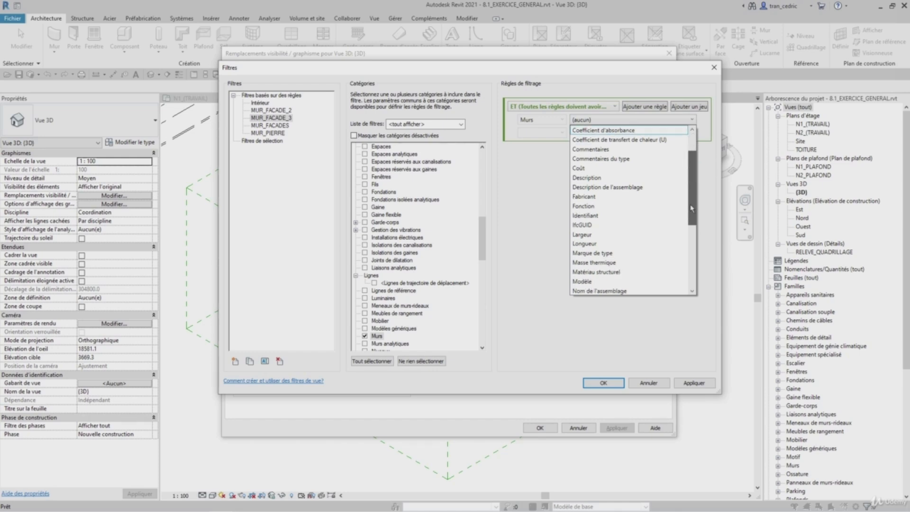
{"action": "left_click", "coordinate": [592, 206]}
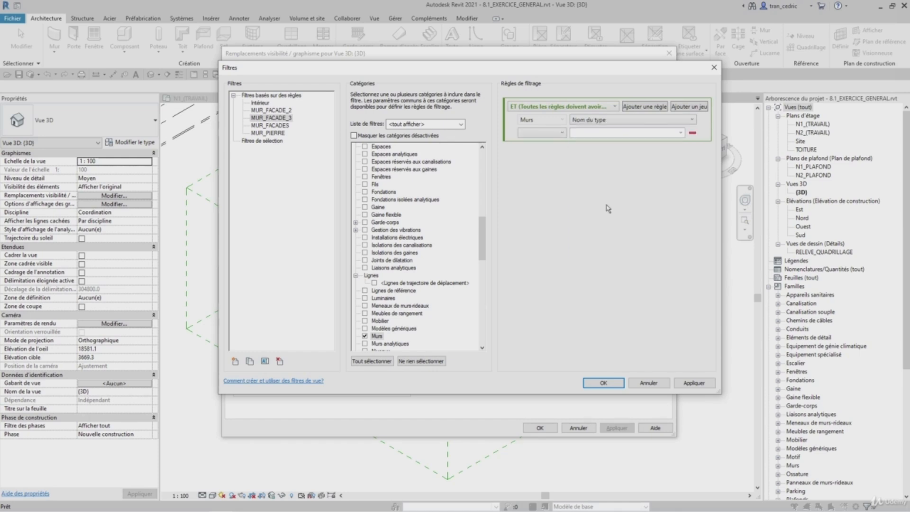
{"action": "left_click", "coordinate": [559, 133]}
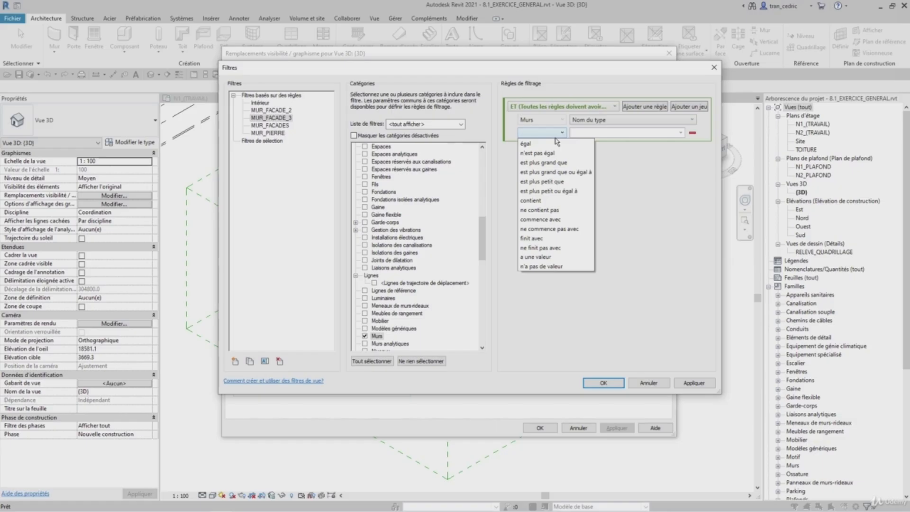
{"action": "left_click", "coordinate": [554, 201]}
{"action": "left_click", "coordinate": [636, 138]}
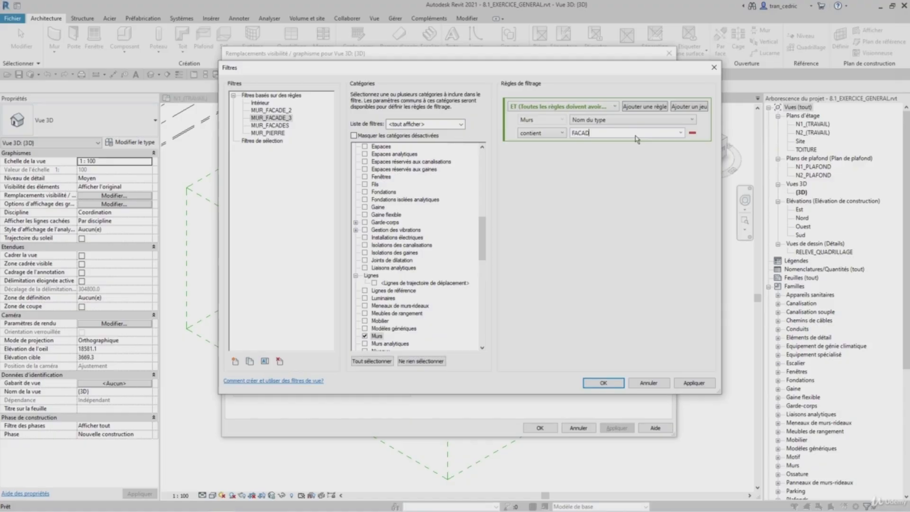
{"action": "left_click", "coordinate": [693, 383]}
{"action": "left_click", "coordinate": [612, 383]}
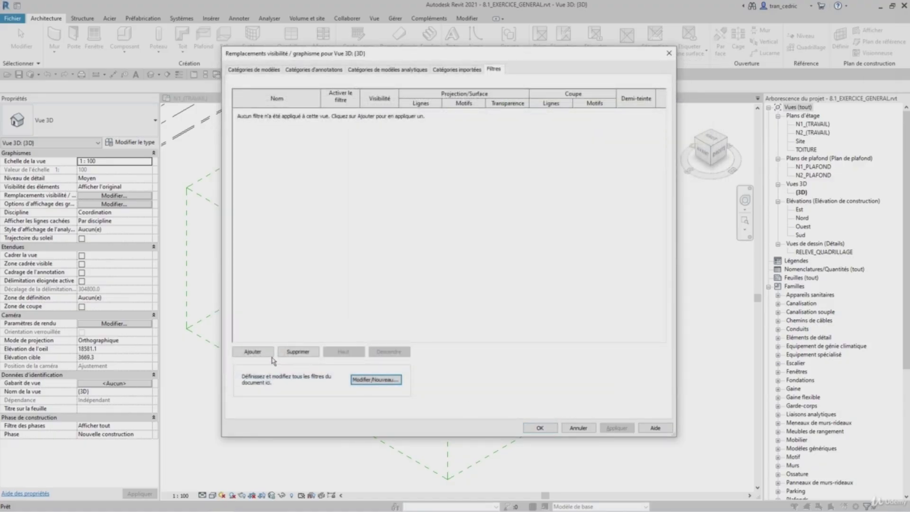
- Add the MUR_FACADE_3 filter to the 3D view's filter list
{"action": "left_click", "coordinate": [252, 352]}
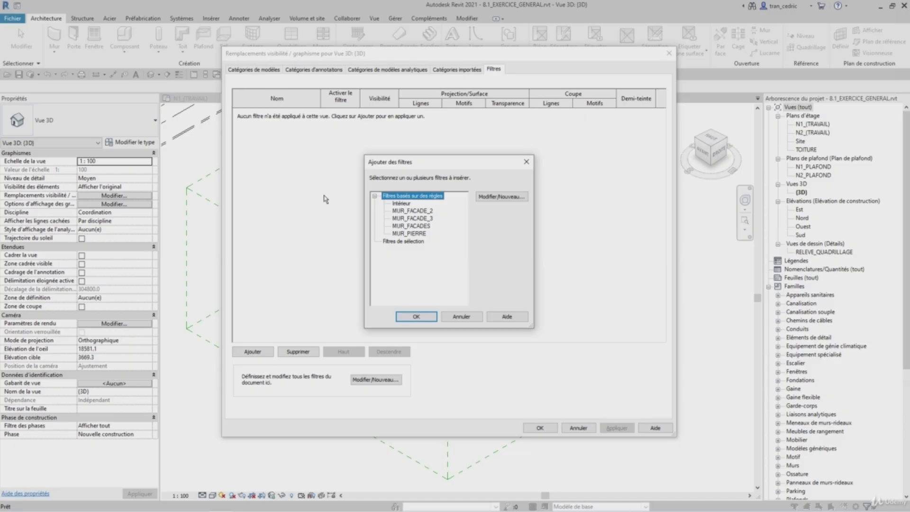
{"action": "left_click", "coordinate": [423, 218]}
{"action": "left_click", "coordinate": [416, 316]}
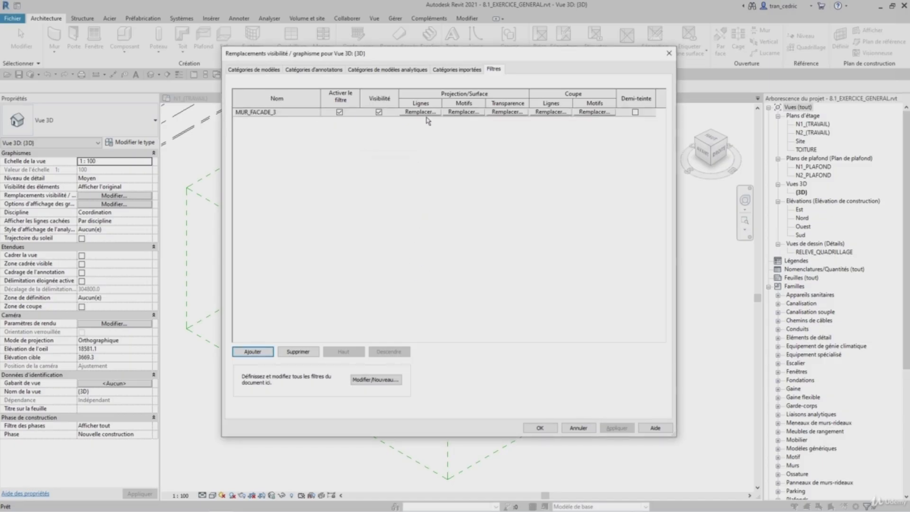
- Override the MUR_FACADE_3 surface foreground pattern with blue colour RVB 0-0-255 and close Visibility/Graphics
{"action": "left_click", "coordinate": [458, 113]}
{"action": "left_click", "coordinate": [499, 165]}
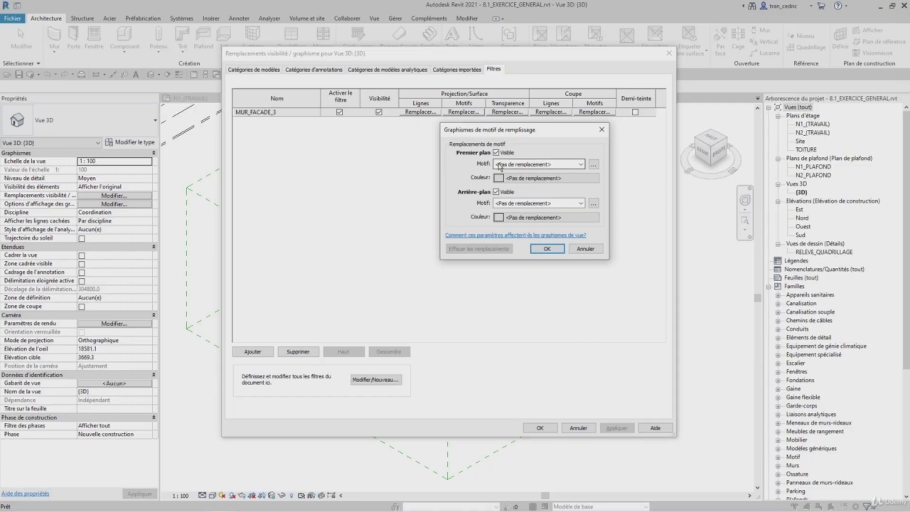
{"action": "left_click", "coordinate": [509, 181]}
{"action": "left_click", "coordinate": [502, 177]}
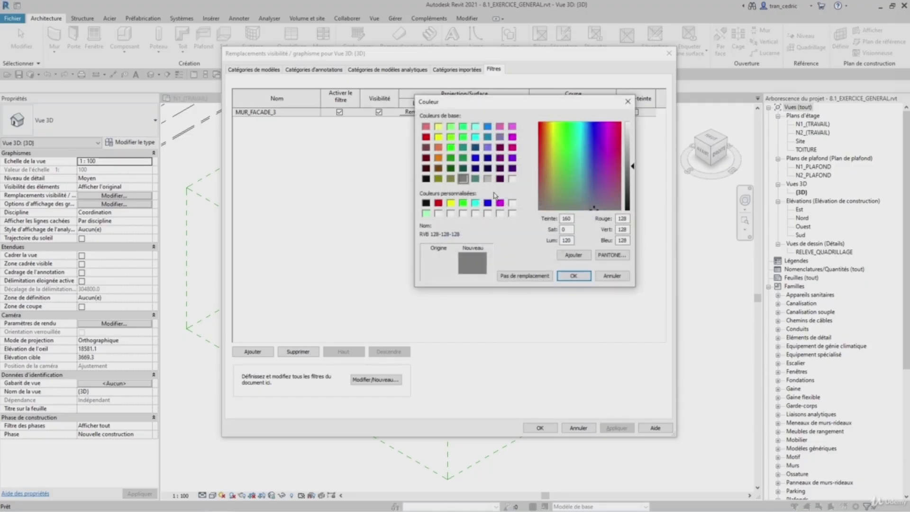
{"action": "left_click", "coordinate": [476, 158]}
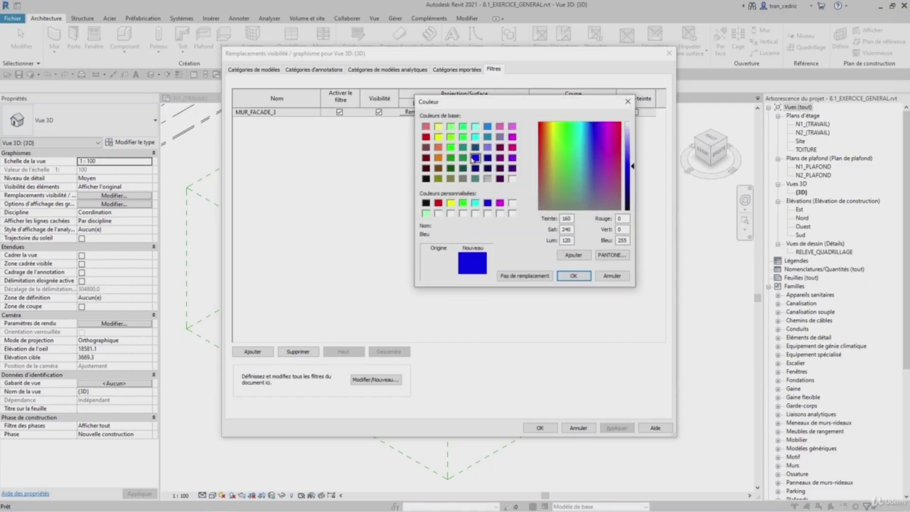
{"action": "left_click", "coordinate": [573, 276]}
{"action": "left_click", "coordinate": [552, 249]}
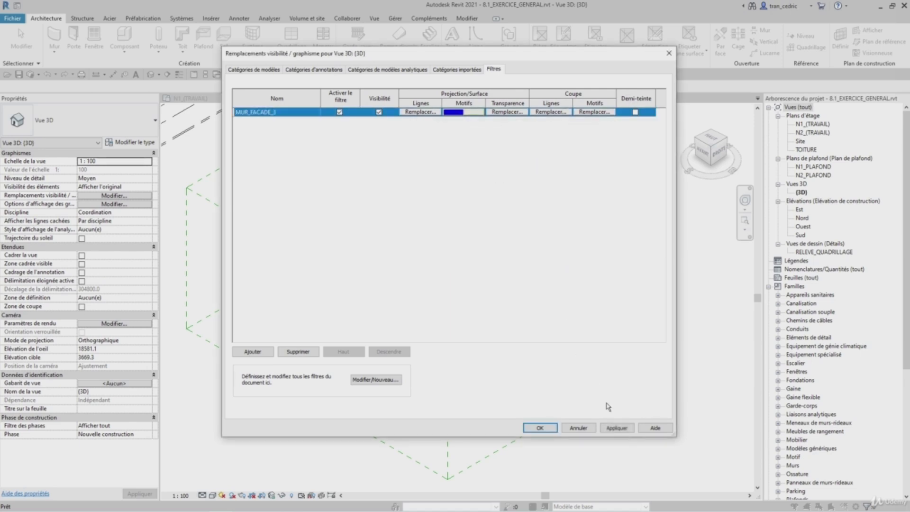
{"action": "left_click", "coordinate": [540, 427]}
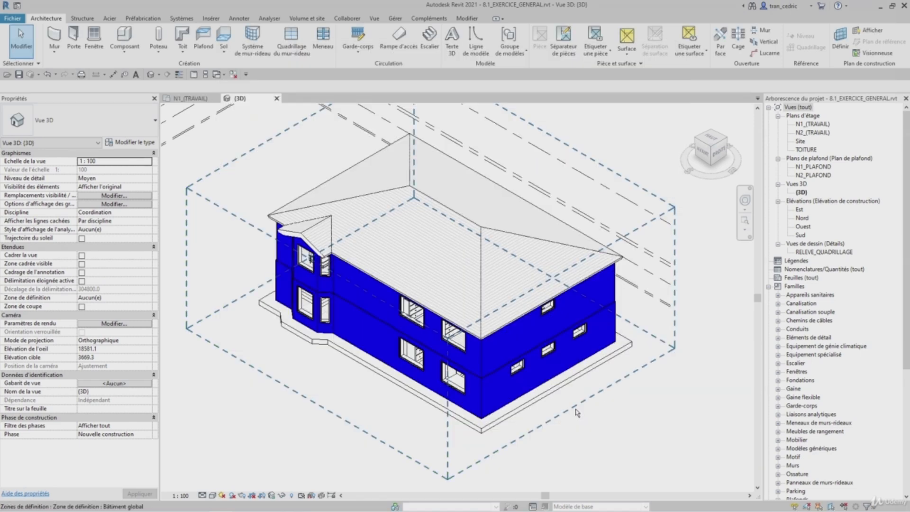
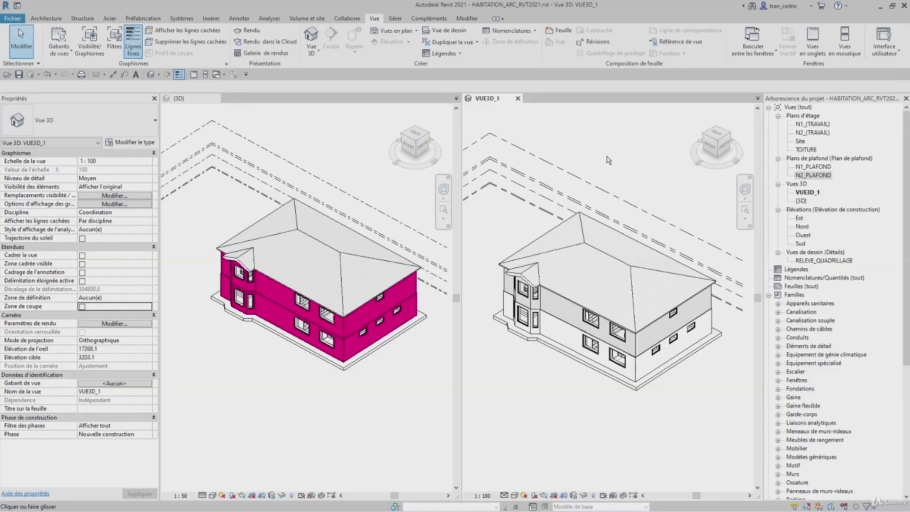
- Switch to the (3D) view and review the filters listed in its Visibility/Graphics overrides
{"action": "left_click", "coordinate": [273, 127]}
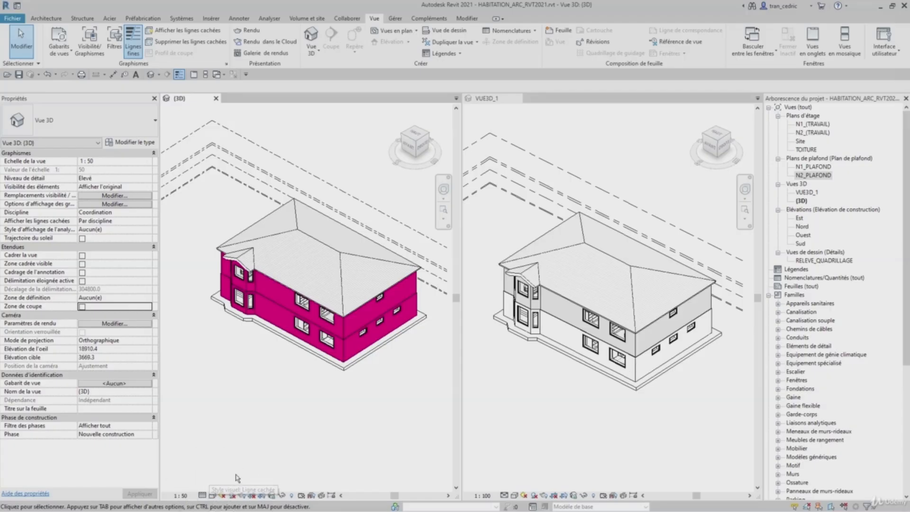
{"action": "key", "text": "g"}
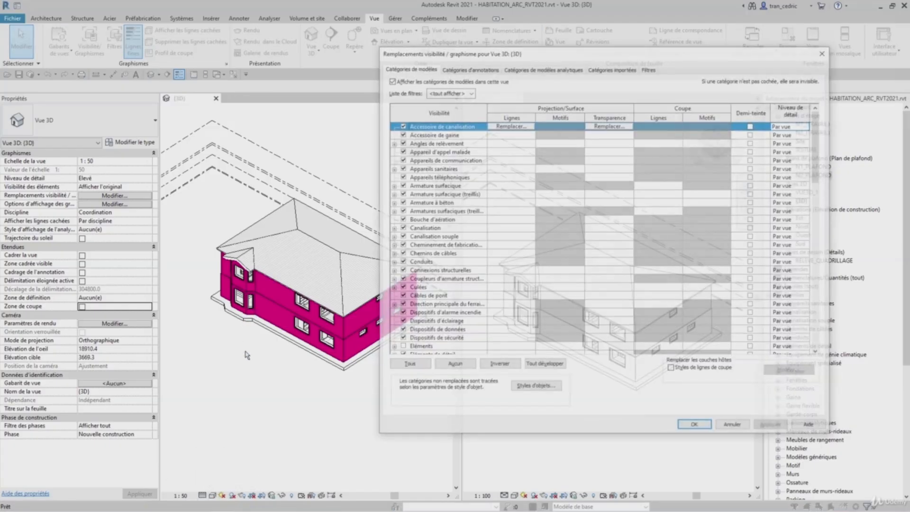
{"action": "left_click", "coordinate": [649, 67]}
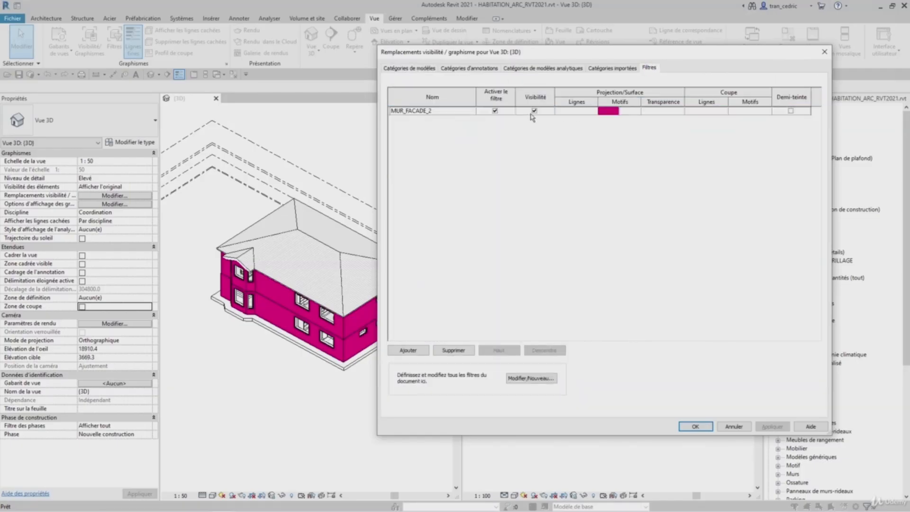
{"action": "left_click", "coordinate": [695, 426]}
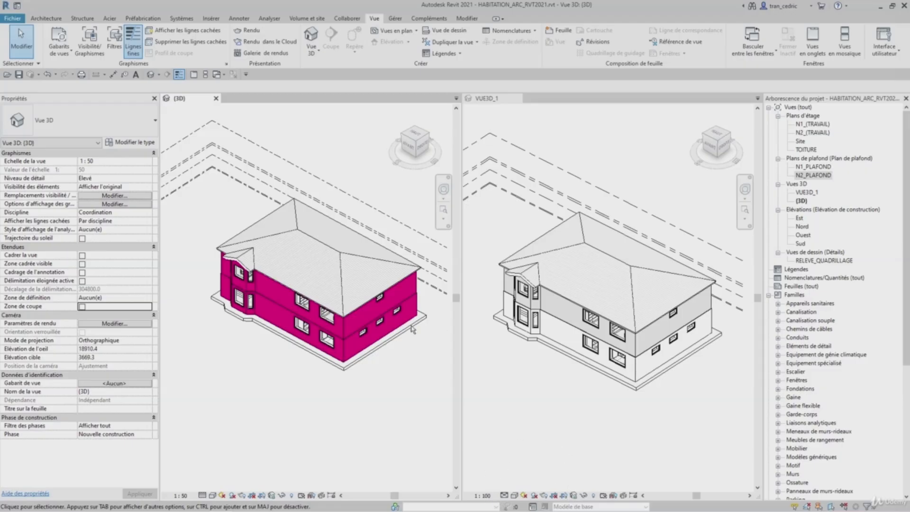
- Create a view template named VUE3D_ROSE from the current 3D view
{"action": "key", "text": "ctrl"}
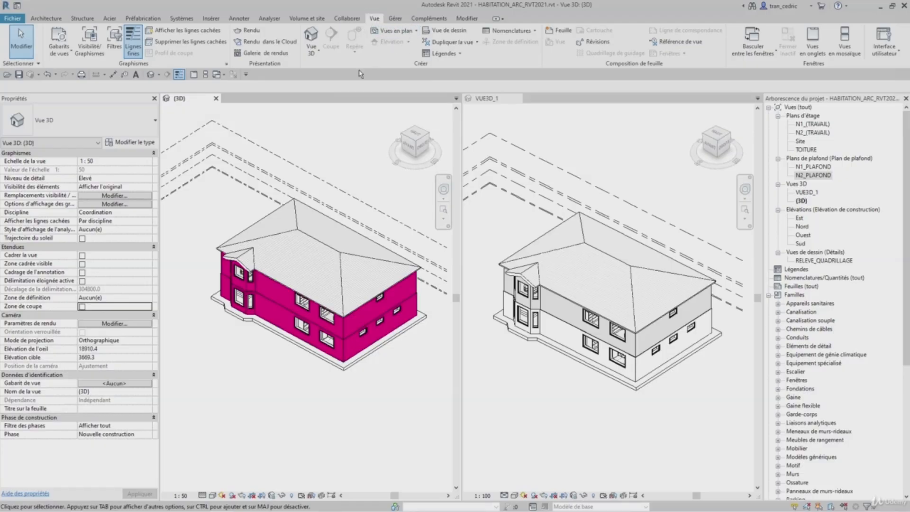
{"action": "left_click", "coordinate": [64, 55]}
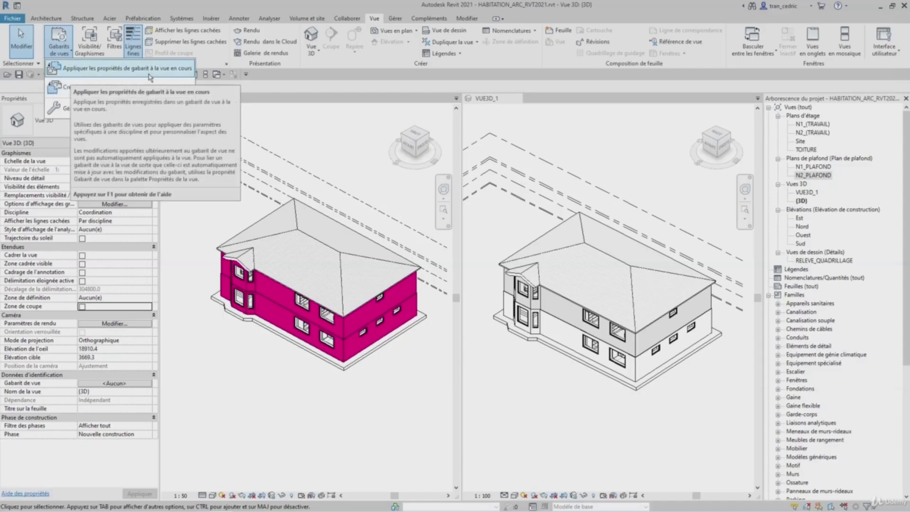
{"action": "left_click", "coordinate": [66, 93]}
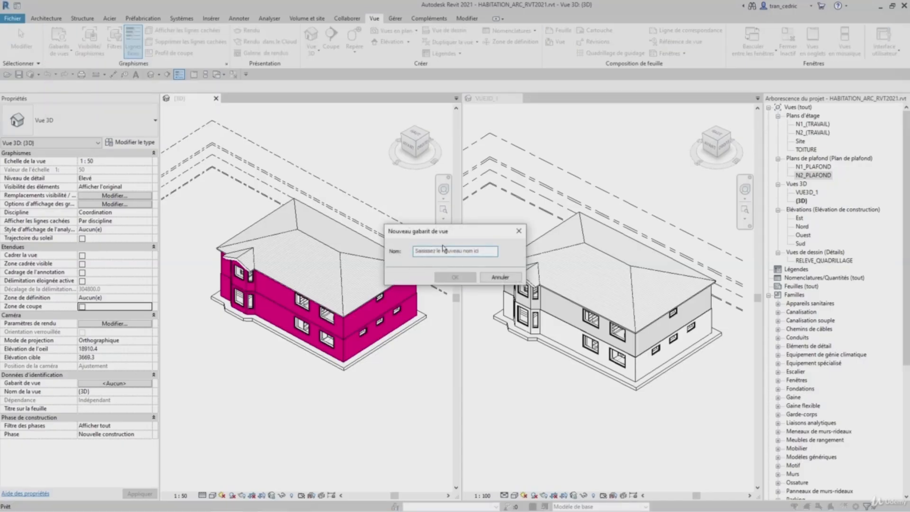
{"action": "type", "text": "VUE3D_ROSE"}
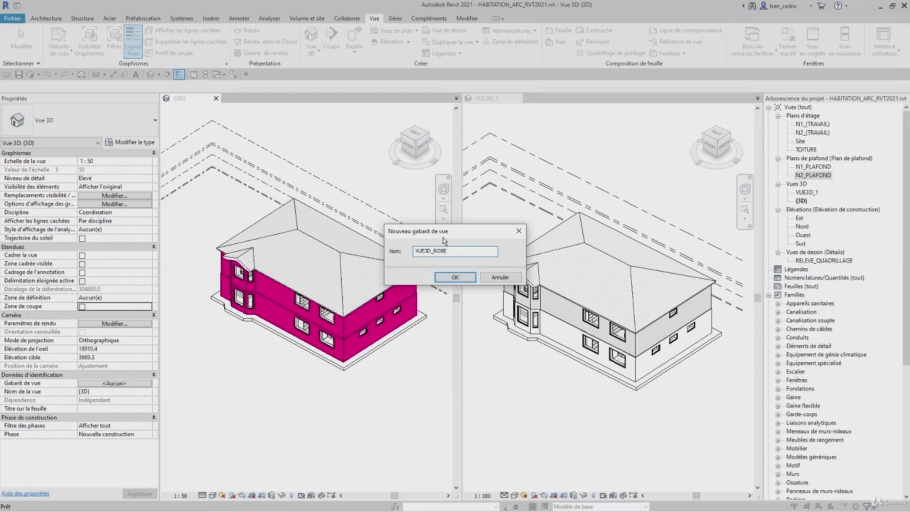
{"action": "left_click", "coordinate": [462, 277]}
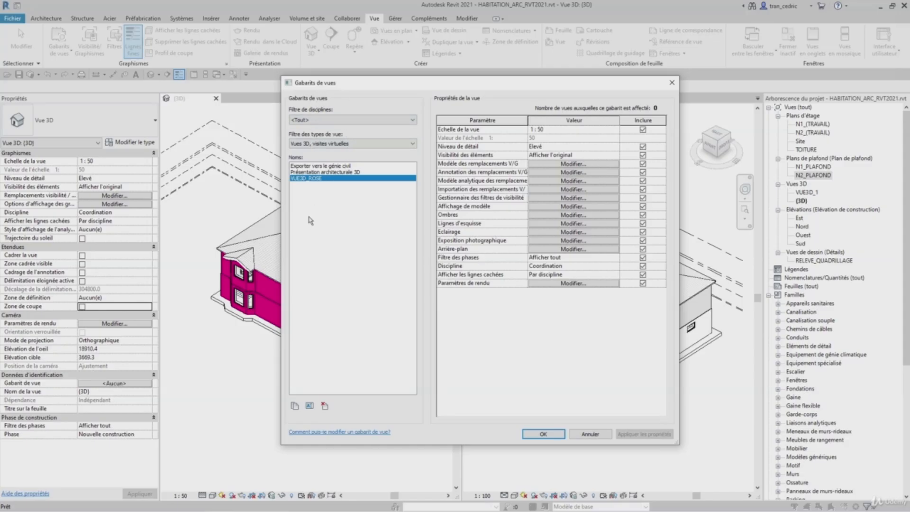
- Browse the view template list by discipline and view type filters and select VUE3D_ROSE
{"action": "key", "text": "ctrl"}
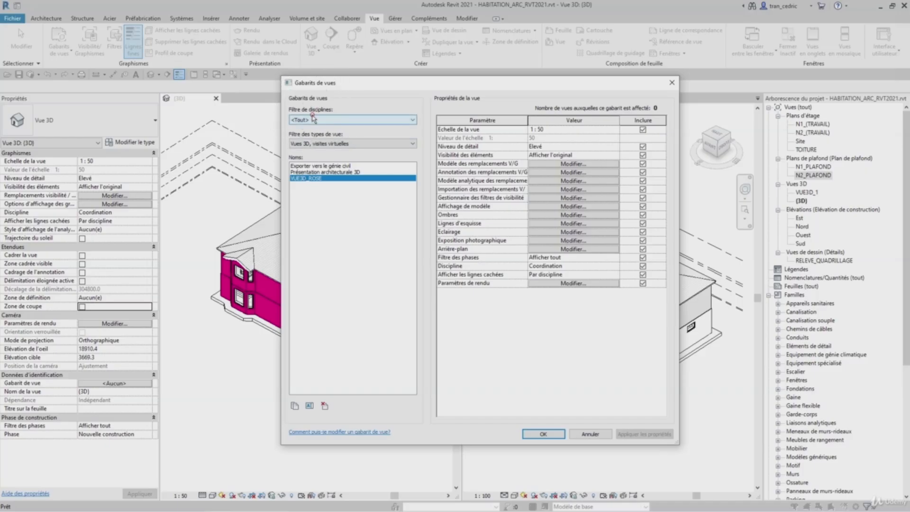
{"action": "left_click", "coordinate": [313, 118]}
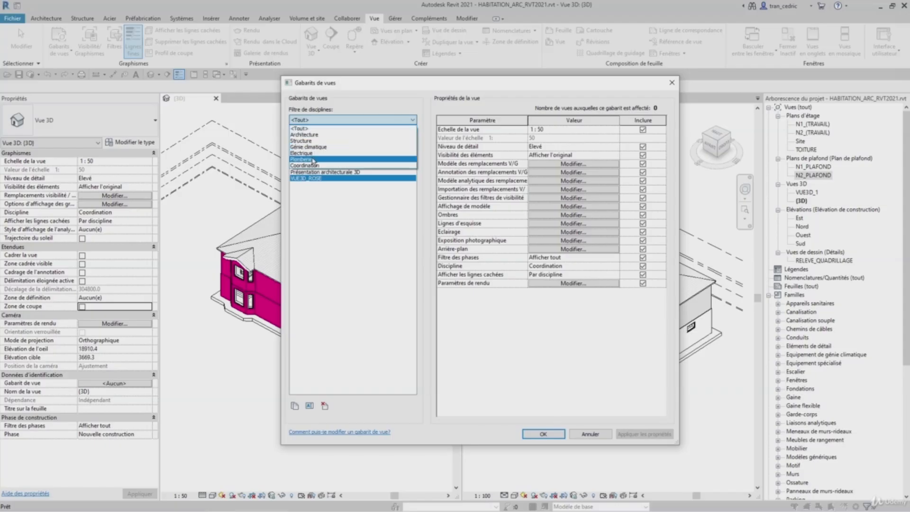
{"action": "left_click", "coordinate": [314, 129]}
{"action": "left_click", "coordinate": [316, 144]}
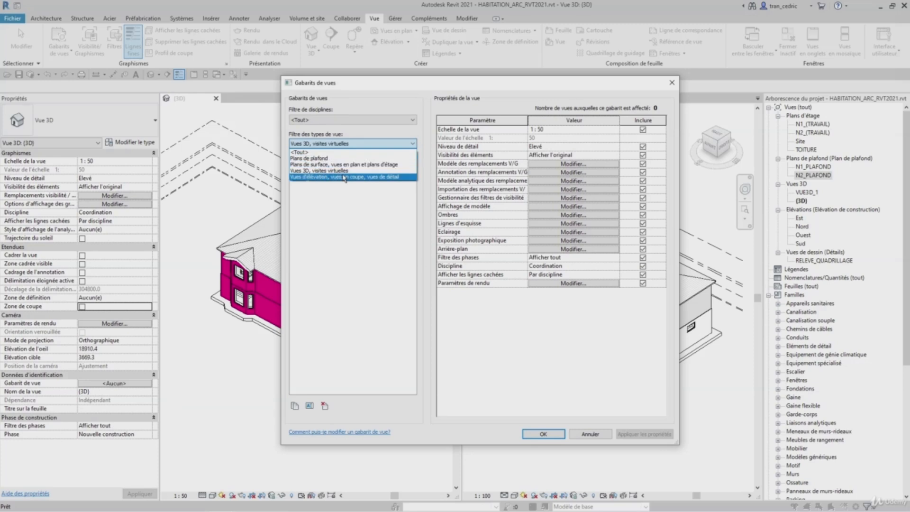
{"action": "left_click", "coordinate": [339, 219]}
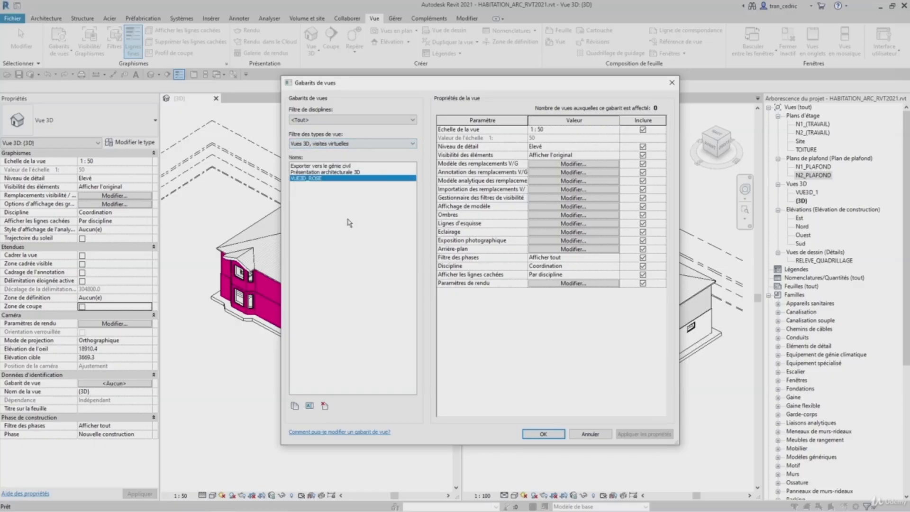
{"action": "left_click", "coordinate": [311, 182]}
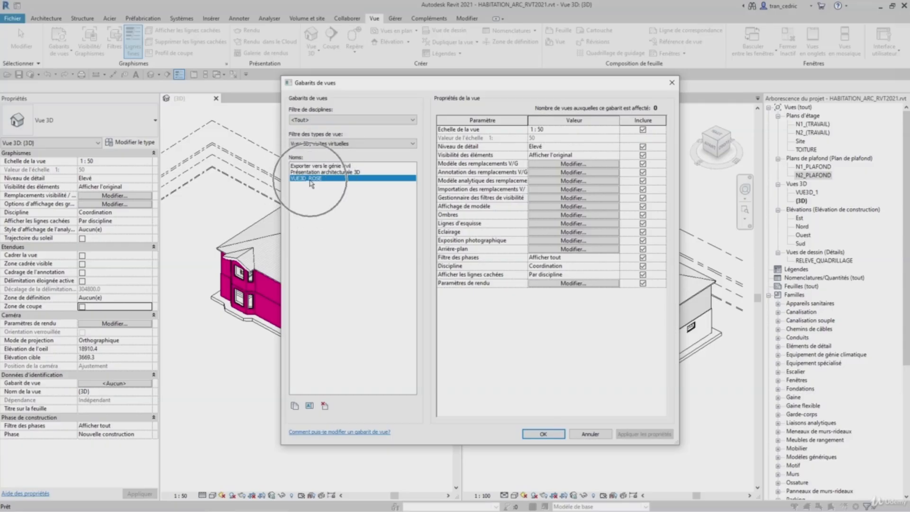
- Open the VUE3D_ROSE template's V/G overrides to review its filters, then close the View Templates dialog
{"action": "left_click", "coordinate": [555, 124]}
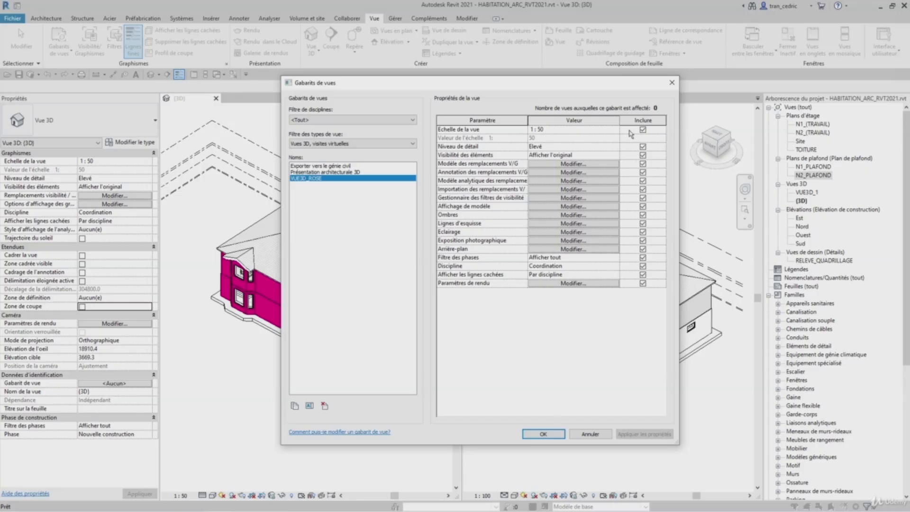
{"action": "key", "text": "ctrl"}
{"action": "key", "text": "ctrl"}
{"action": "left_click", "coordinate": [551, 164]}
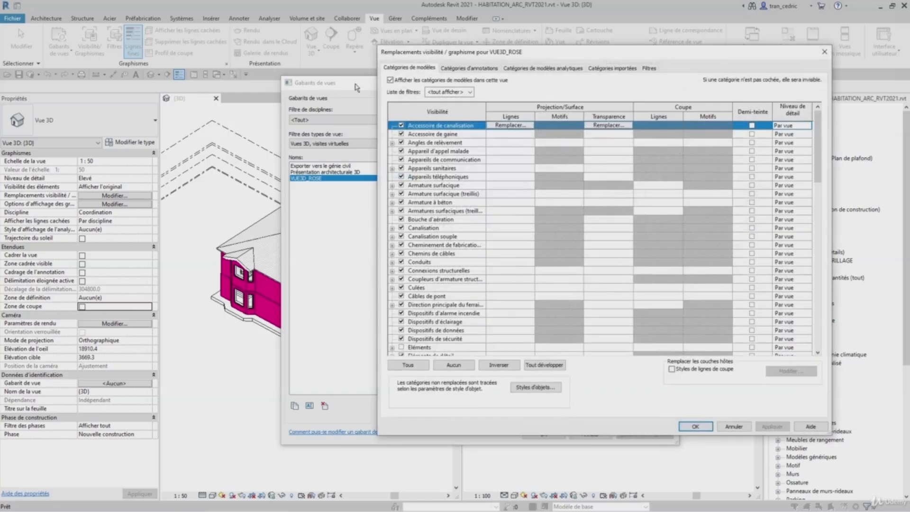
{"action": "left_click", "coordinate": [649, 68]}
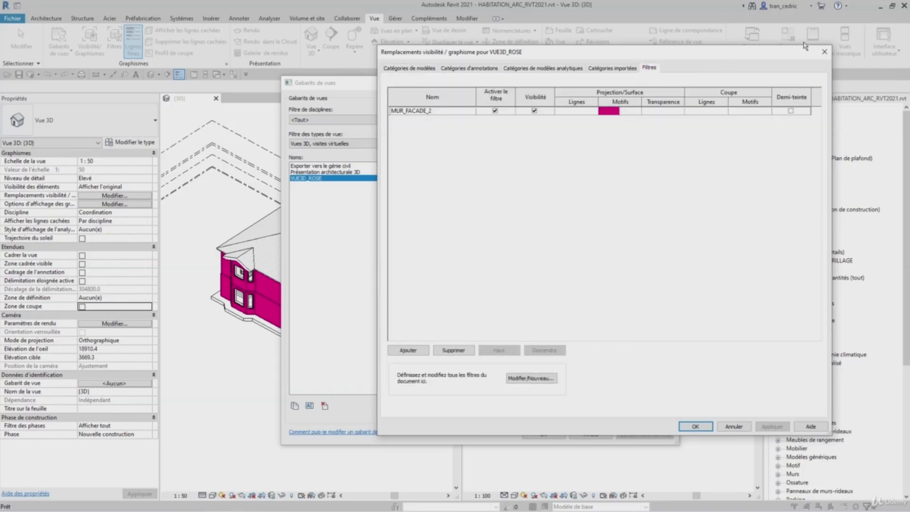
{"action": "left_click", "coordinate": [824, 51]}
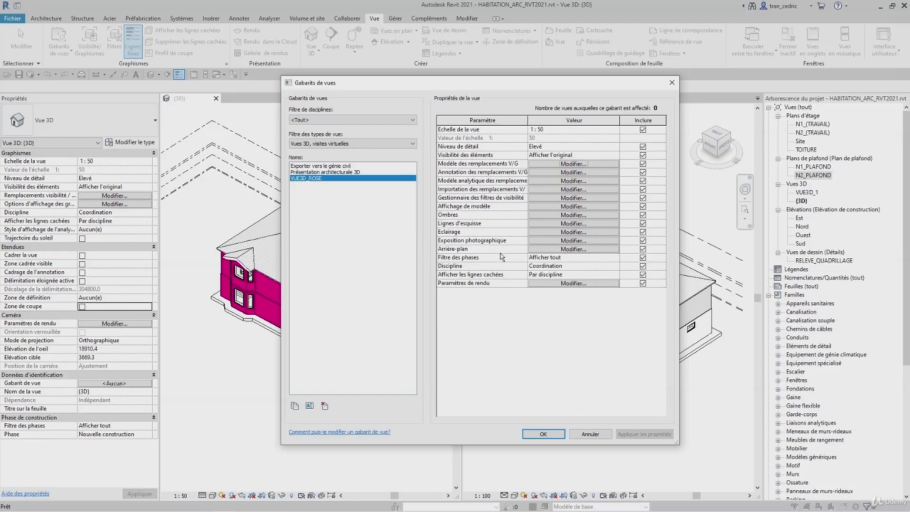
{"action": "key", "text": "ctrl"}
{"action": "key", "text": "ctrl"}
{"action": "key", "text": "ctrl"}
{"action": "key", "text": "ctrl"}
{"action": "key", "text": "ctrl"}
{"action": "key", "text": "ctrl"}
{"action": "left_click", "coordinate": [546, 433]}
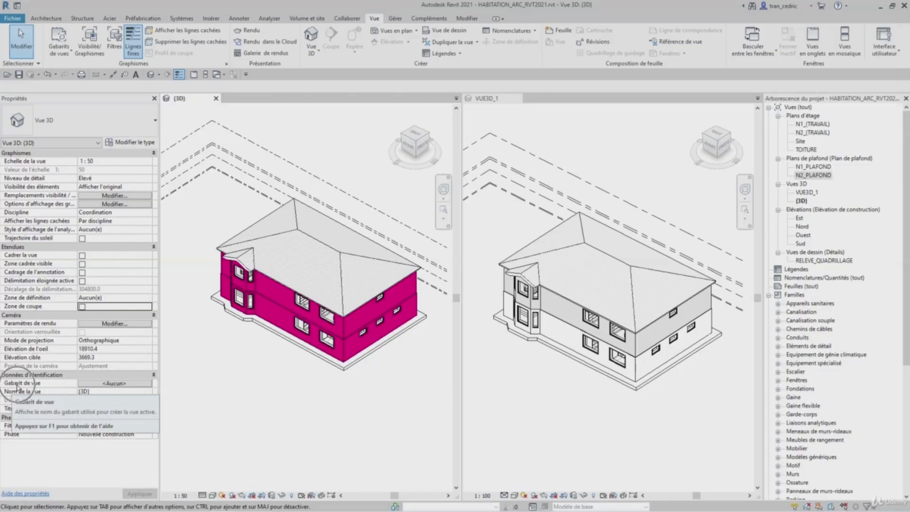
- Assign the VUE3D_ROSE view template to the (3D) view
{"action": "left_click", "coordinate": [101, 384]}
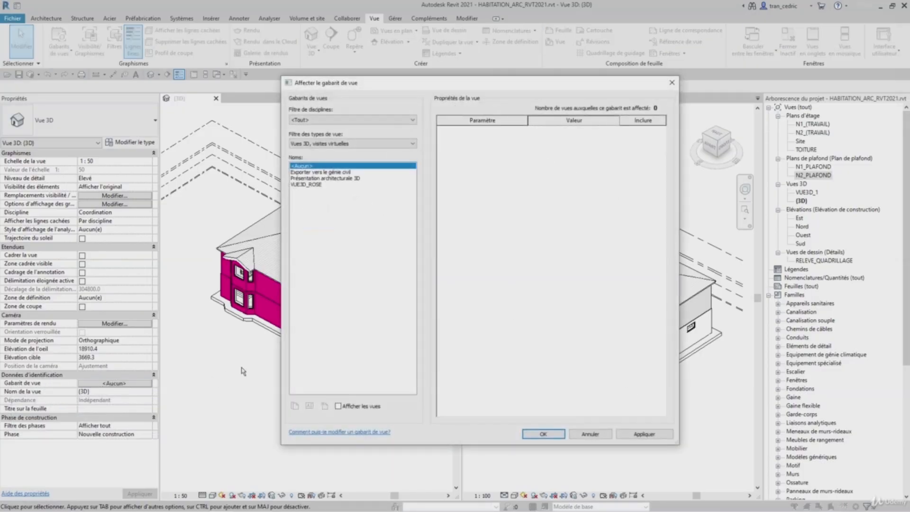
{"action": "left_click", "coordinate": [310, 185]}
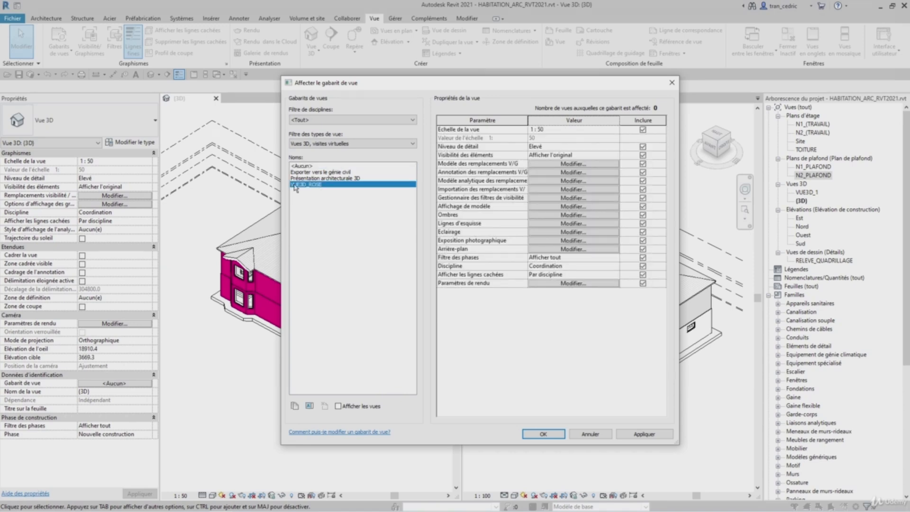
{"action": "left_click", "coordinate": [543, 433]}
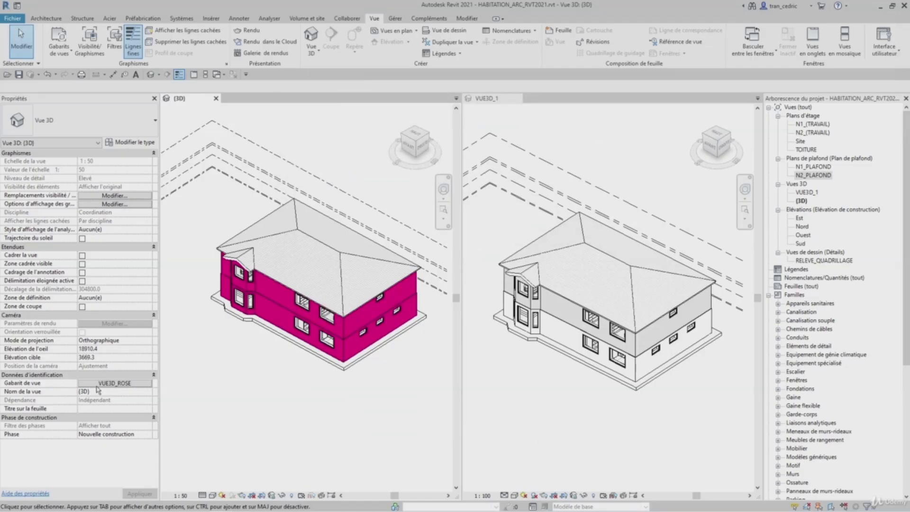
- Activate the VUE3D_1 view and assign it the VUE3D_ROSE view template
{"action": "key", "text": "ctrl"}
{"action": "key", "text": "ctrl"}
{"action": "left_click", "coordinate": [515, 359]}
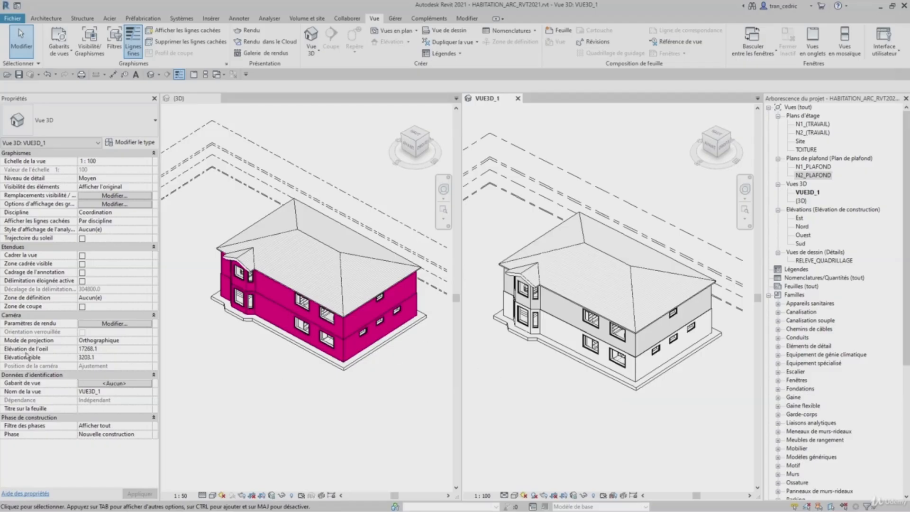
{"action": "left_click", "coordinate": [104, 382]}
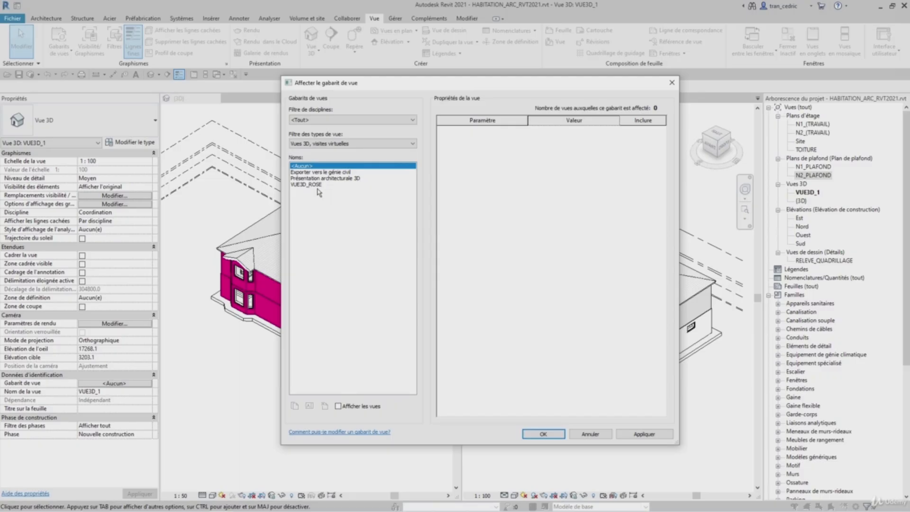
{"action": "left_click", "coordinate": [313, 186]}
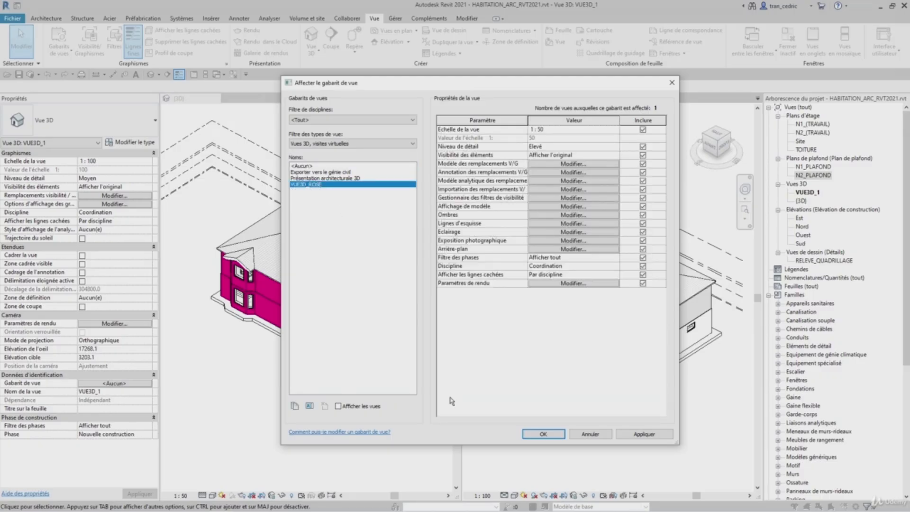
{"action": "left_click", "coordinate": [543, 434]}
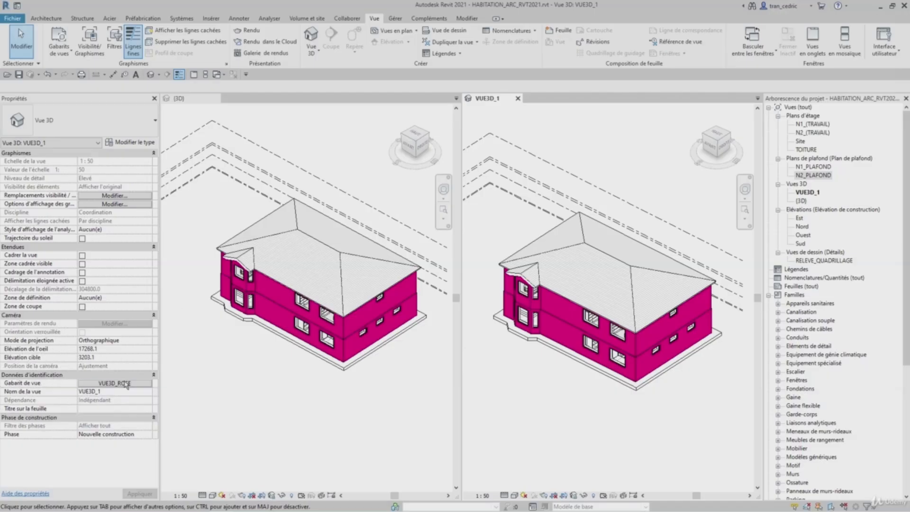
- Review the VUE3D_ROSE template's V/G overrides and the VUE3D_1 view's Visibility/Graphics dialog
{"action": "left_click", "coordinate": [115, 383]}
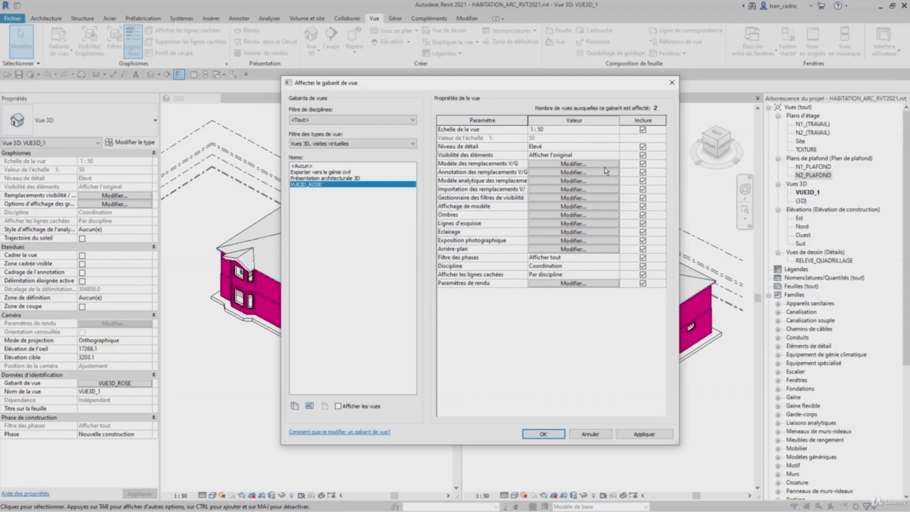
{"action": "left_click", "coordinate": [602, 164]}
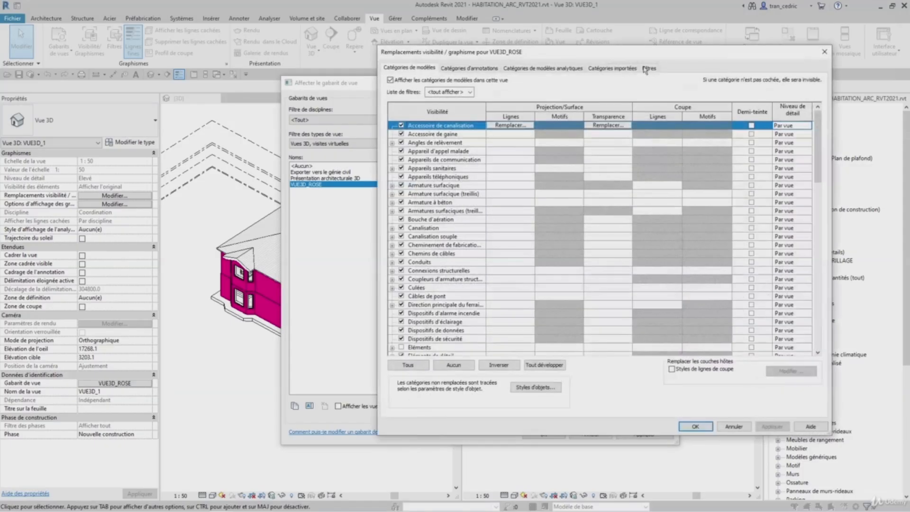
{"action": "left_click", "coordinate": [824, 51]}
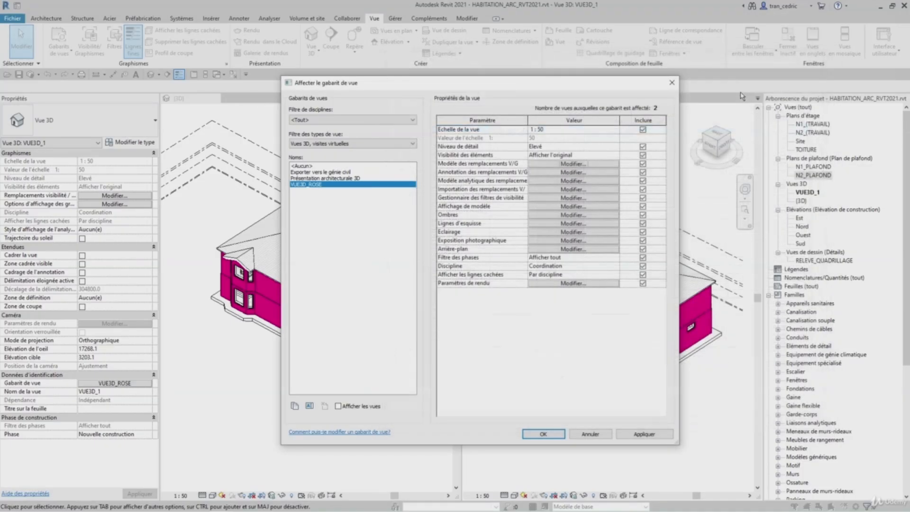
{"action": "left_click", "coordinate": [670, 85]}
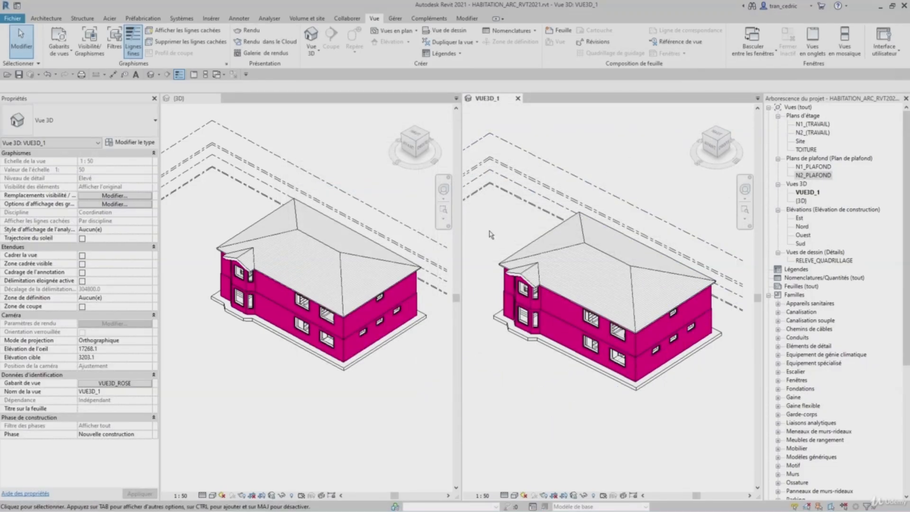
{"action": "key", "text": "v"}
{"action": "key", "text": "g"}
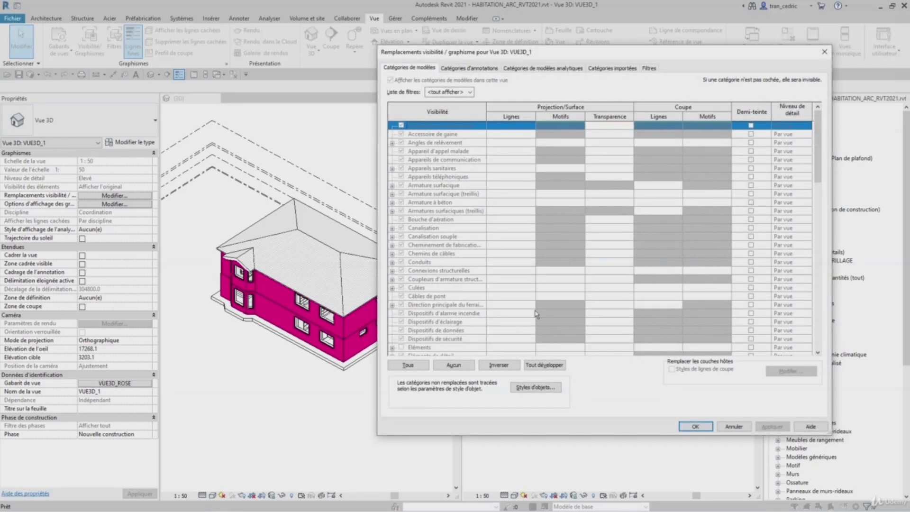
{"action": "left_click", "coordinate": [824, 52]}
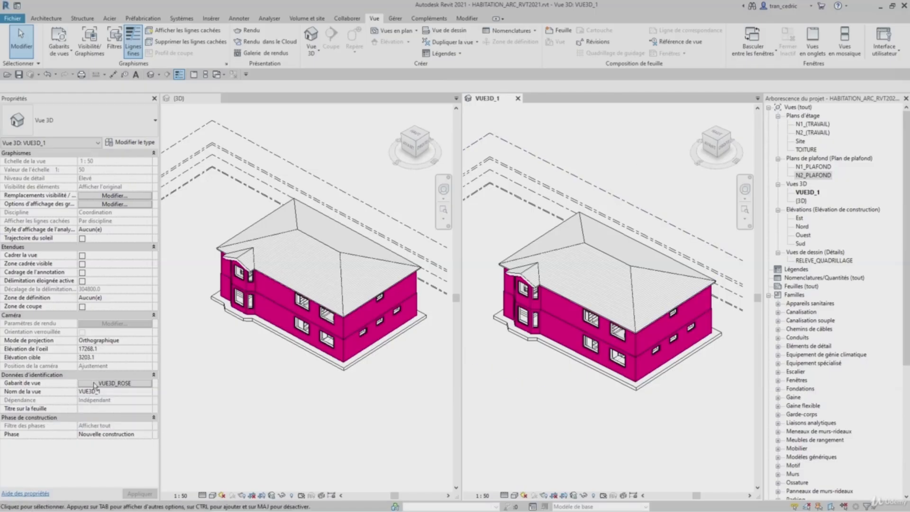
{"action": "left_click", "coordinate": [119, 384]}
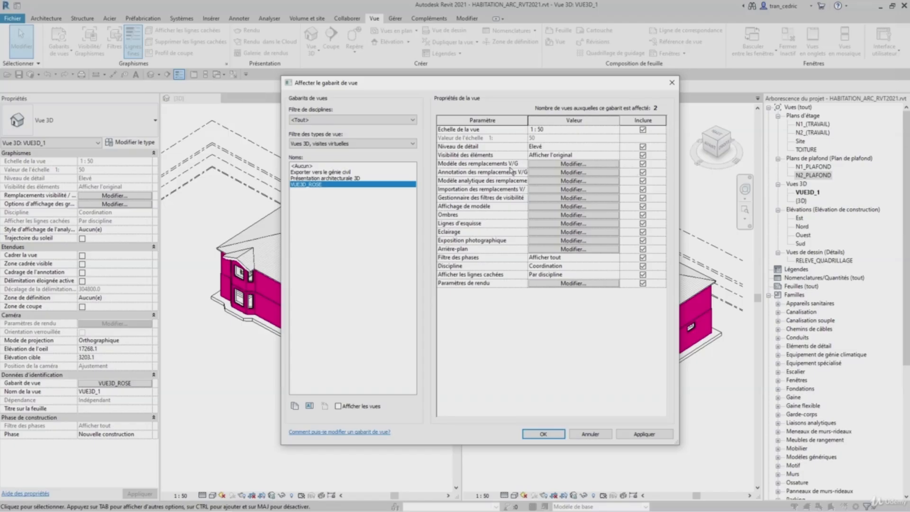
{"action": "key", "text": "ctrl"}
{"action": "key", "text": "ctrl"}
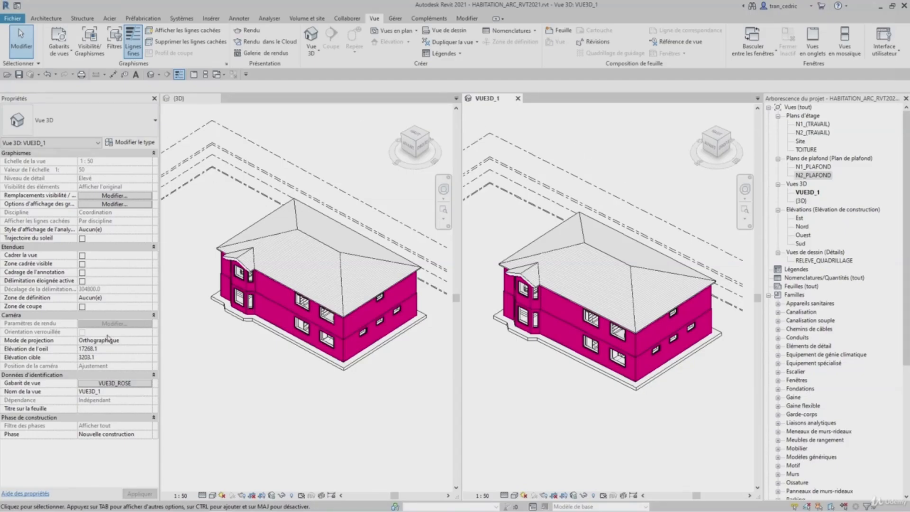
- In the VUE3D_ROSE template's filter overrides, set the MUR_FACADE_2 surface foreground pattern colour to RGB 128-128-255
{"action": "left_click", "coordinate": [150, 384]}
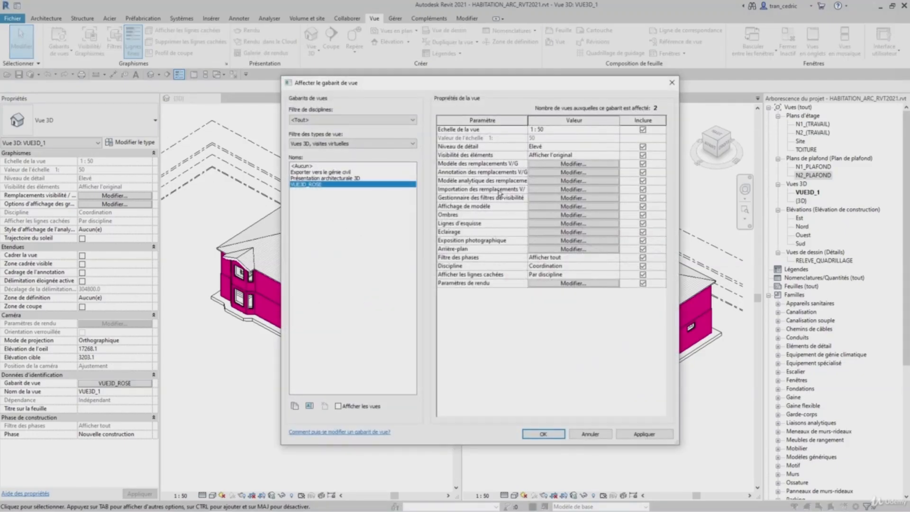
{"action": "left_click", "coordinate": [541, 198]}
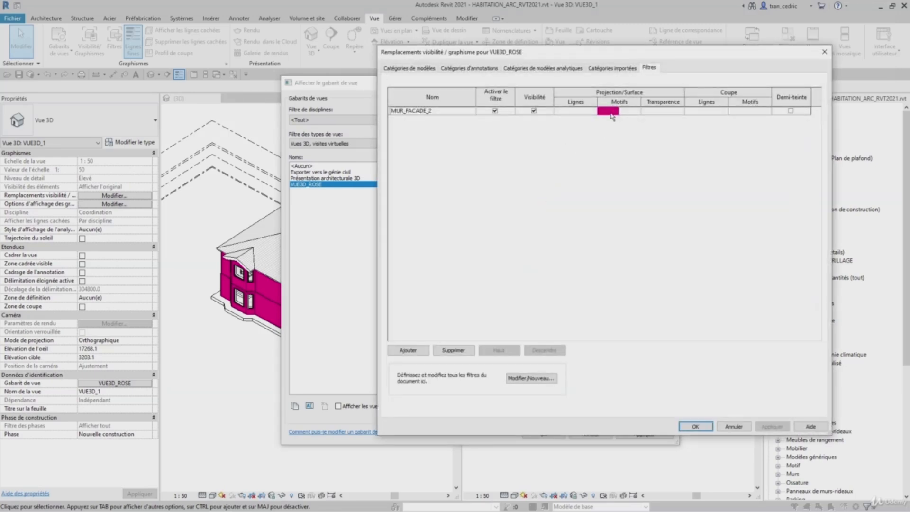
{"action": "left_click", "coordinate": [610, 112]}
{"action": "left_click", "coordinate": [611, 114]}
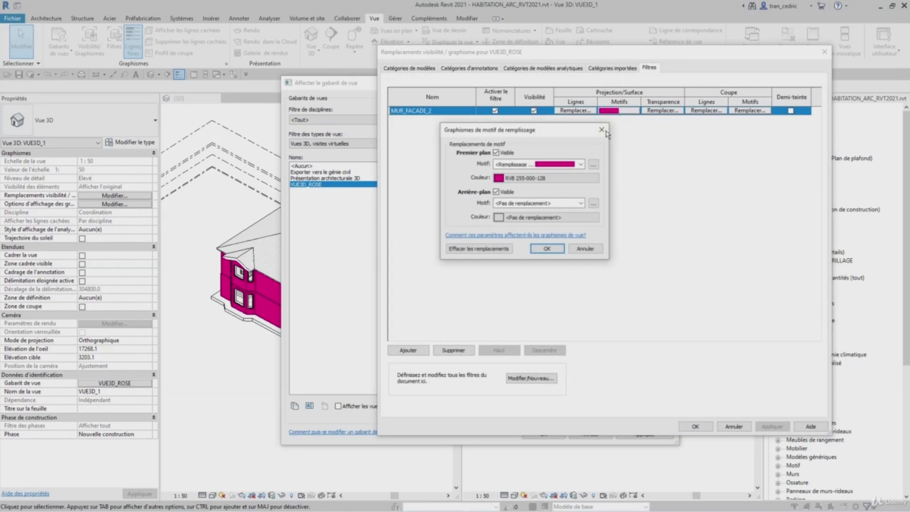
{"action": "left_click", "coordinate": [554, 178]}
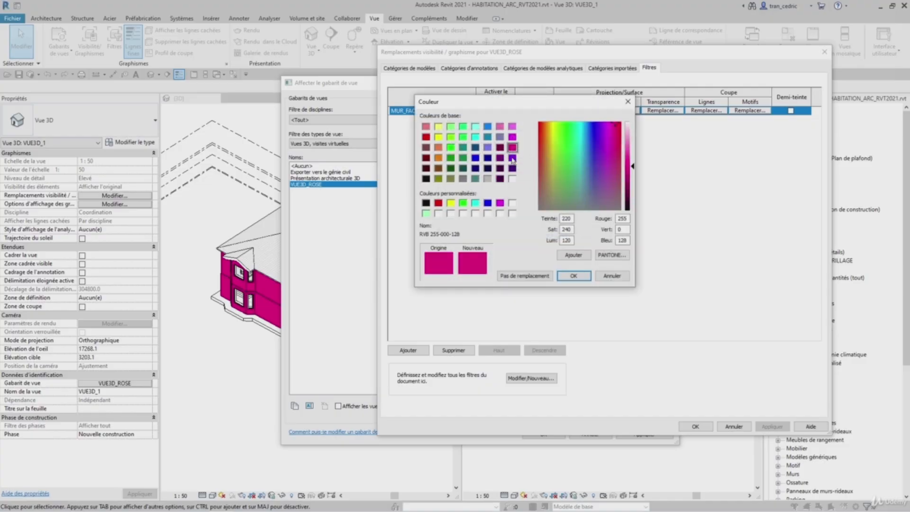
{"action": "left_click", "coordinate": [488, 148]}
{"action": "left_click", "coordinate": [572, 276]}
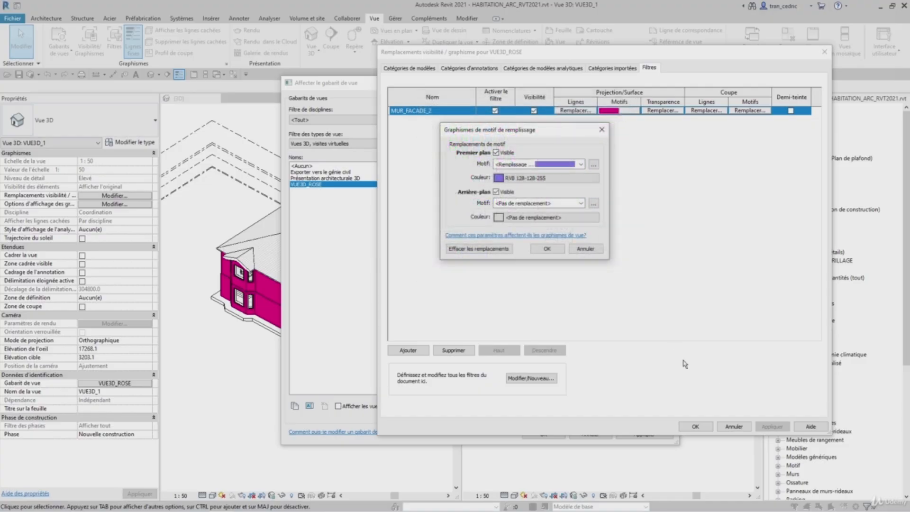
{"action": "left_click", "coordinate": [558, 251]}
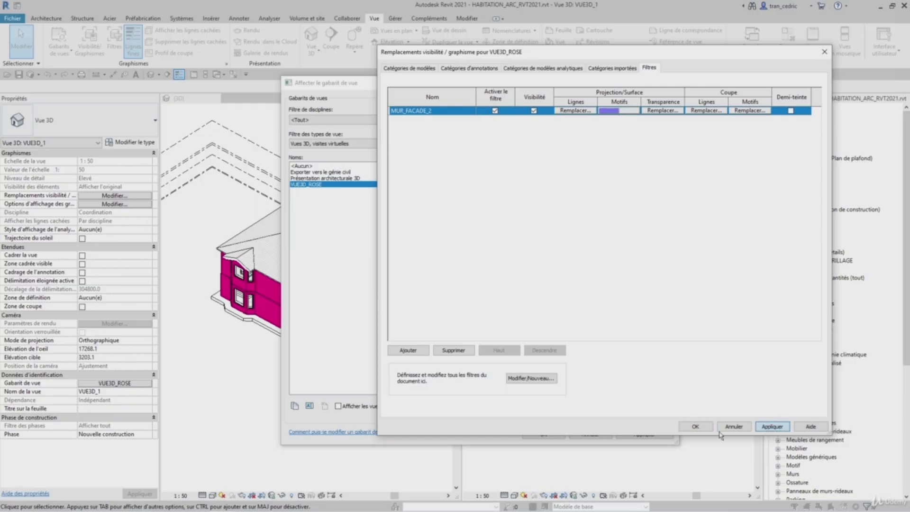
{"action": "left_click", "coordinate": [702, 429]}
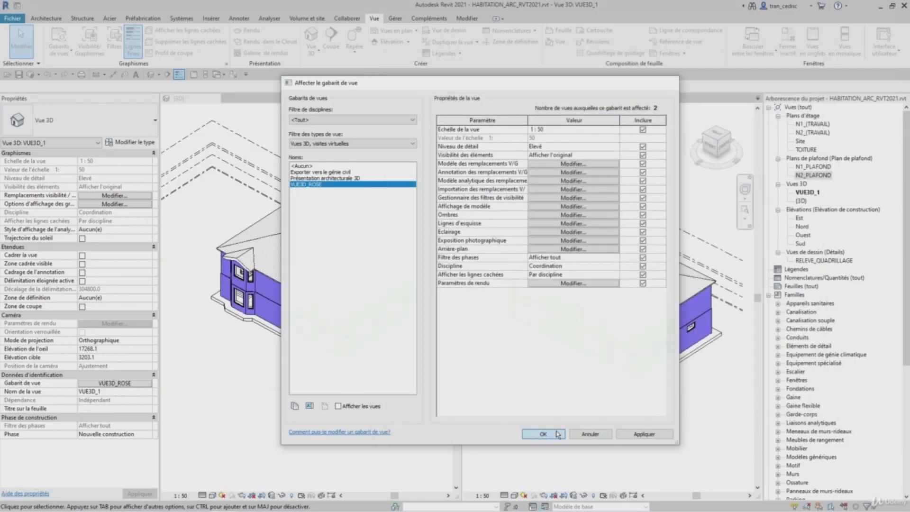
{"action": "left_click", "coordinate": [554, 431]}
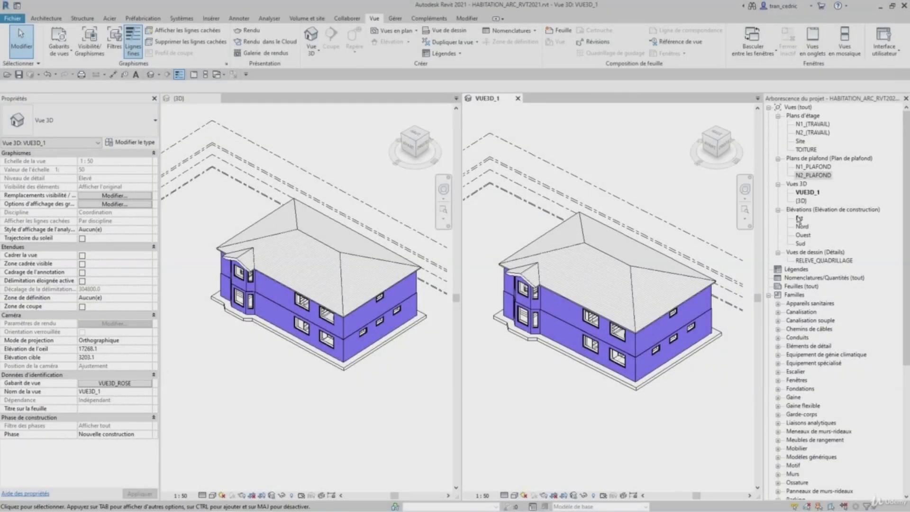
- Rename the (3D) view in the project browser to VUE3D_2
{"action": "right_click", "coordinate": [804, 200]}
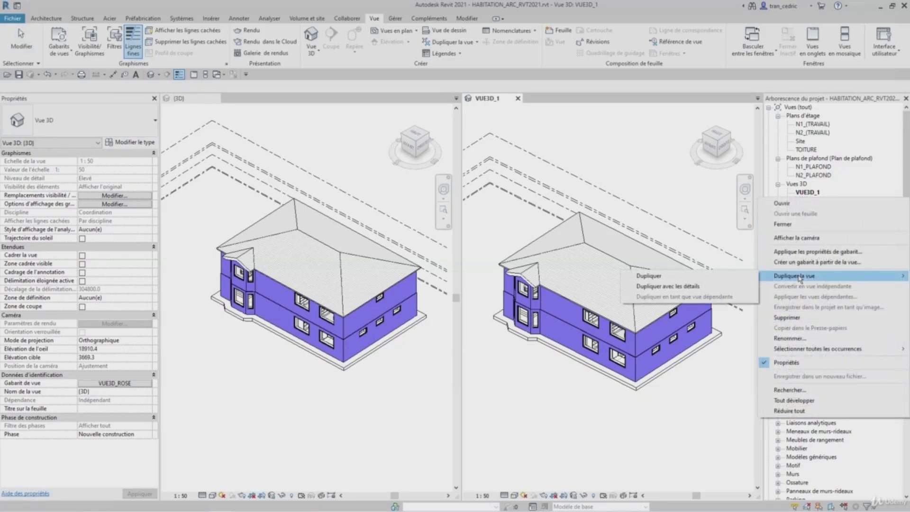
{"action": "left_click", "coordinate": [789, 338]}
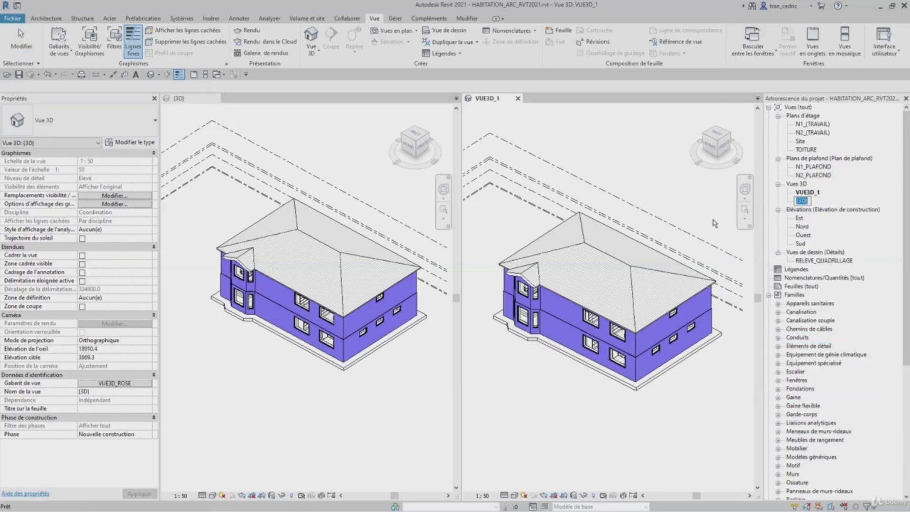
{"action": "type", "text": "VUE3D_2"}
{"action": "key", "text": "Return"}
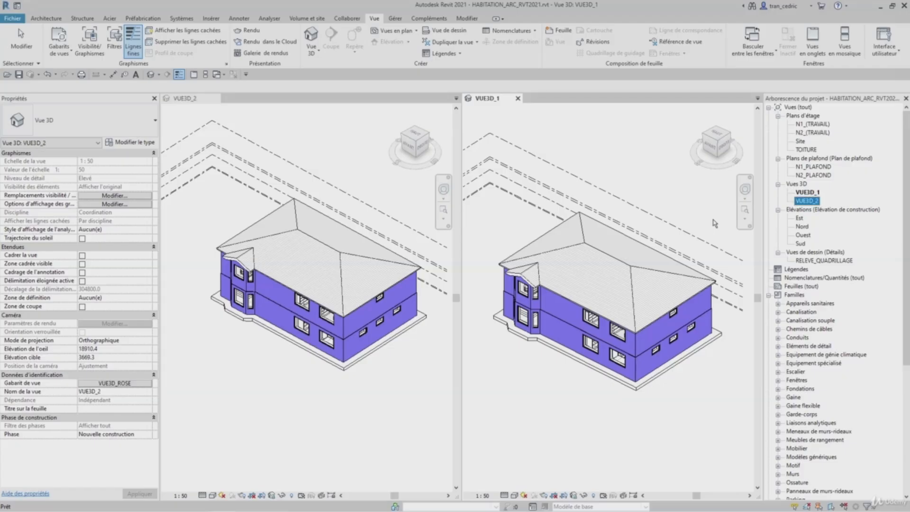
- Open a new default 3D view and apply the VUE3D_ROSE template properties to it
{"action": "left_click", "coordinate": [543, 145]}
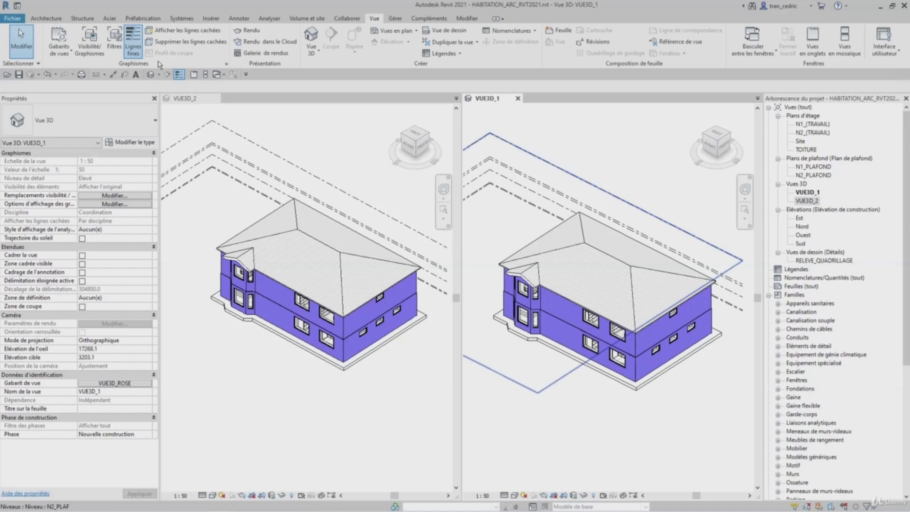
{"action": "left_click", "coordinate": [150, 74]}
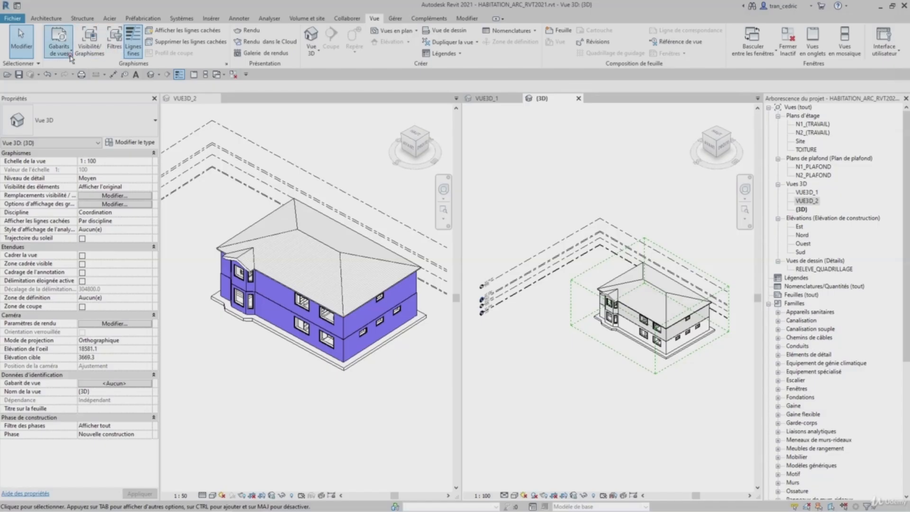
{"action": "left_click", "coordinate": [70, 55]}
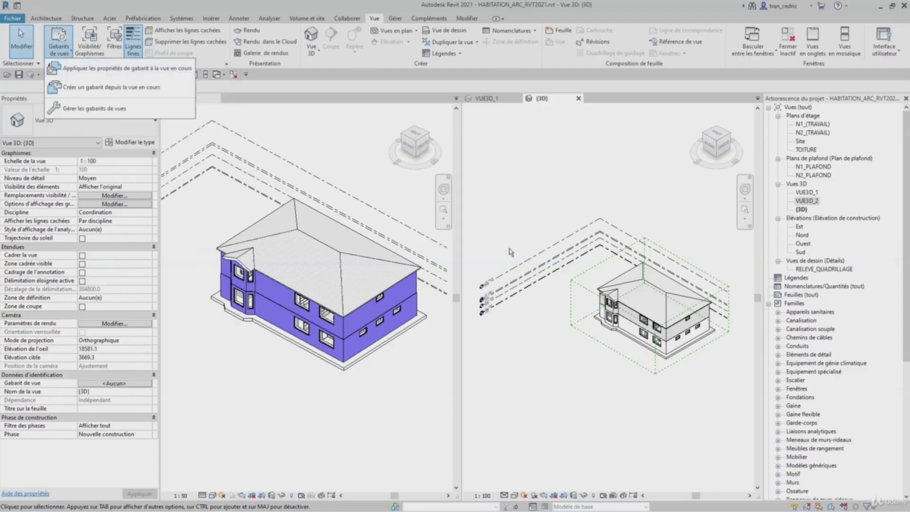
{"action": "left_click", "coordinate": [118, 68]}
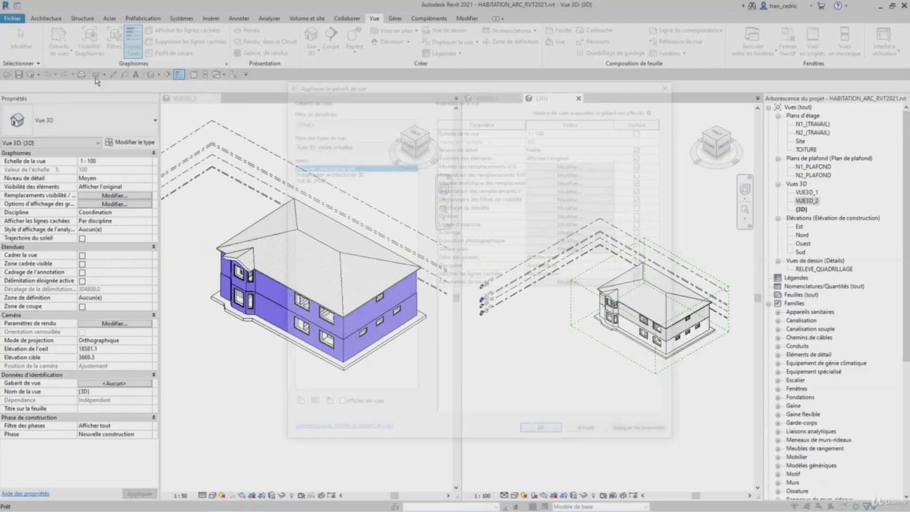
{"action": "left_click", "coordinate": [309, 178]}
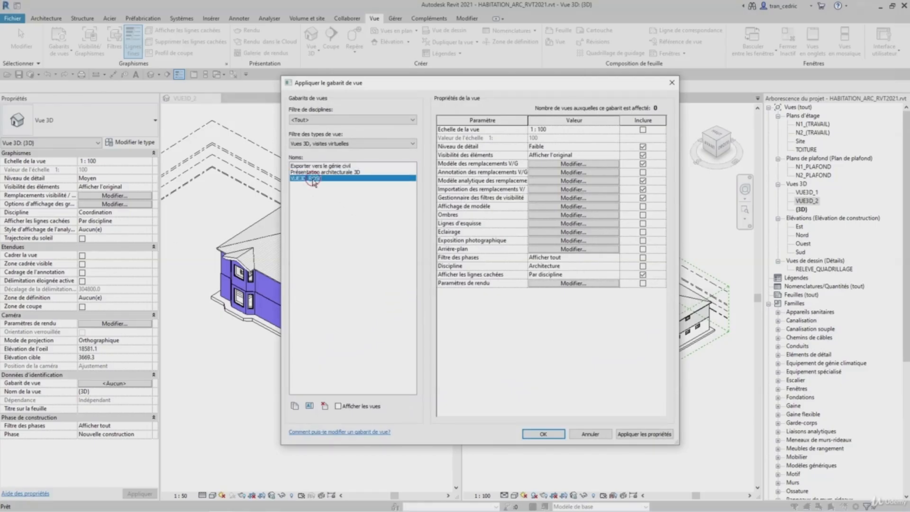
{"action": "left_click", "coordinate": [543, 434]}
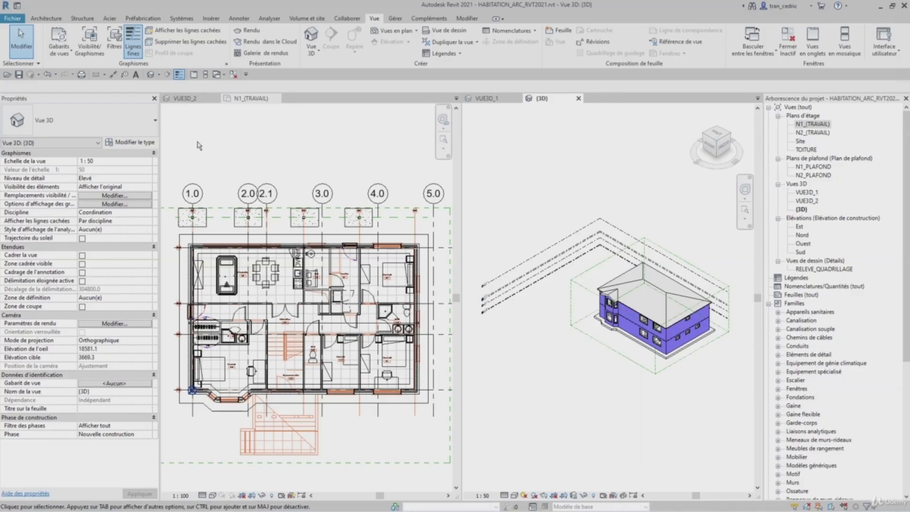
- Apply the VUE3D_ROSE template properties to the N1_(TRAVAIL) floor plan, listing 3D view templates to find it
{"action": "left_click", "coordinate": [220, 137]}
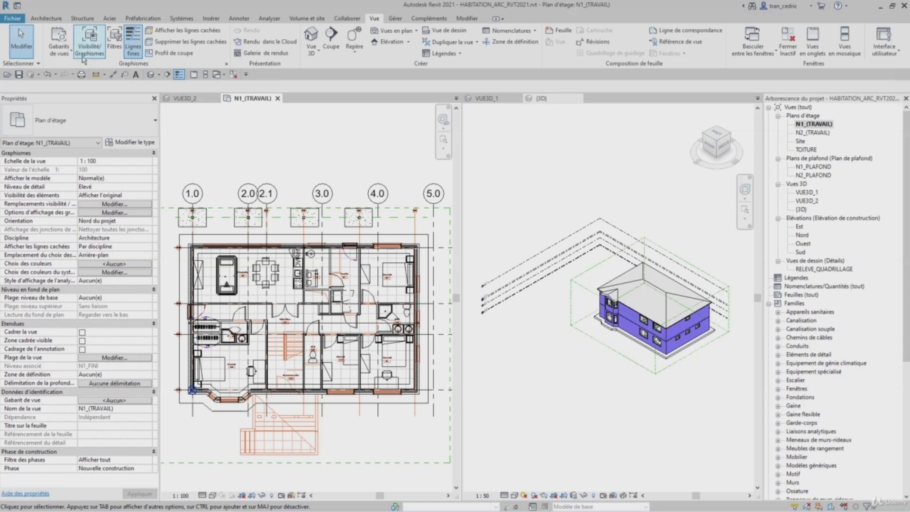
{"action": "left_click", "coordinate": [49, 48]}
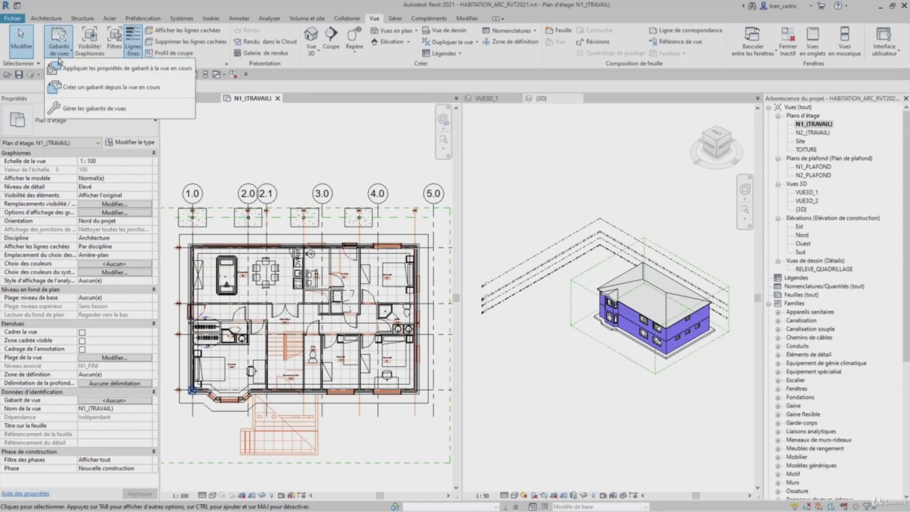
{"action": "left_click", "coordinate": [82, 69]}
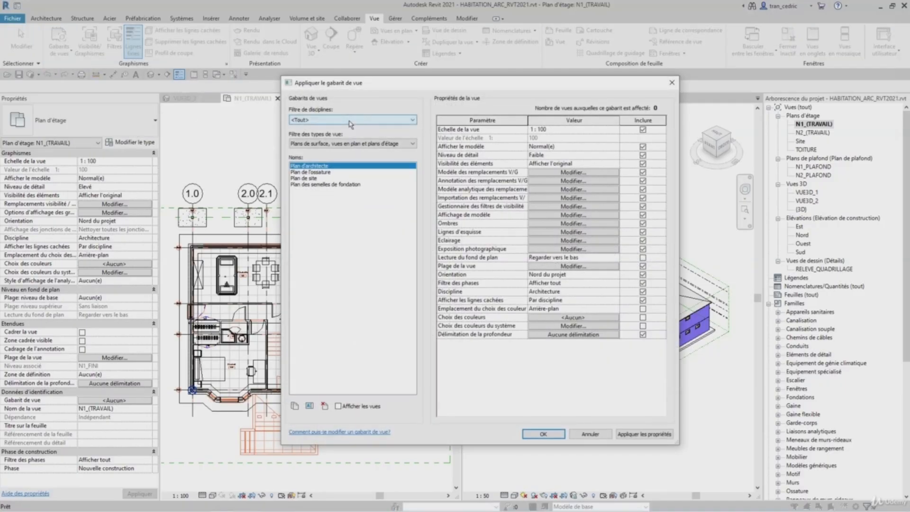
{"action": "left_click", "coordinate": [355, 143]}
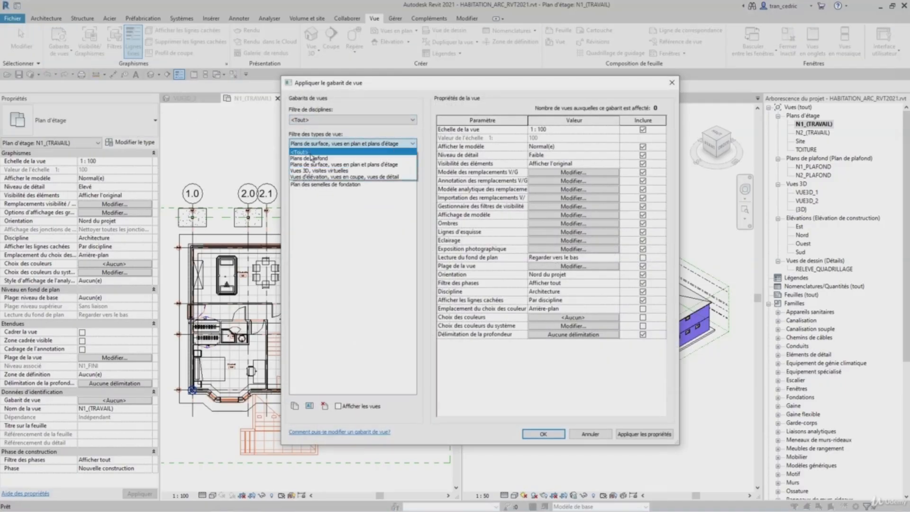
{"action": "left_click", "coordinate": [313, 172]}
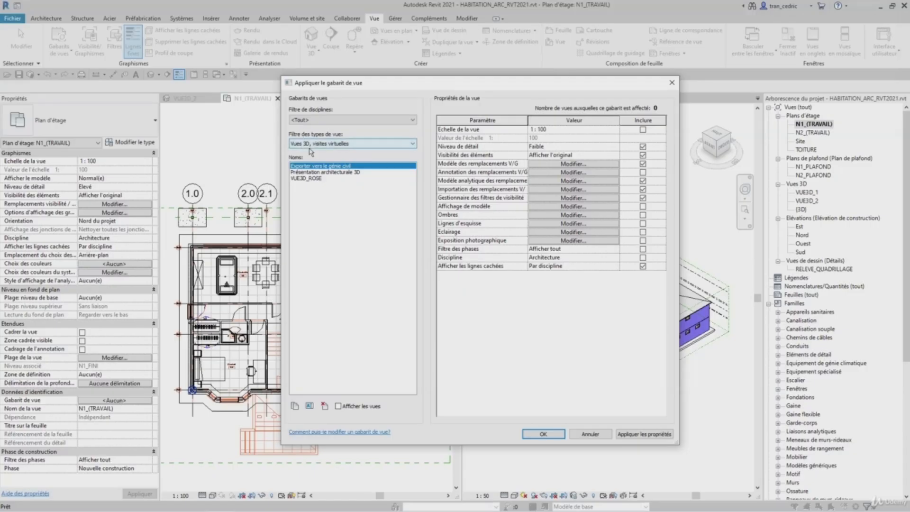
{"action": "left_click", "coordinate": [305, 179]}
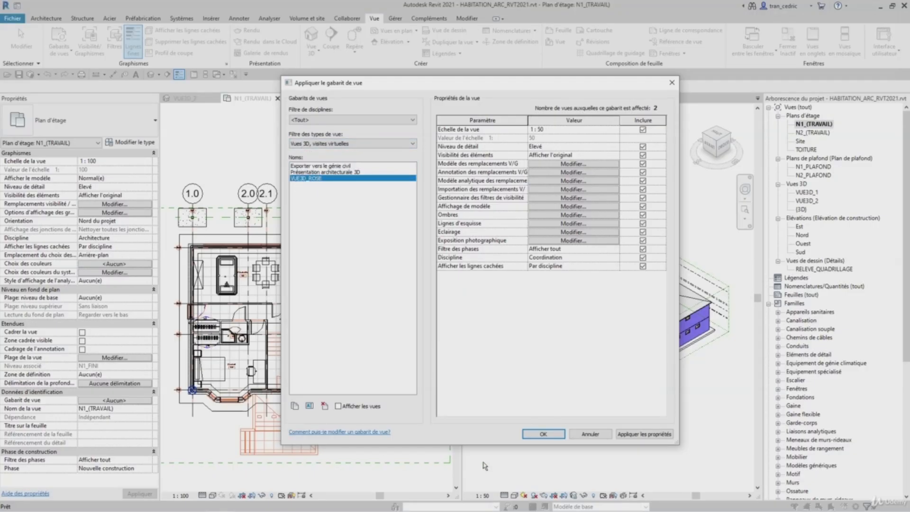
{"action": "left_click", "coordinate": [543, 434]}
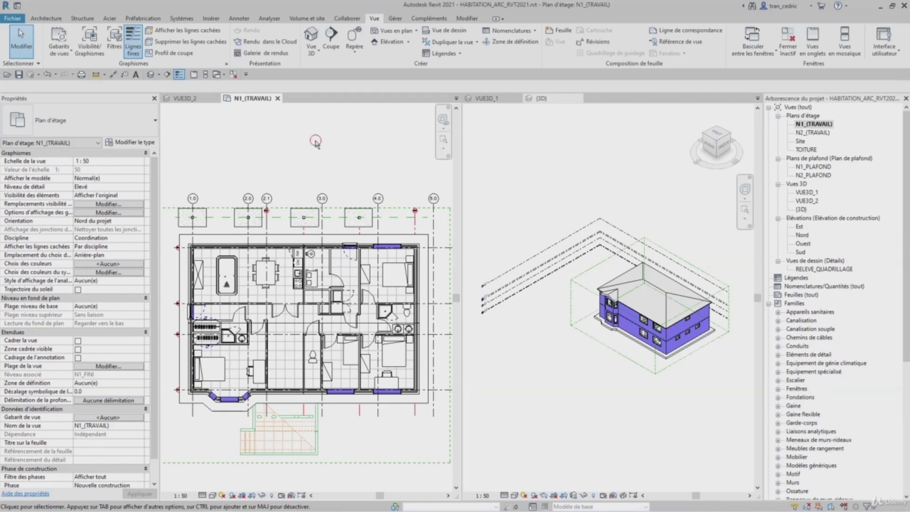
- Override the graphics of one P_FACADE_BRIQUE wall in VUE3D_2 by element, giving its surface foreground a solid fill in red
{"action": "left_click", "coordinate": [56, 53]}
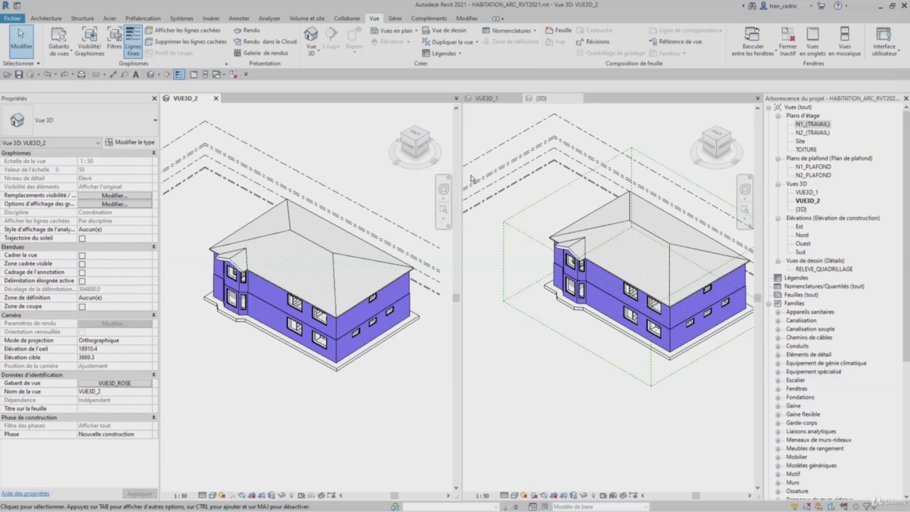
{"action": "left_click", "coordinate": [266, 297]}
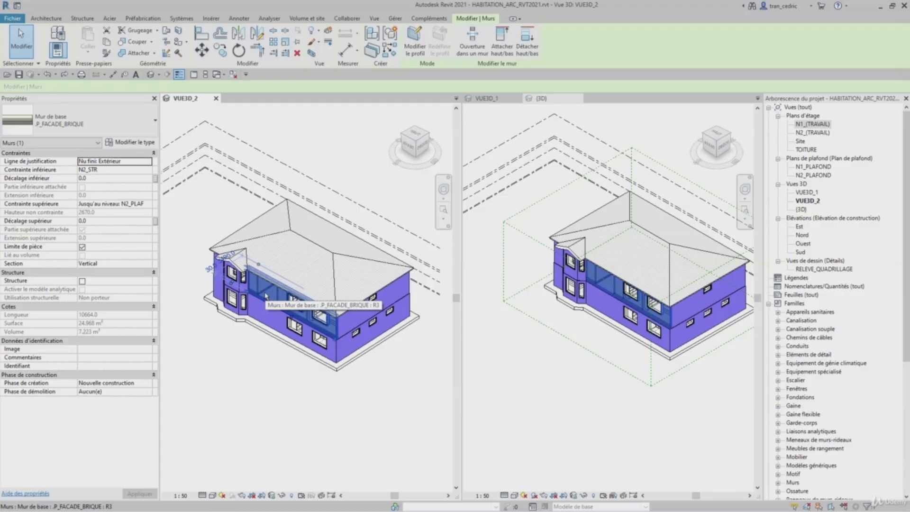
{"action": "right_click", "coordinate": [266, 297]}
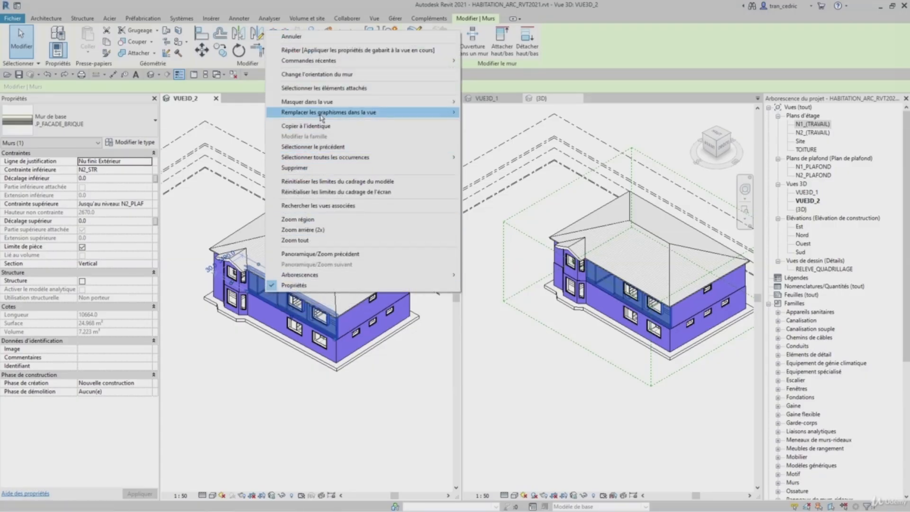
{"action": "mouse_move", "coordinate": [322, 119]}
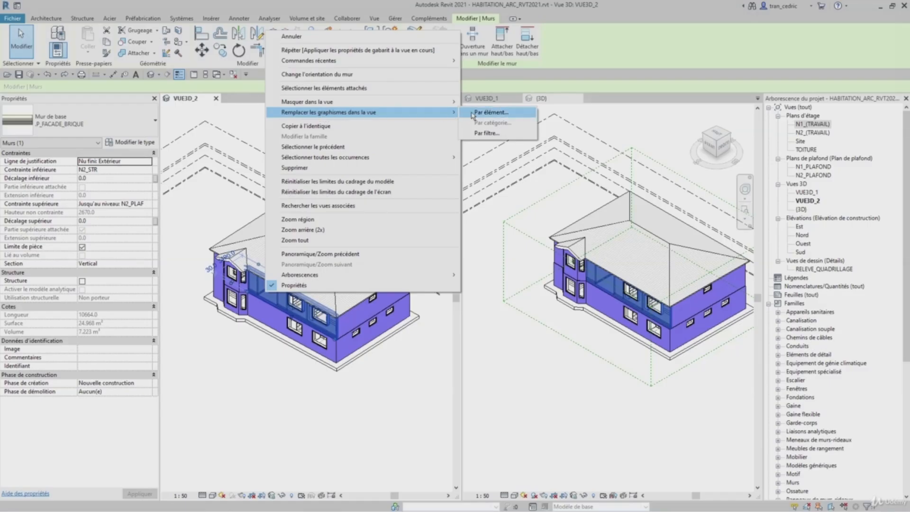
{"action": "left_click", "coordinate": [476, 114]}
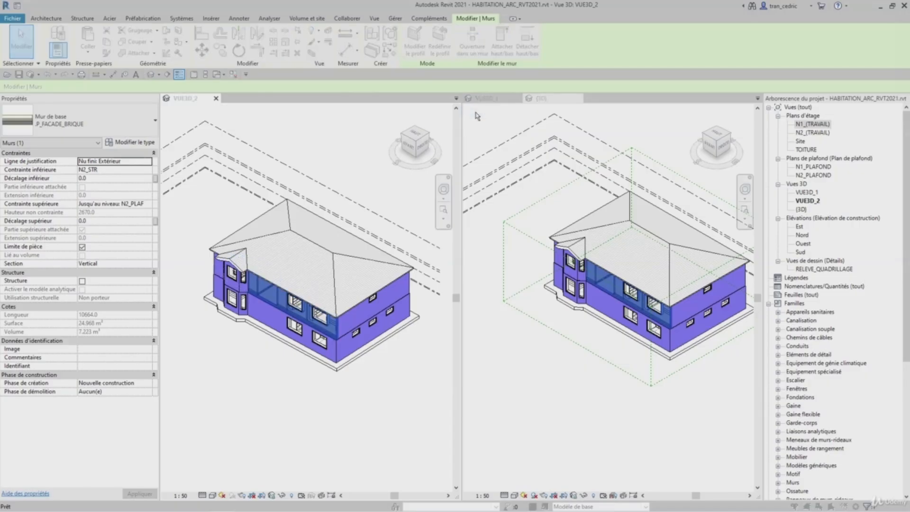
{"action": "left_click_drag", "start_coordinate": [615, 161], "coordinate": [458, 128]}
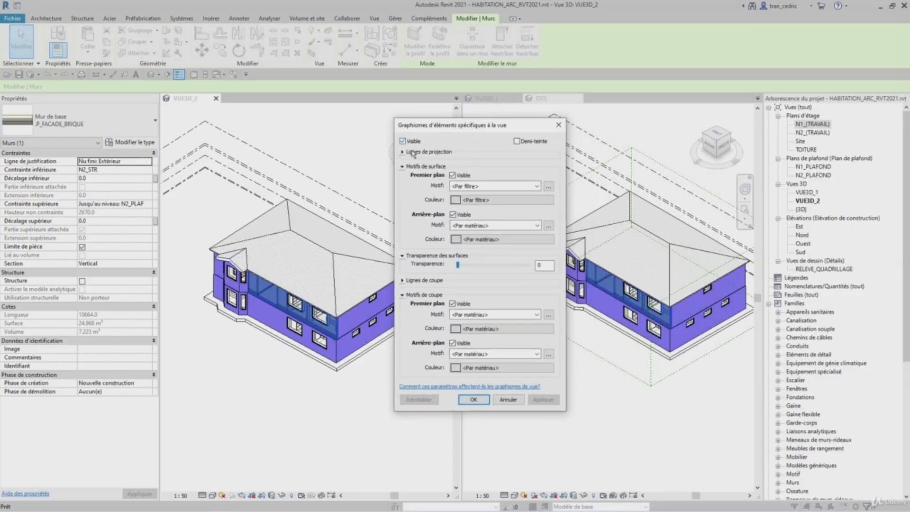
{"action": "left_click", "coordinate": [402, 153]}
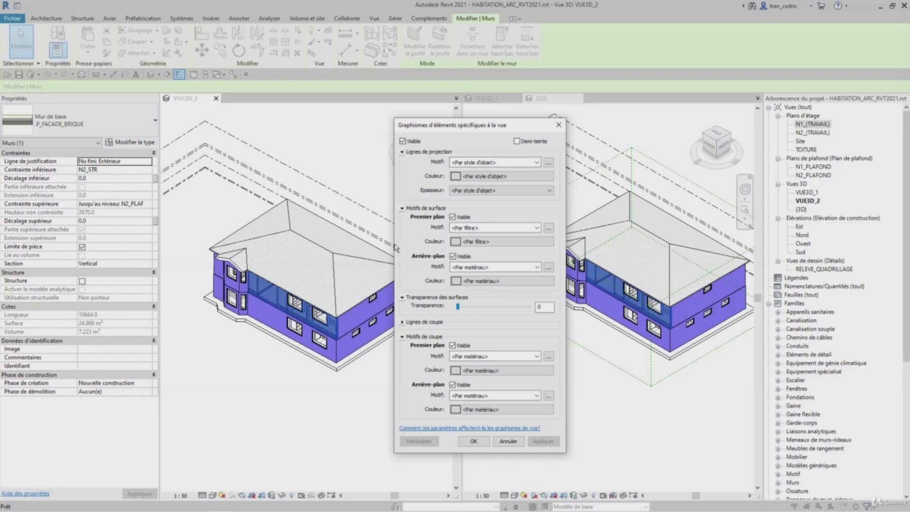
{"action": "left_click", "coordinate": [402, 152]}
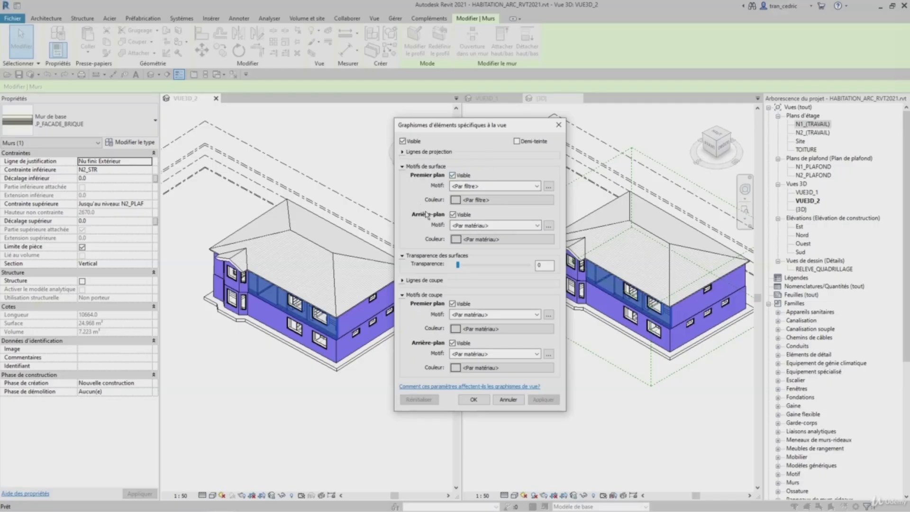
{"action": "key", "text": "ctrl"}
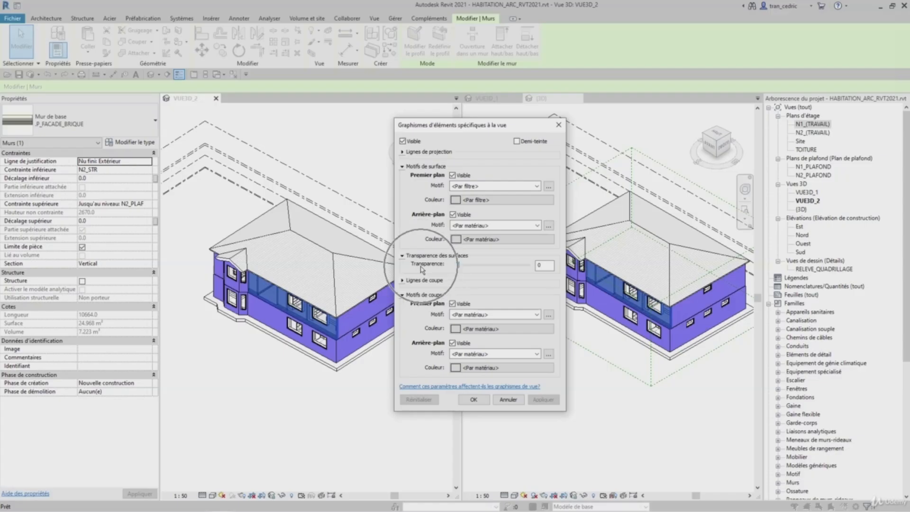
{"action": "key", "text": "ctrl"}
{"action": "key", "text": "ctrl"}
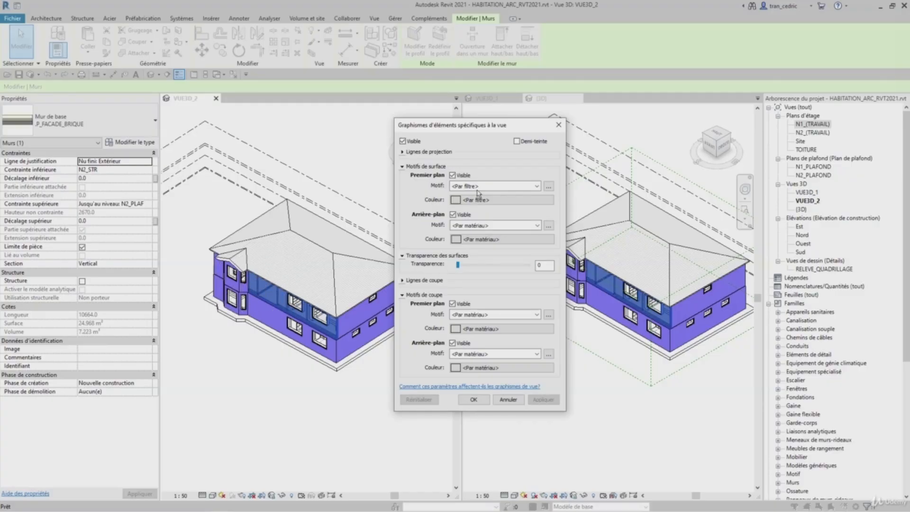
{"action": "left_click", "coordinate": [477, 188]}
{"action": "left_click", "coordinate": [479, 200]}
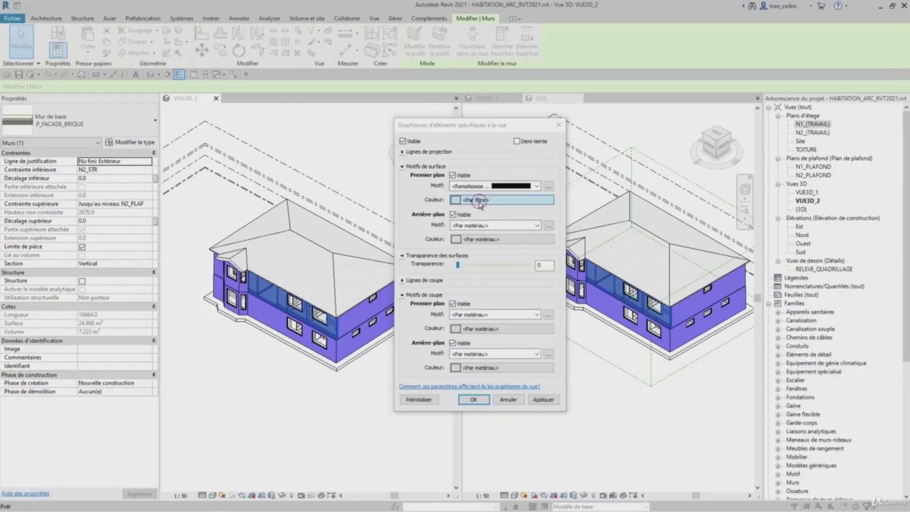
{"action": "left_click", "coordinate": [381, 211]}
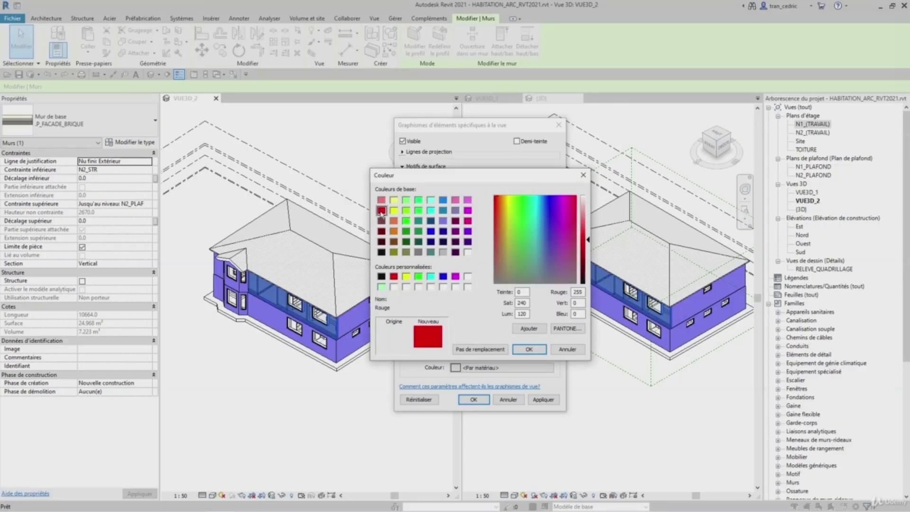
{"action": "left_click", "coordinate": [527, 348]}
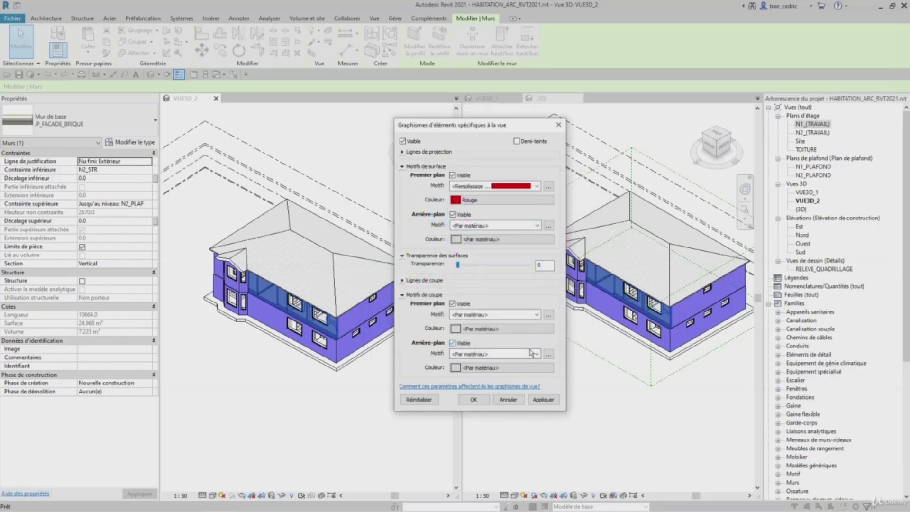
{"action": "left_click", "coordinate": [542, 399]}
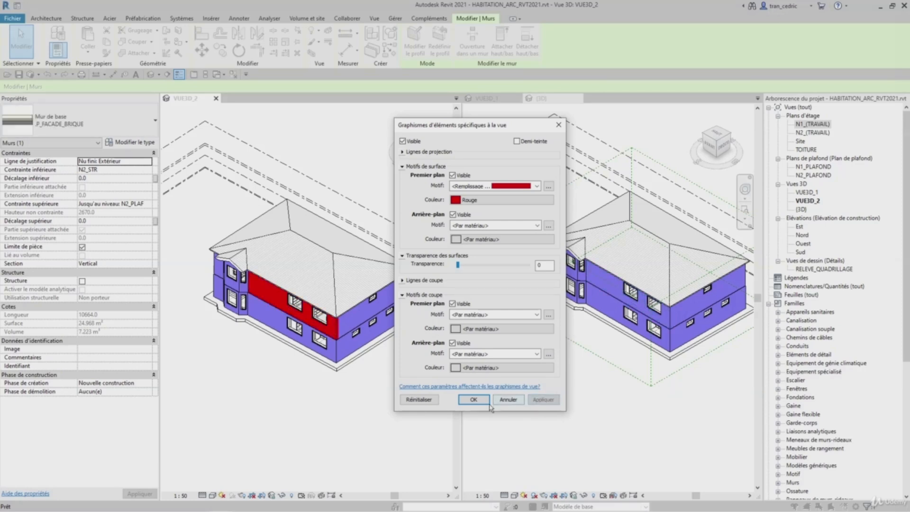
{"action": "left_click", "coordinate": [473, 399]}
{"action": "left_click", "coordinate": [360, 383]}
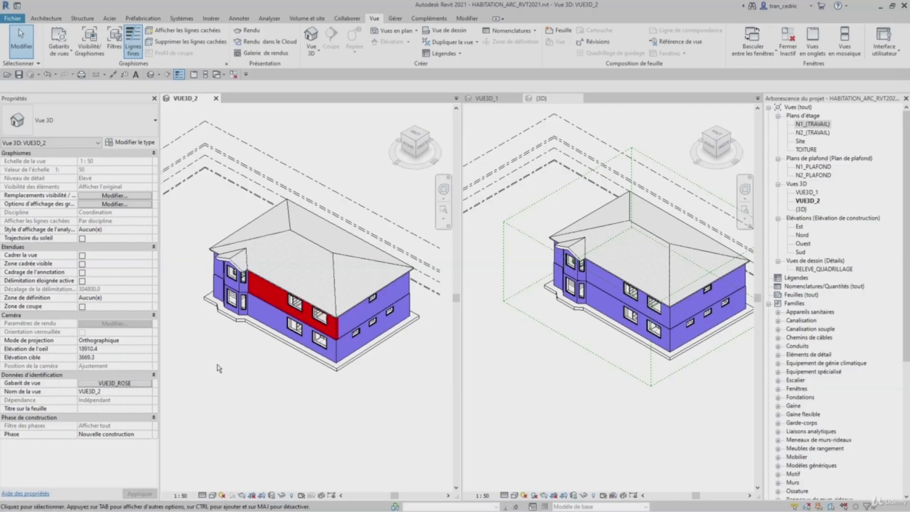
- Reopen the by-element graphics overrides for the same facade wall
{"action": "left_click", "coordinate": [263, 297]}
{"action": "right_click", "coordinate": [264, 297]}
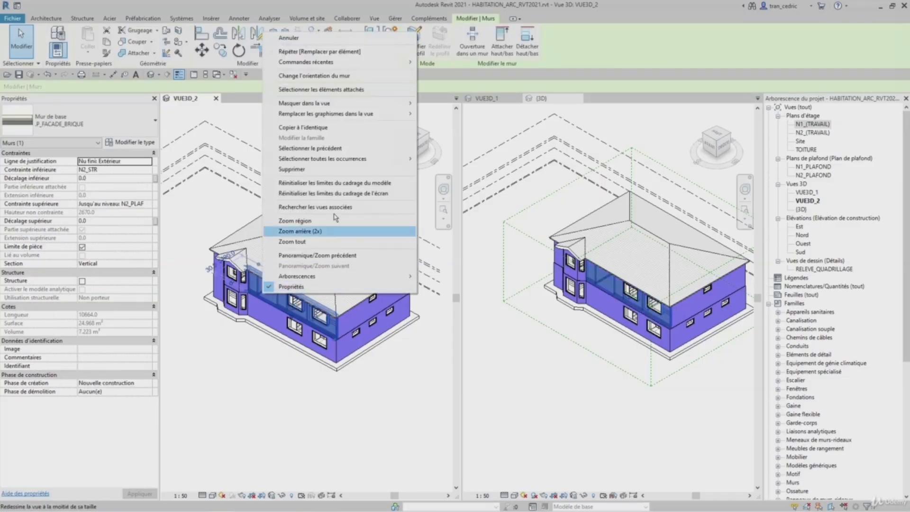
{"action": "mouse_move", "coordinate": [409, 114]}
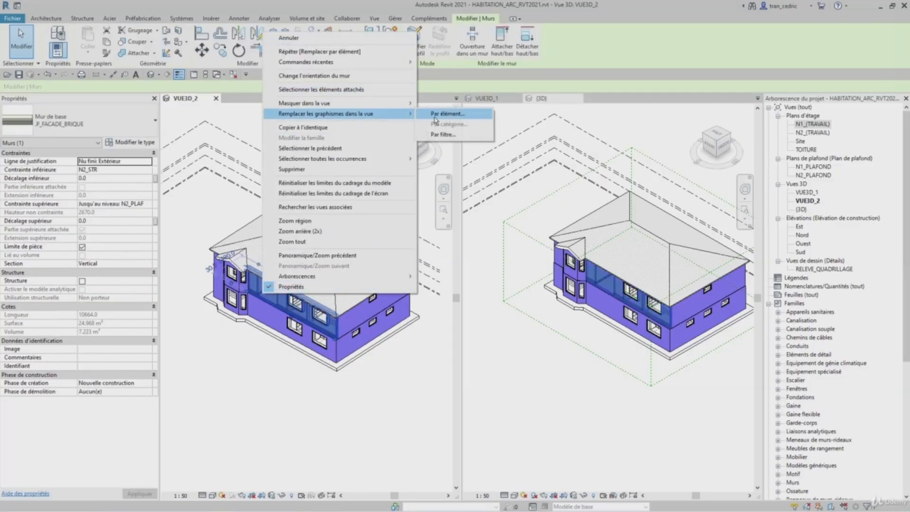
{"action": "left_click", "coordinate": [436, 119]}
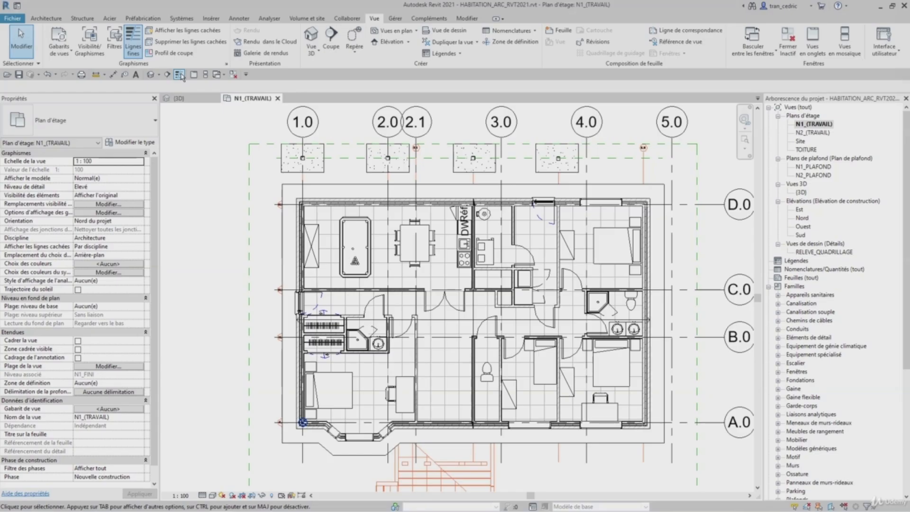
- Turn off thin lines in the N1_(TRAVAIL) plan to display real lineweights on the walls
{"action": "left_click", "coordinate": [179, 75]}
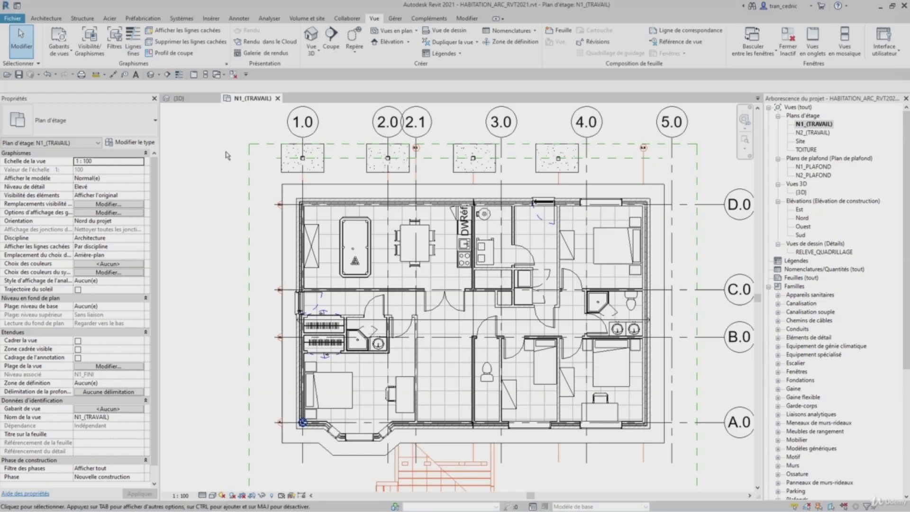
{"action": "scroll", "coordinate": [551, 196], "scroll_direction": "up", "scroll_amount": 3}
{"action": "scroll", "coordinate": [551, 196], "scroll_direction": "up", "scroll_amount": 5}
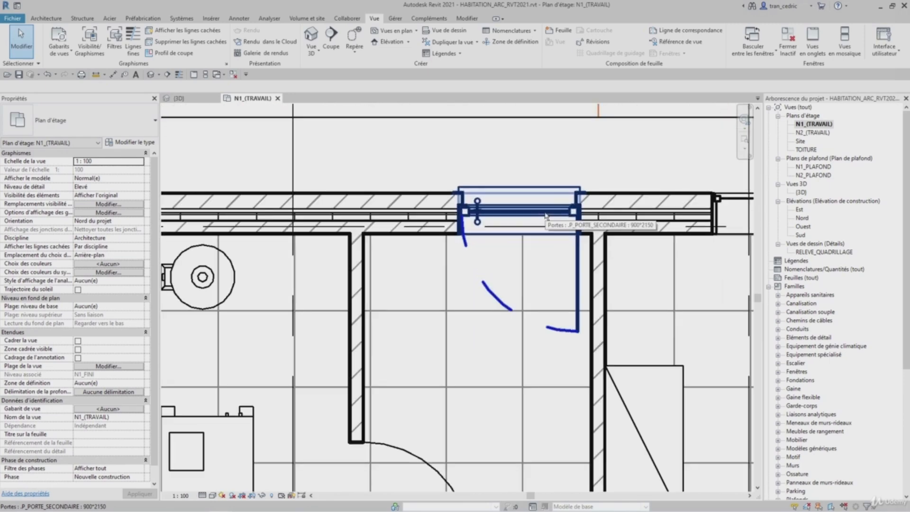
{"action": "middle_click_drag", "start_coordinate": [517, 191], "coordinate": [472, 184]}
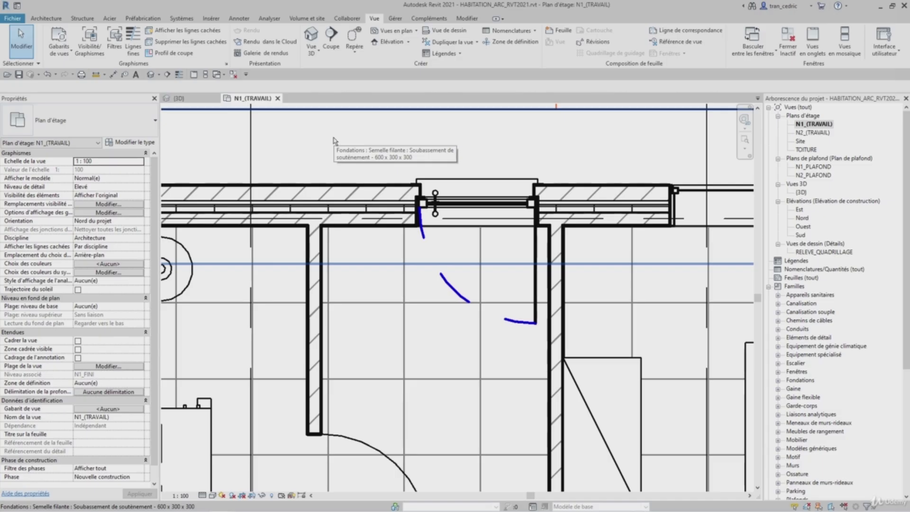
- Open Object Styles from the plan's visibility/graphics overrides and browse the model object categories
{"action": "key", "text": "v"}
{"action": "key", "text": "v"}
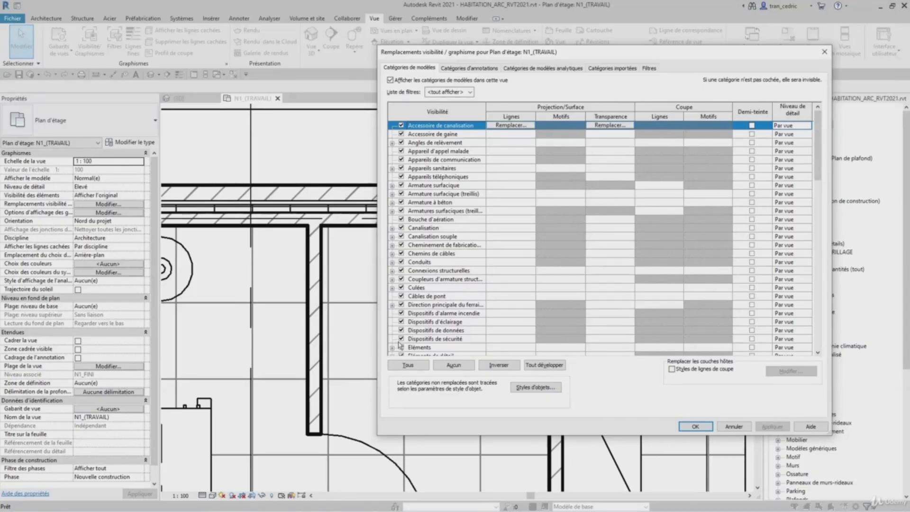
{"action": "left_click", "coordinate": [513, 390]}
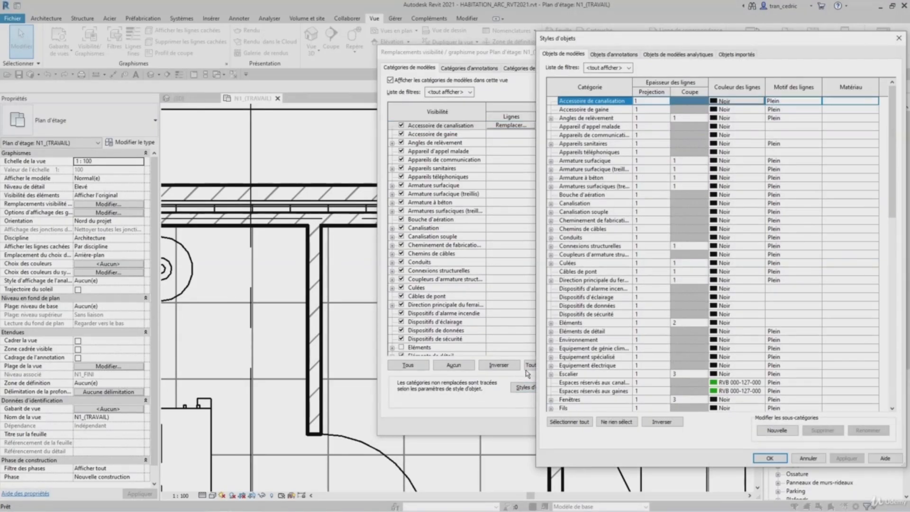
{"action": "left_click_drag", "start_coordinate": [643, 44], "coordinate": [503, 41]}
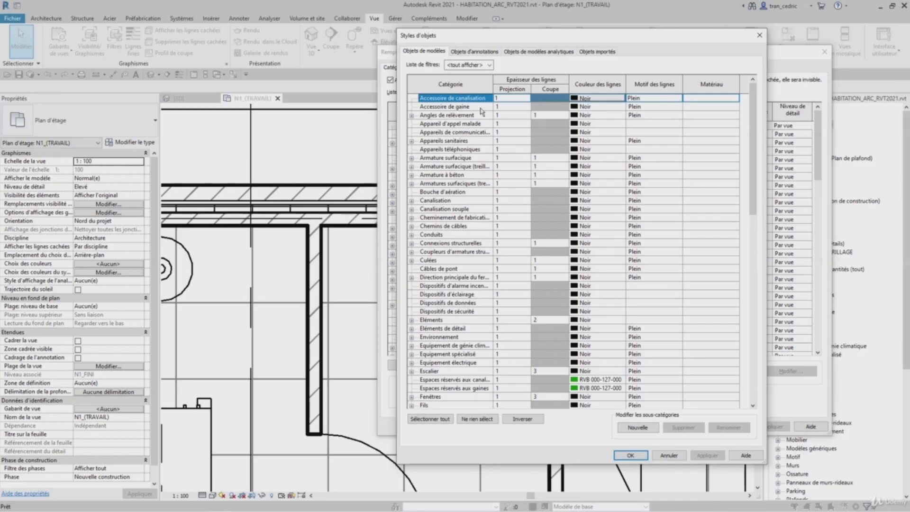
{"action": "scroll", "coordinate": [455, 156], "scroll_direction": "down", "scroll_amount": 2}
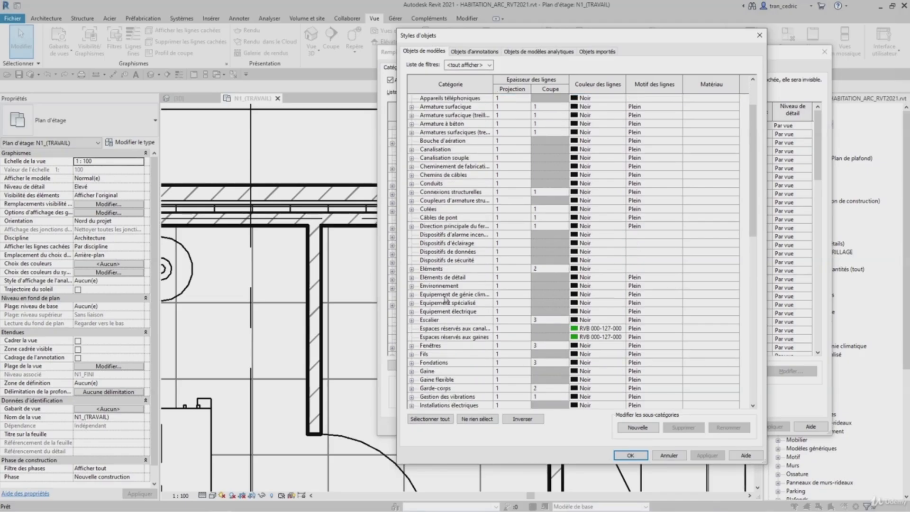
{"action": "scroll", "coordinate": [445, 301], "scroll_direction": "down", "scroll_amount": 1}
{"action": "left_click_drag", "start_coordinate": [756, 199], "coordinate": [758, 141]}
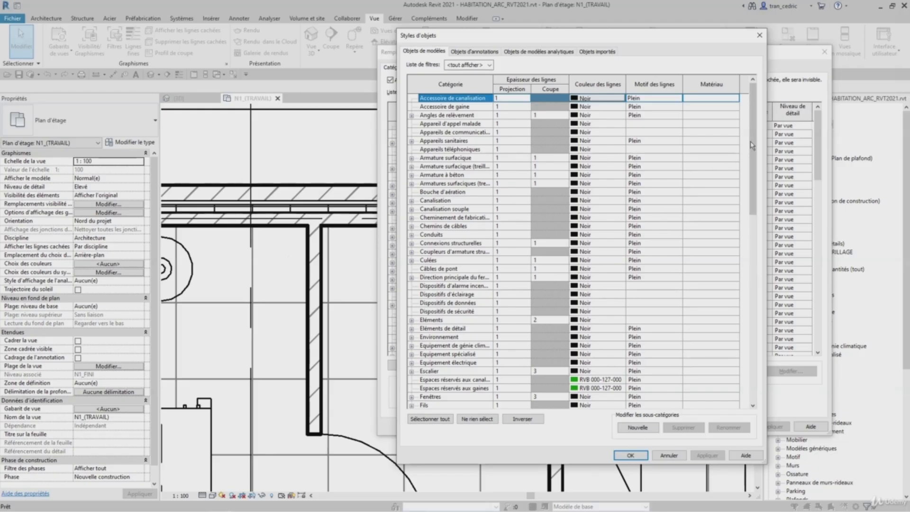
{"action": "left_click_drag", "start_coordinate": [751, 151], "coordinate": [755, 333]}
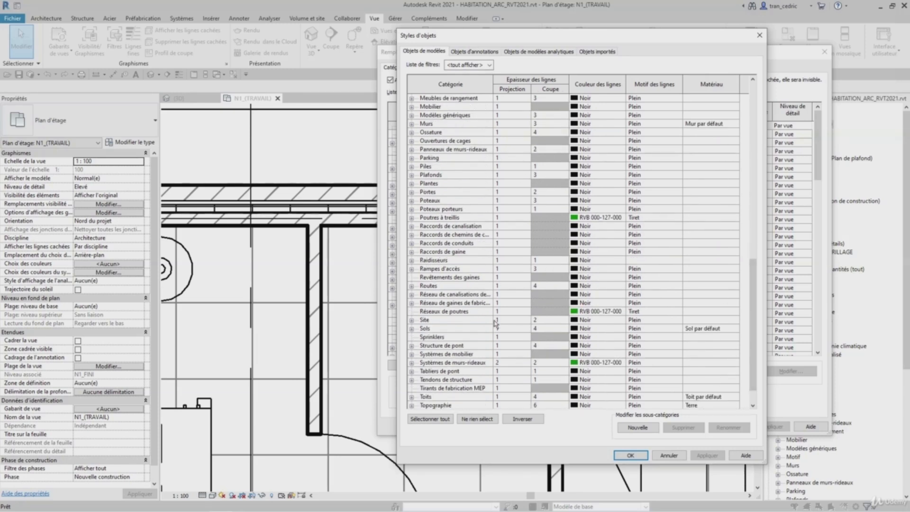
- Set the Murs category cut lineweight to 2 and its line colour to red in Object Styles, and apply
{"action": "left_click", "coordinate": [438, 125]}
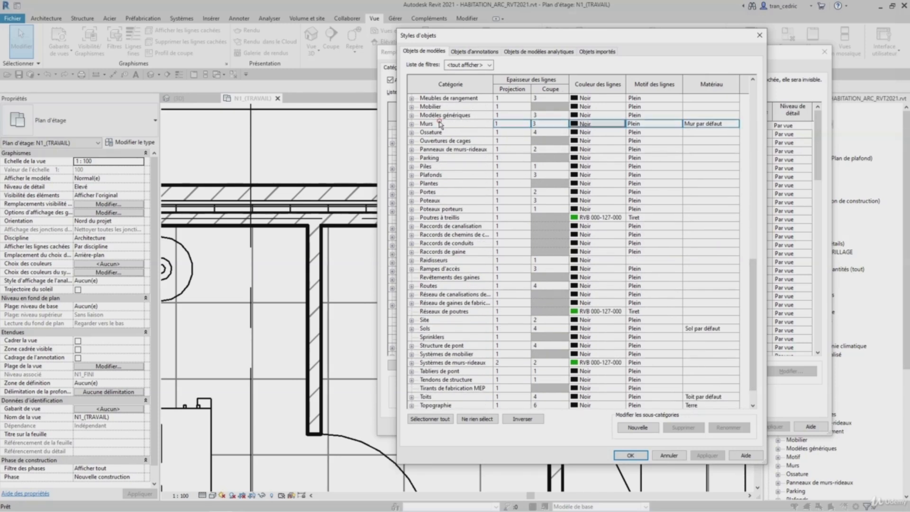
{"action": "left_click", "coordinate": [536, 126]}
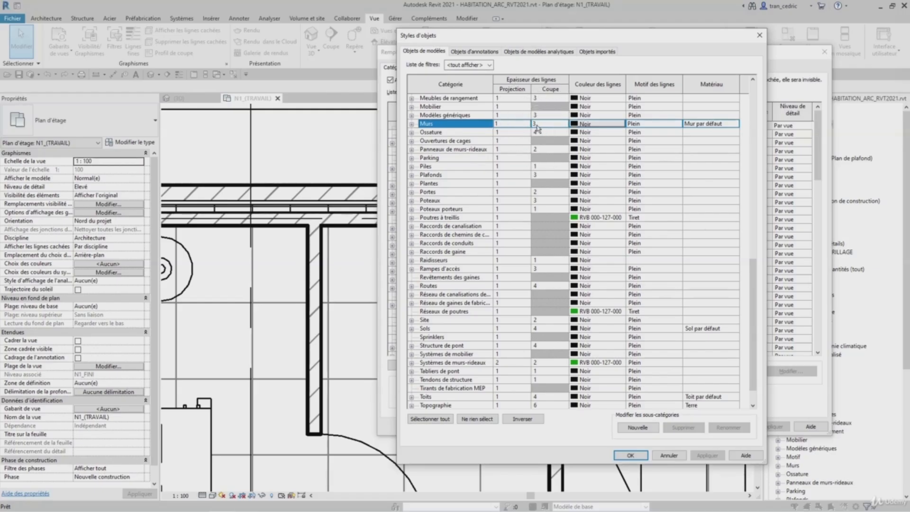
{"action": "left_click", "coordinate": [541, 127]}
{"action": "left_click", "coordinate": [563, 126]}
{"action": "left_click", "coordinate": [549, 139]}
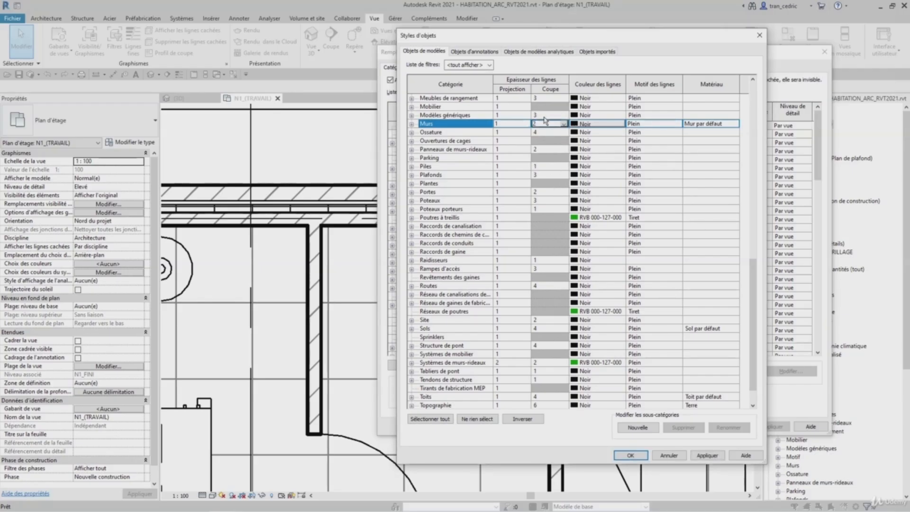
{"action": "left_click", "coordinate": [601, 124]}
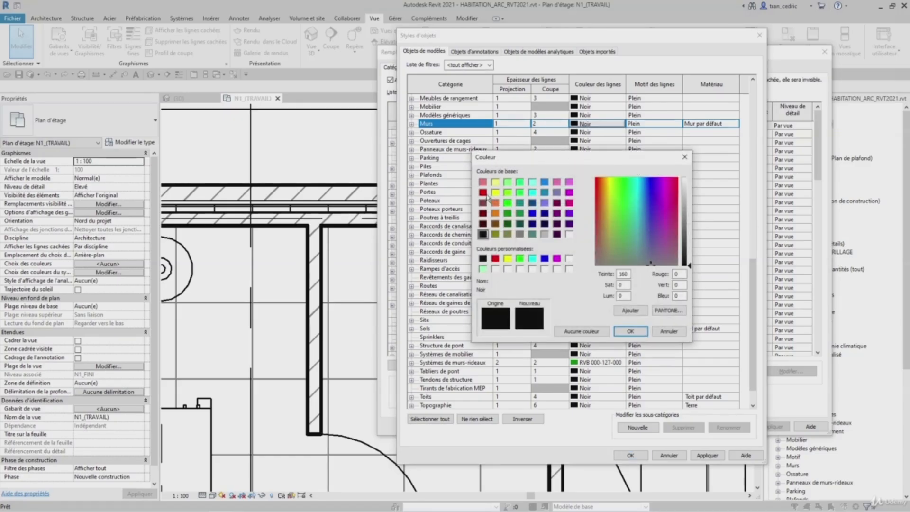
{"action": "left_click", "coordinate": [482, 192]}
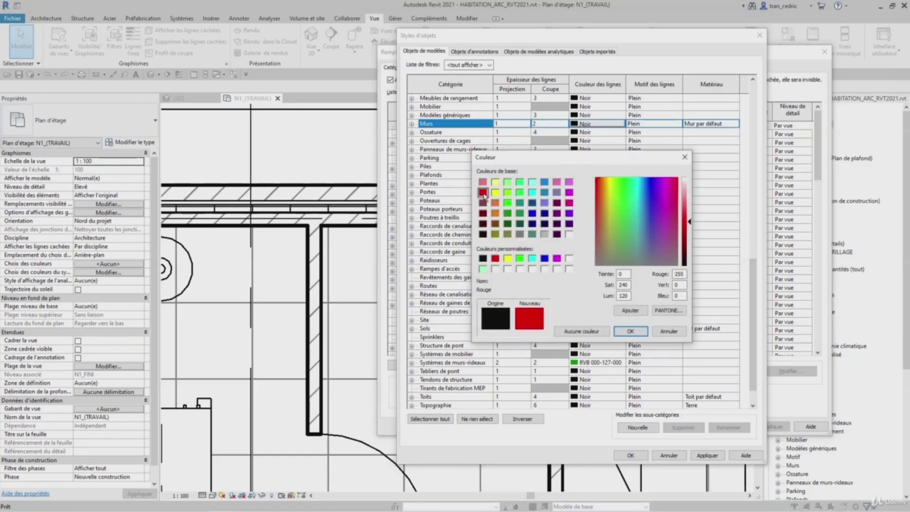
{"action": "left_click", "coordinate": [707, 454]}
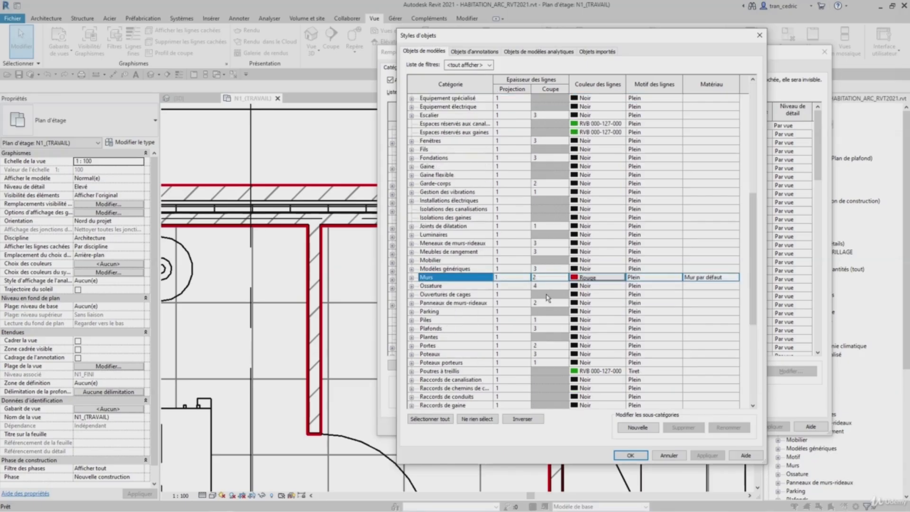
- Set the Murs category line colour back to black and apply
{"action": "scroll", "coordinate": [546, 300], "scroll_direction": "down", "scroll_amount": 3}
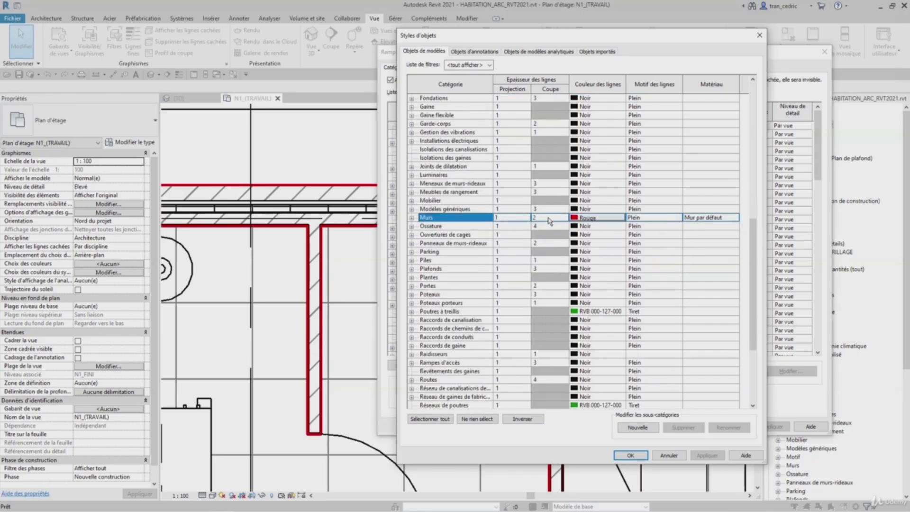
{"action": "key", "text": "Up"}
{"action": "left_click", "coordinate": [550, 217]}
{"action": "left_click", "coordinate": [592, 218]}
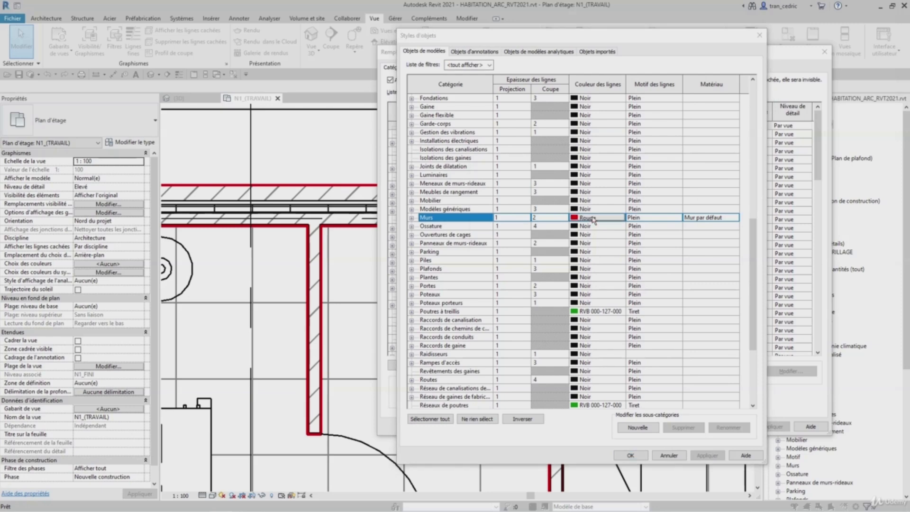
{"action": "left_click", "coordinate": [482, 235]}
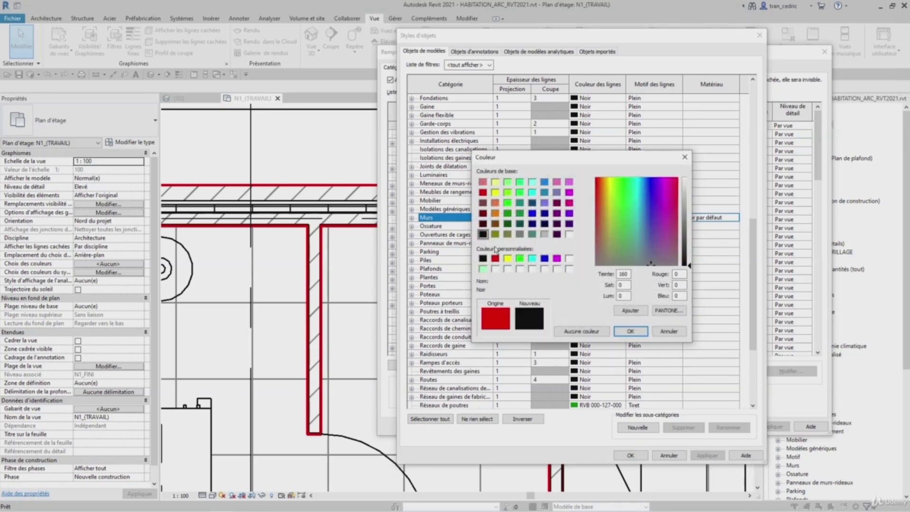
{"action": "left_click", "coordinate": [631, 331]}
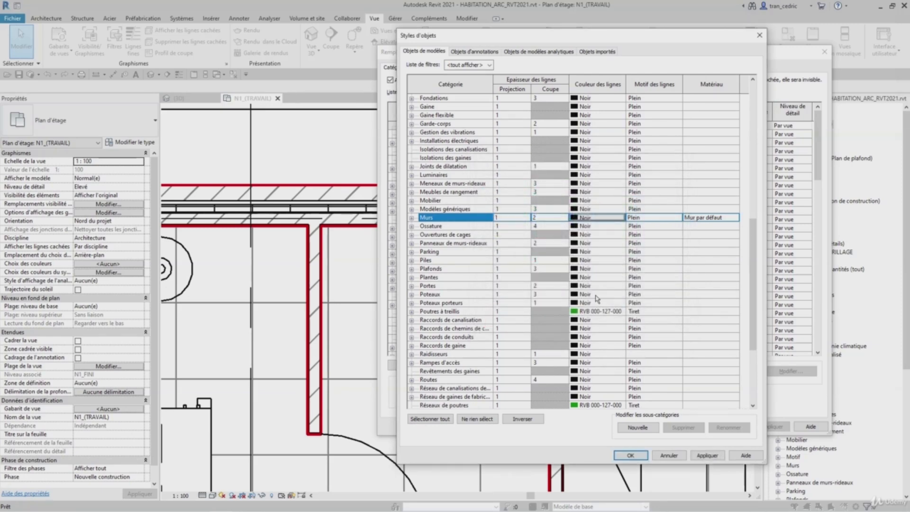
{"action": "left_click", "coordinate": [706, 455]}
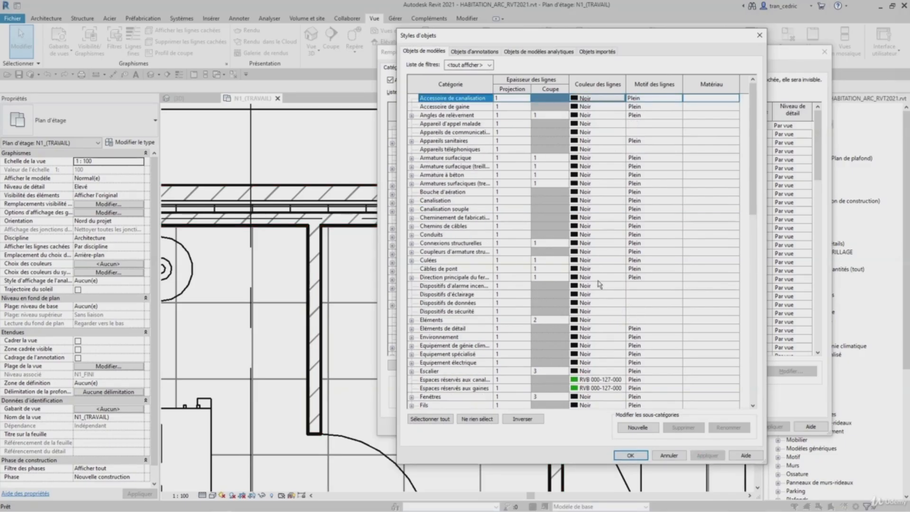